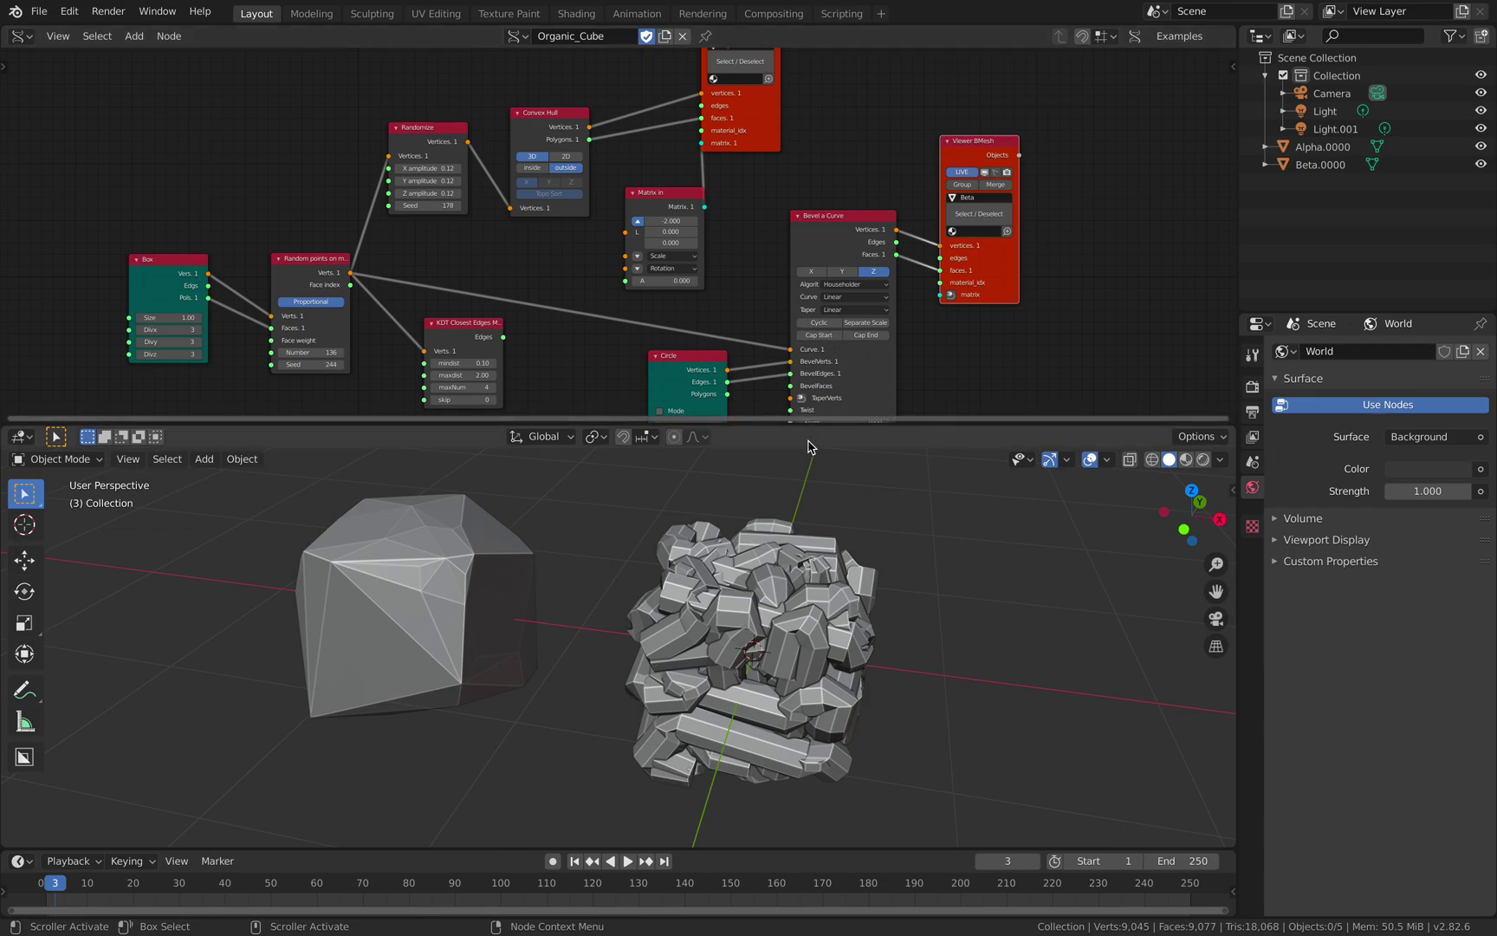
# Enlarge the node editor area downward and select the Alpha convex hull object in the 3D view
pyautogui.moveTo(767, 553); pyautogui.dragTo(776, 562, button='middle')
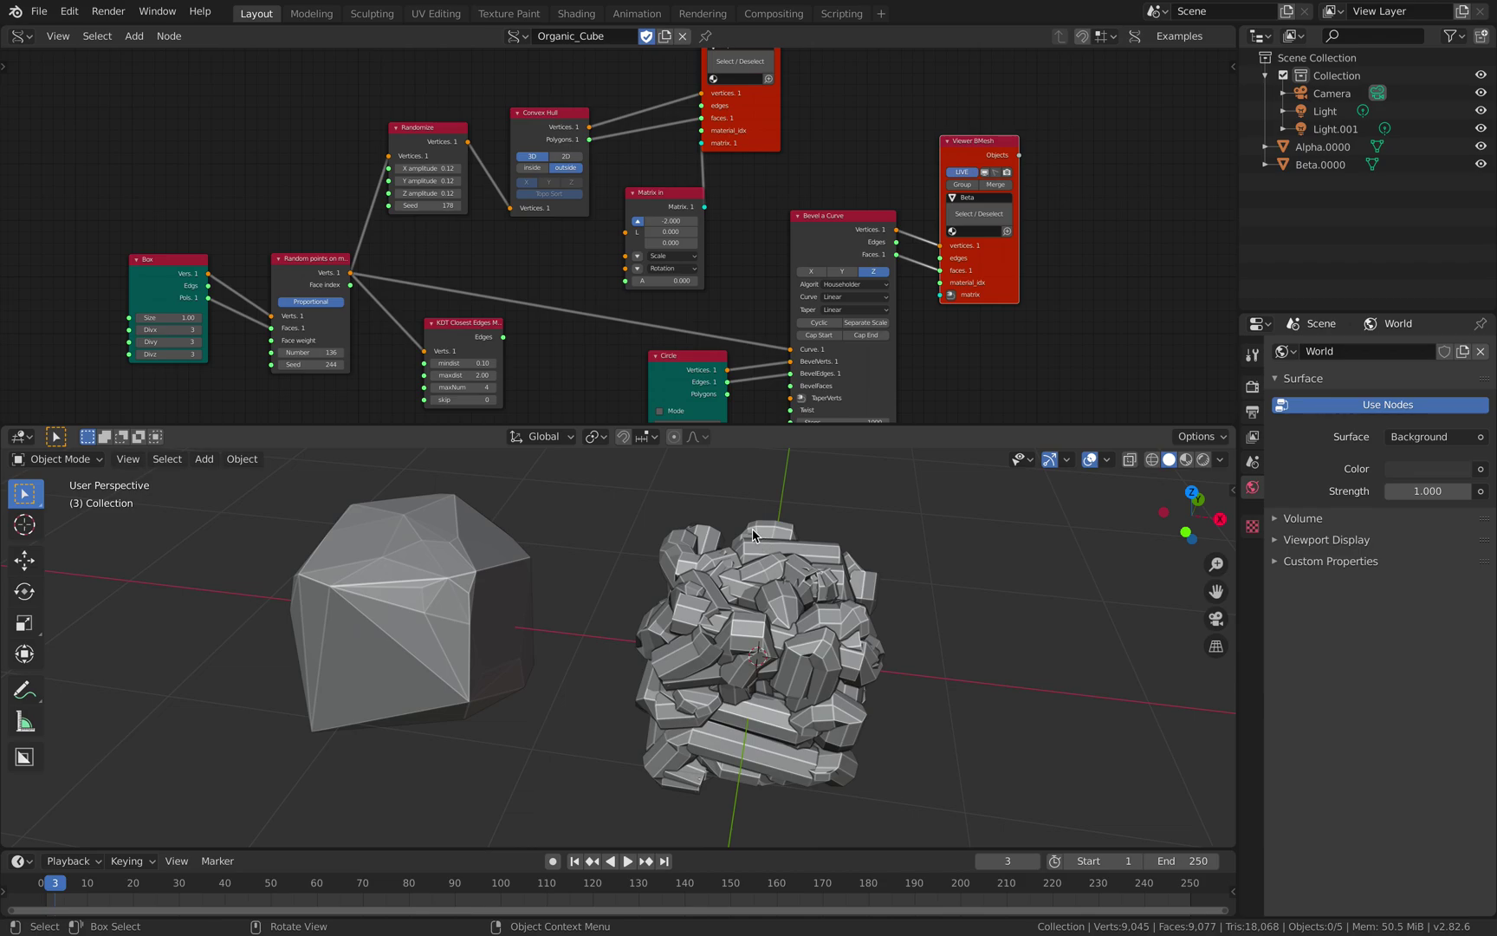
pyautogui.moveTo(732, 582); pyautogui.dragTo(724, 581, button='middle')
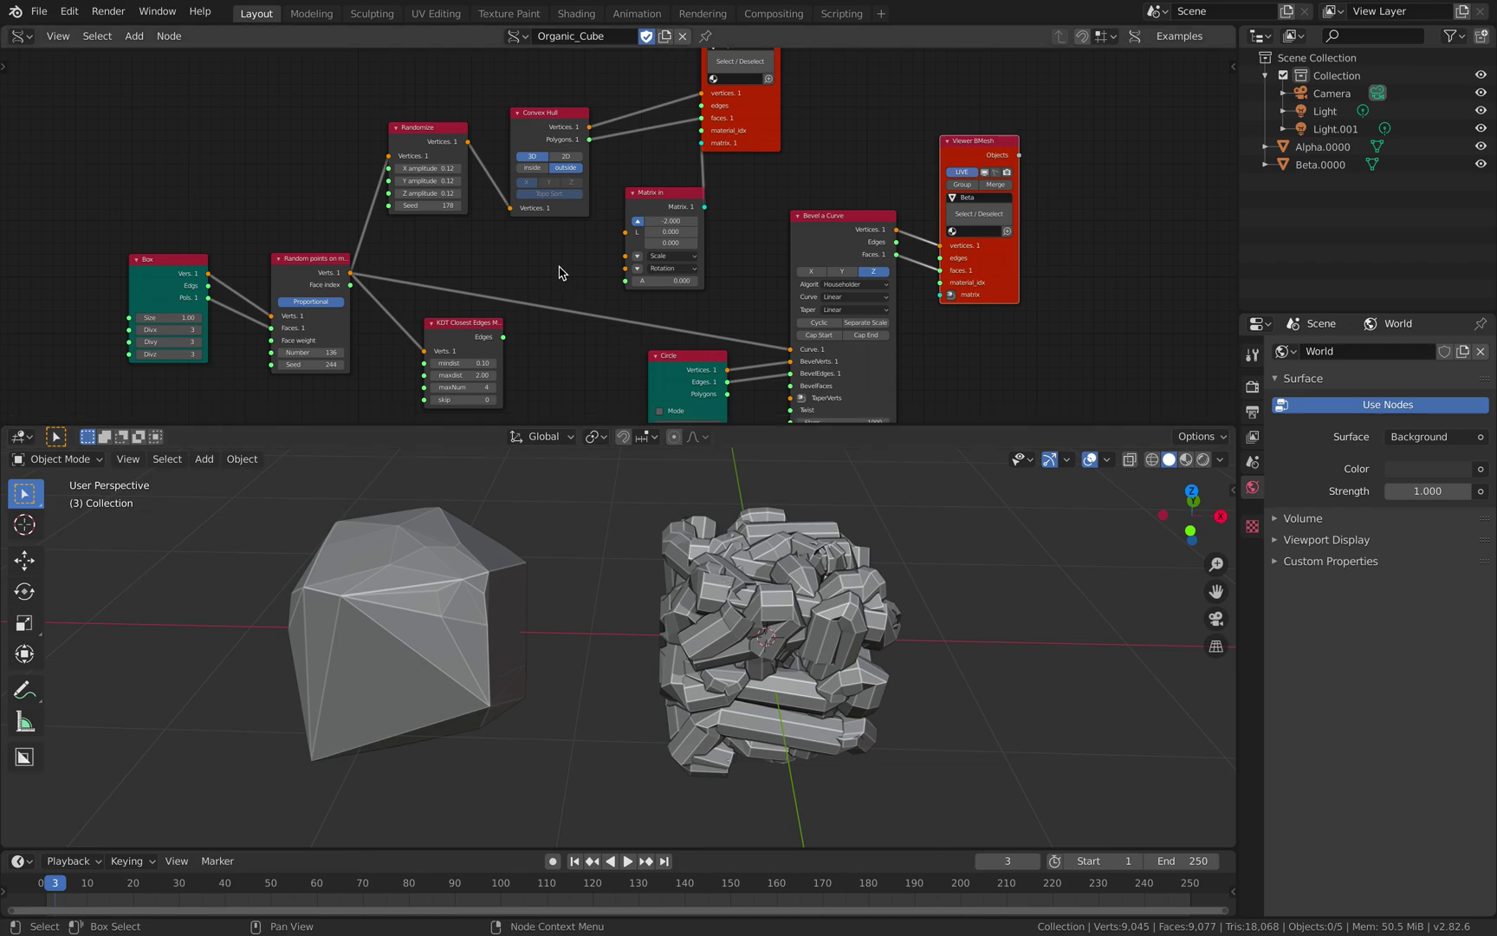
pyautogui.moveTo(541, 268); pyautogui.dragTo(558, 266, button='middle')
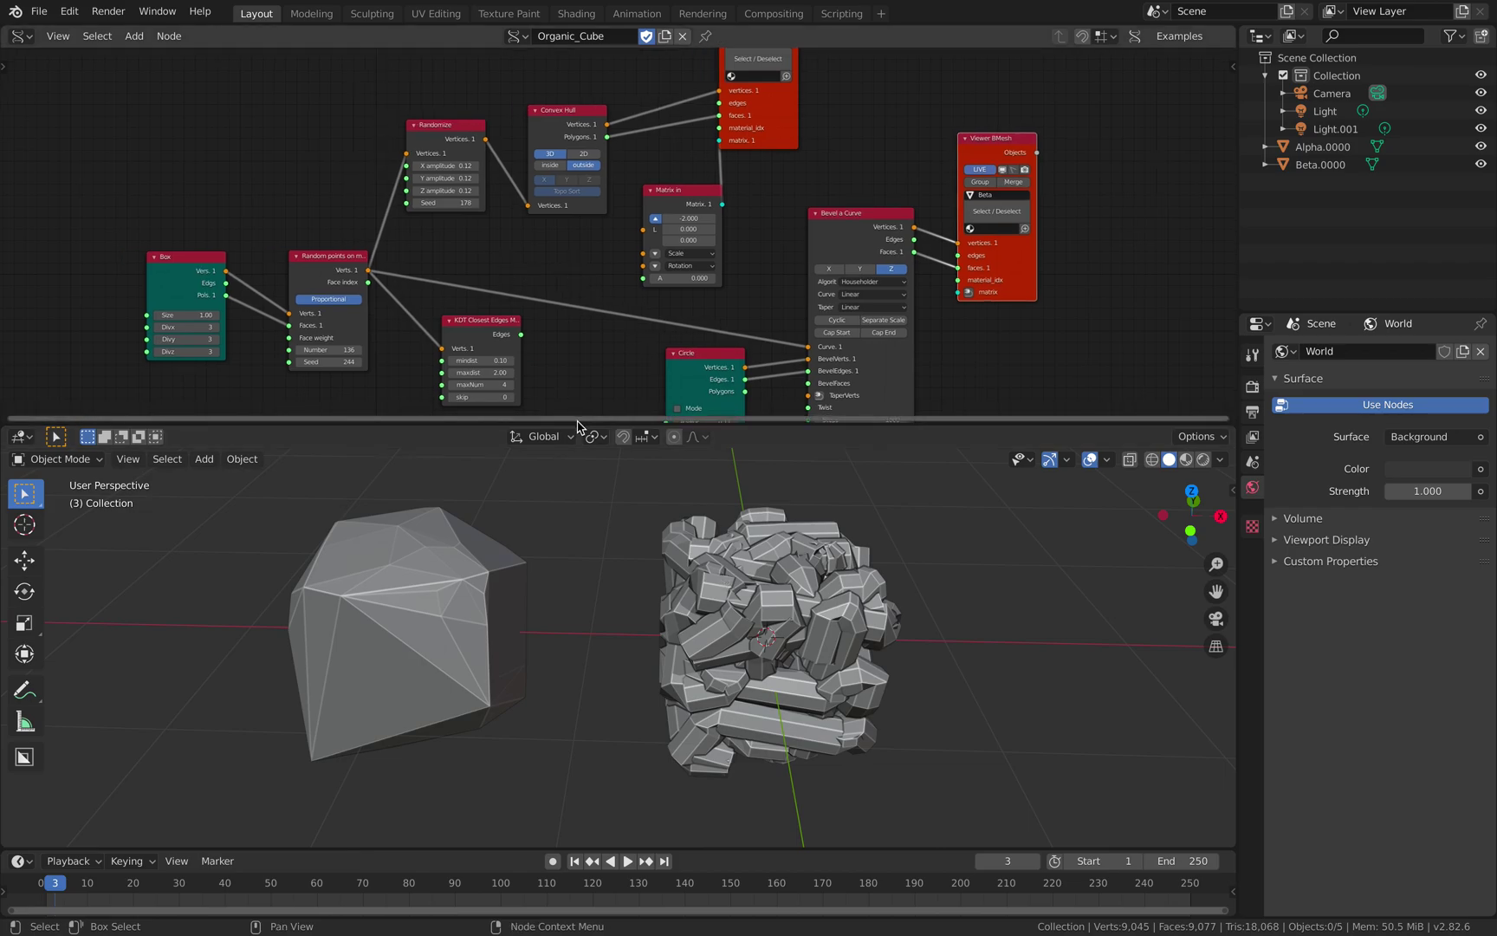
pyautogui.moveTo(577, 423); pyautogui.dragTo(577, 471)
pyautogui.click(401, 613)
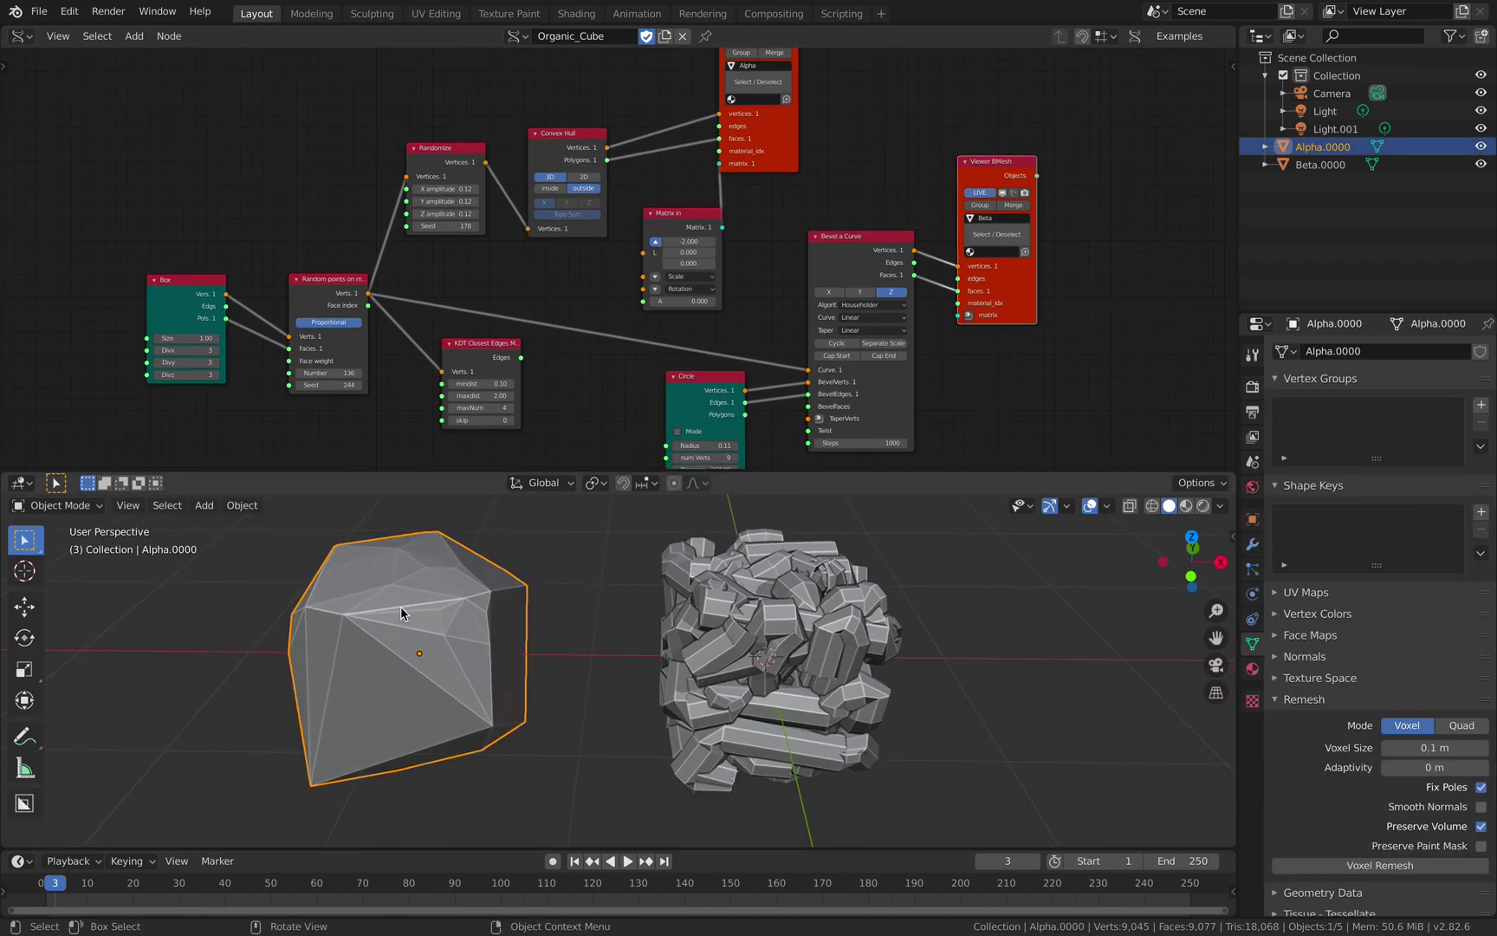
# Rearrange the Box and Random points on mesh nodes at the start of the node tree
pyautogui.moveTo(314, 285); pyautogui.dragTo(312, 274)
pyautogui.moveTo(197, 279); pyautogui.dragTo(197, 251)
pyautogui.scroll(1, 197, 251)
pyautogui.scroll(-1, 197, 256)
pyautogui.hscroll(-1, 198, 256)
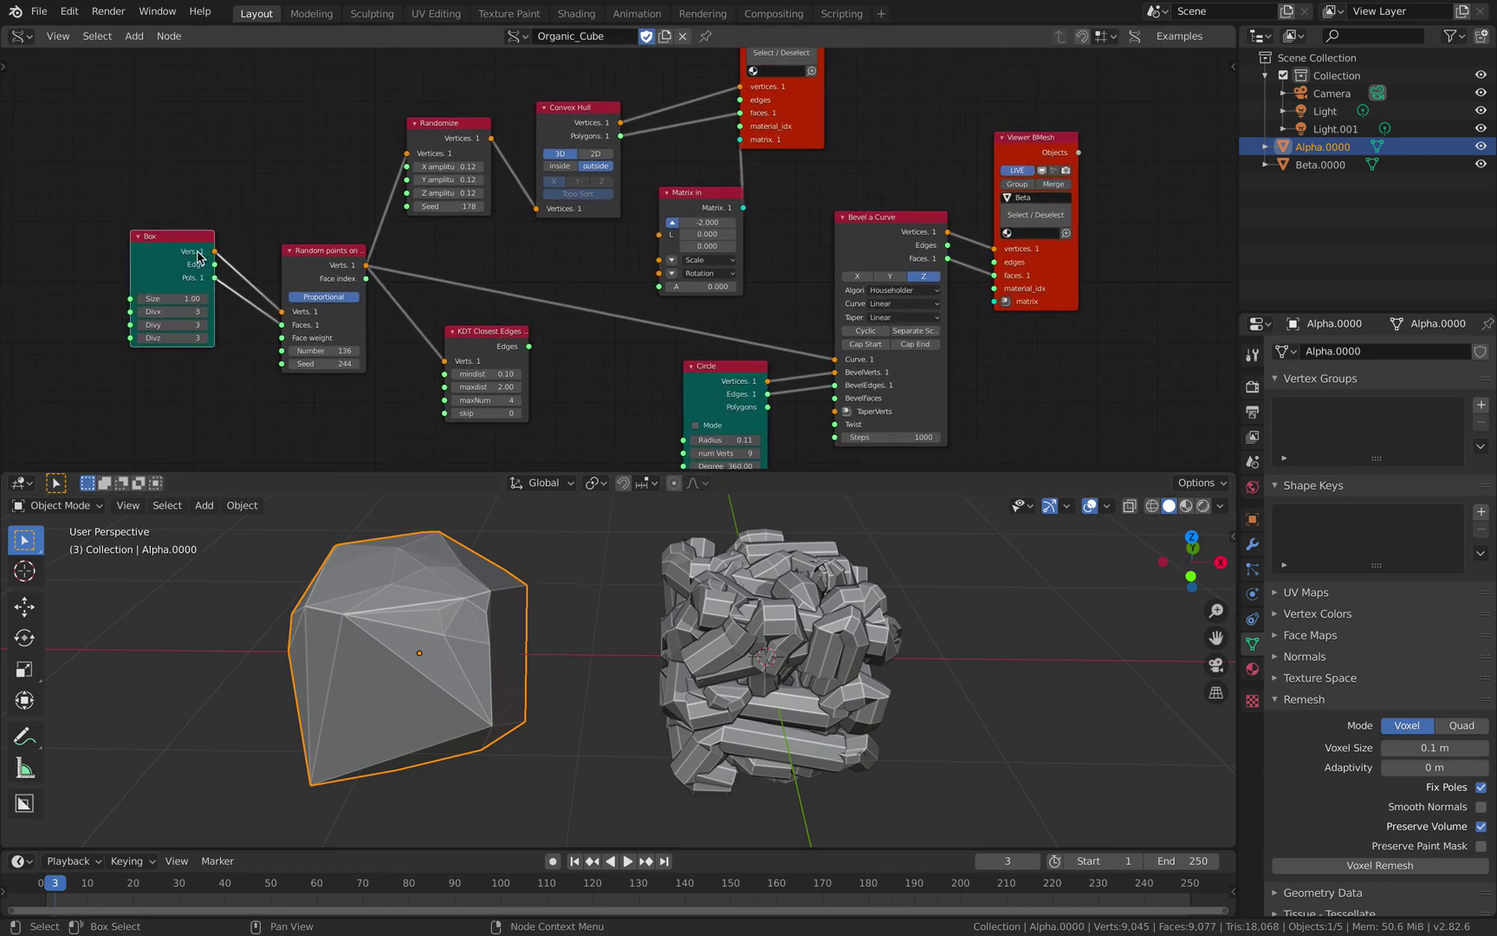
pyautogui.scroll(-1, 198, 256)
pyautogui.scroll(1, 197, 256)
pyautogui.scroll(-1, 197, 256)
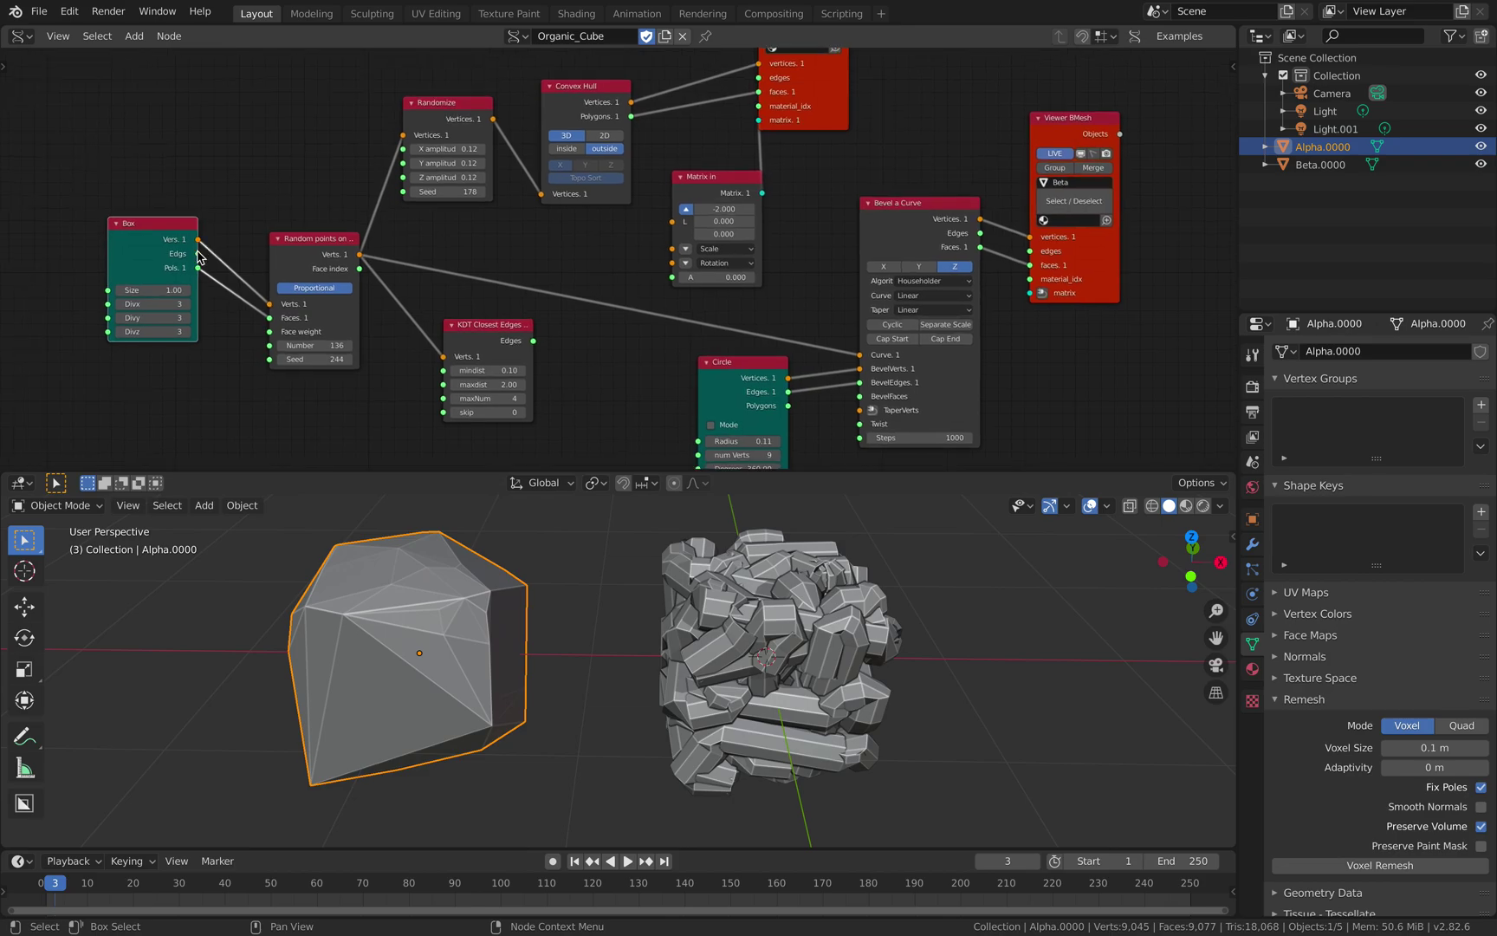
pyautogui.moveTo(149, 227)
pyautogui.mouseDown()
pyautogui.moveTo(173, 248)
pyautogui.moveTo(144, 249)
pyautogui.moveTo(167, 253)
pyautogui.mouseUp()
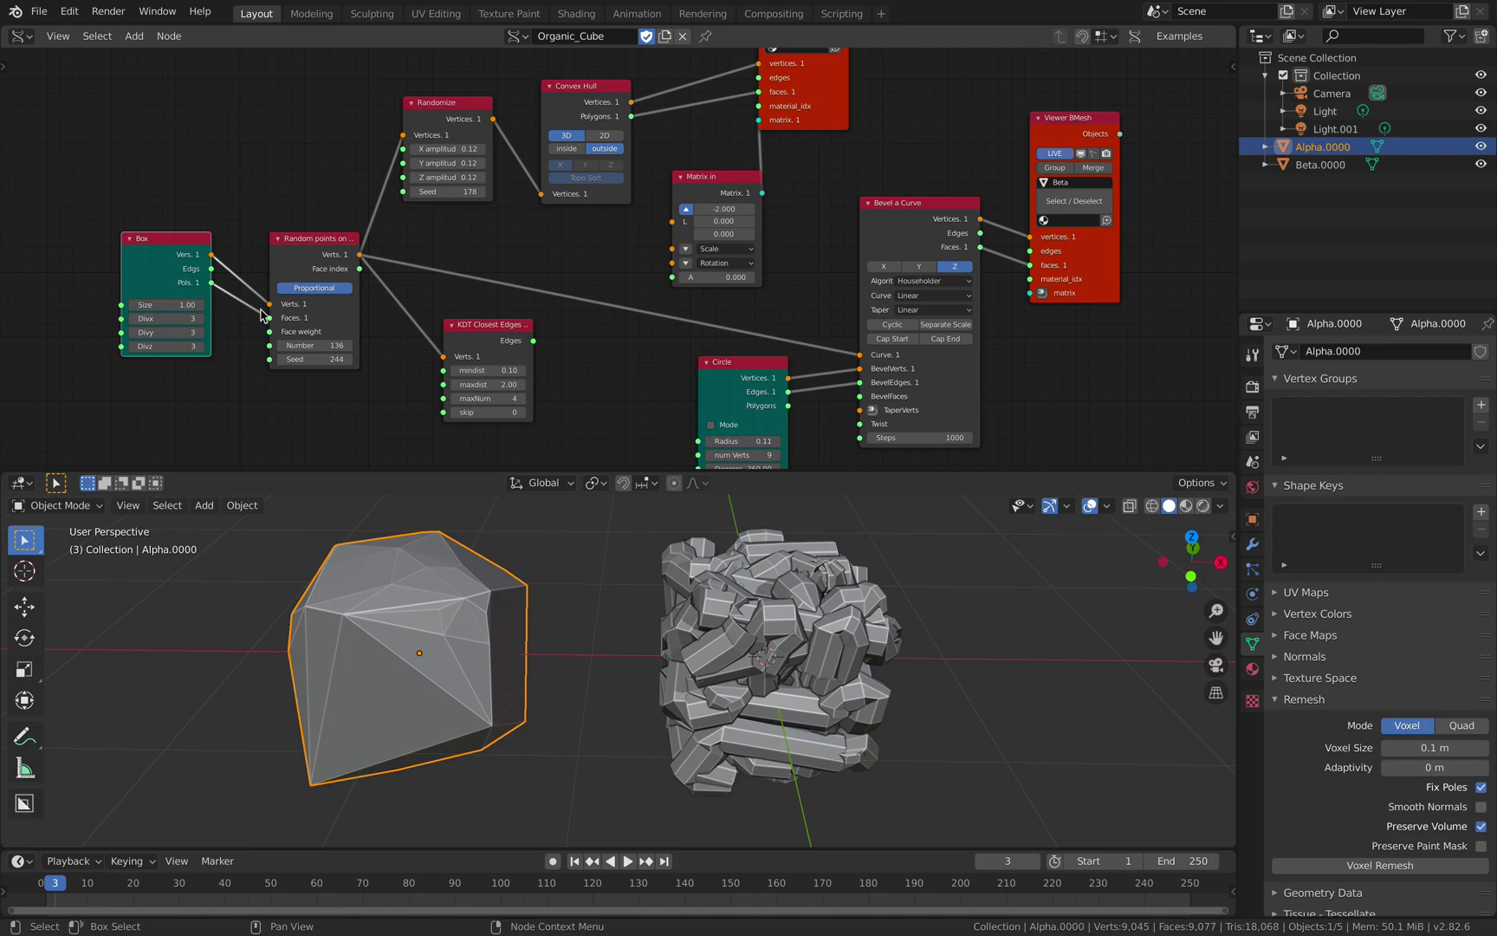
# Widen the Random points on mesh node to show its full title and set its Number to 340
pyautogui.click(302, 262)
pyautogui.moveTo(302, 261); pyautogui.dragTo(366, 287)
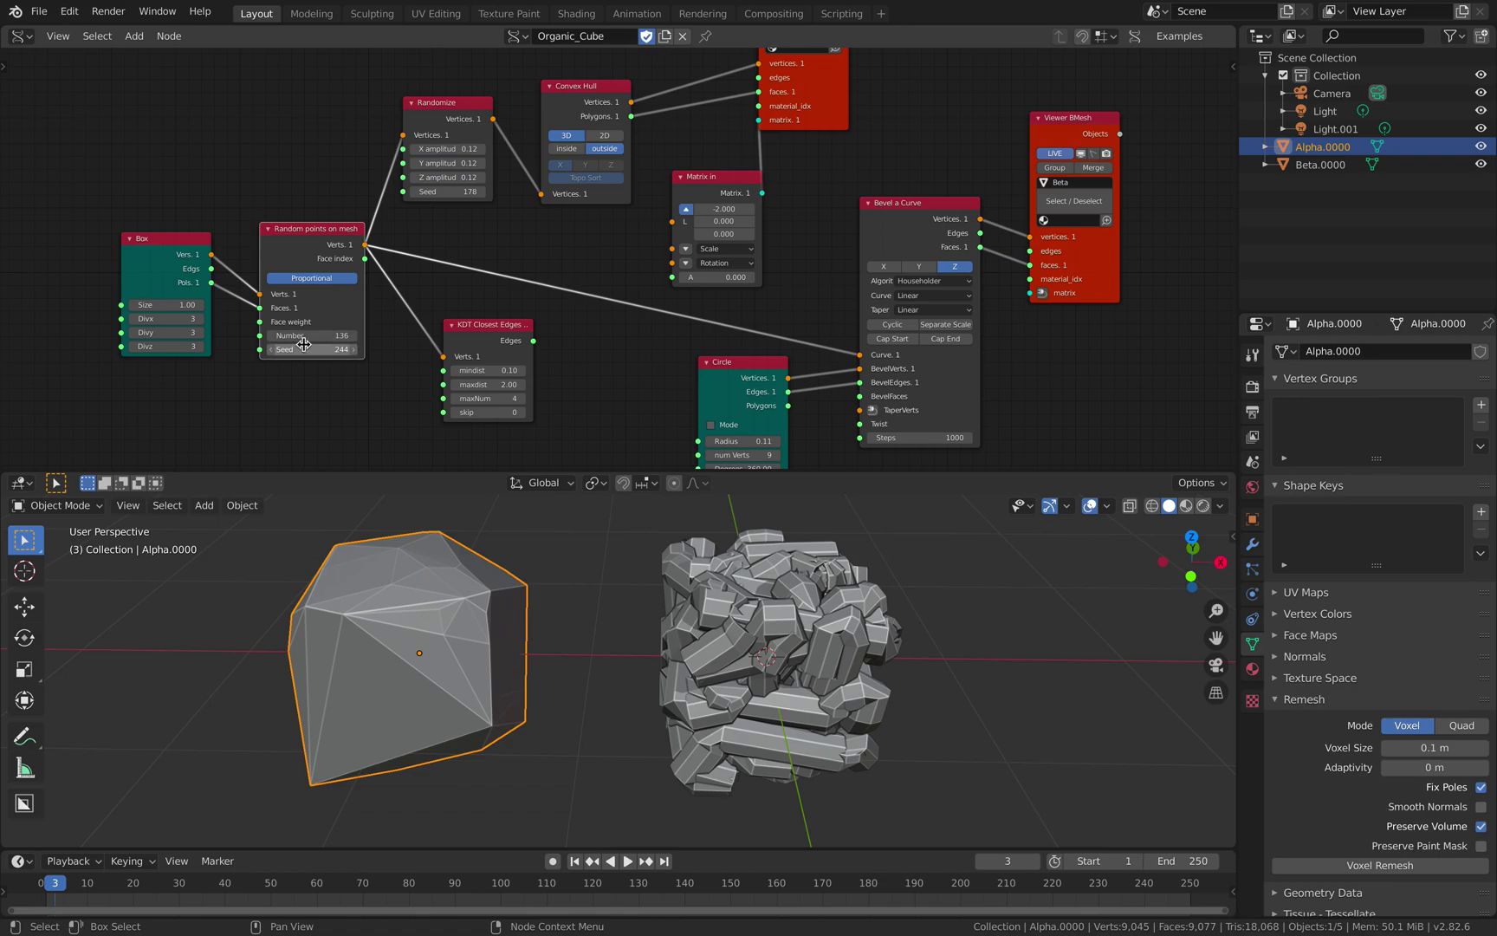
pyautogui.moveTo(312, 334); pyautogui.dragTo(492, 335)
pyautogui.moveTo(330, 238); pyautogui.dragTo(320, 240)
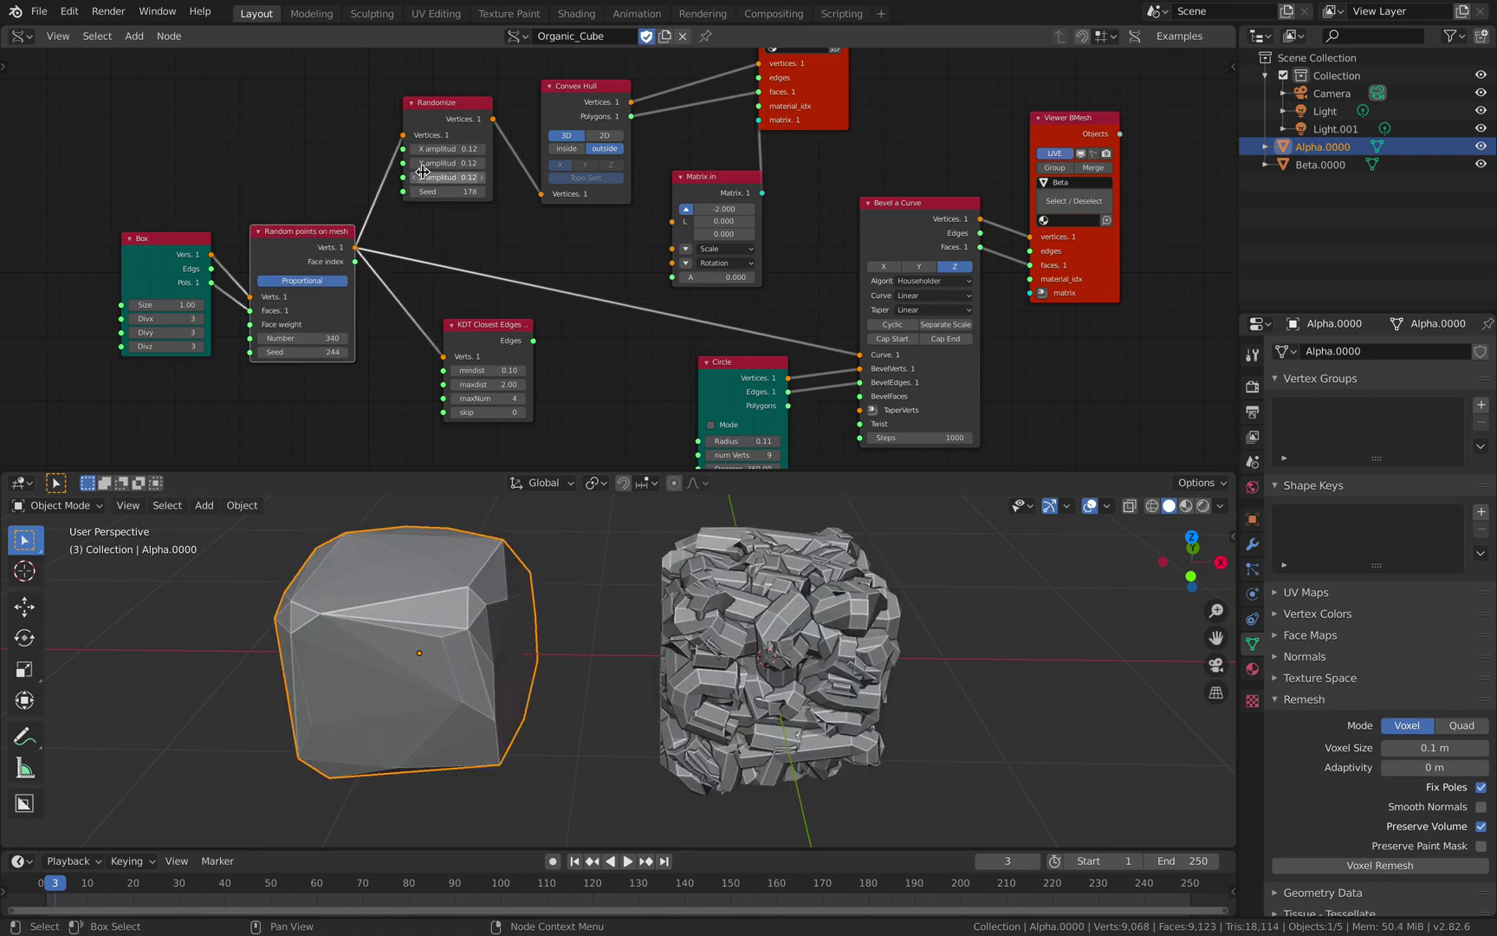
# Inspect the Randomize and Convex Hull nodes and examine the Alpha hull object from several sides
pyautogui.moveTo(450, 114); pyautogui.dragTo(450, 119)
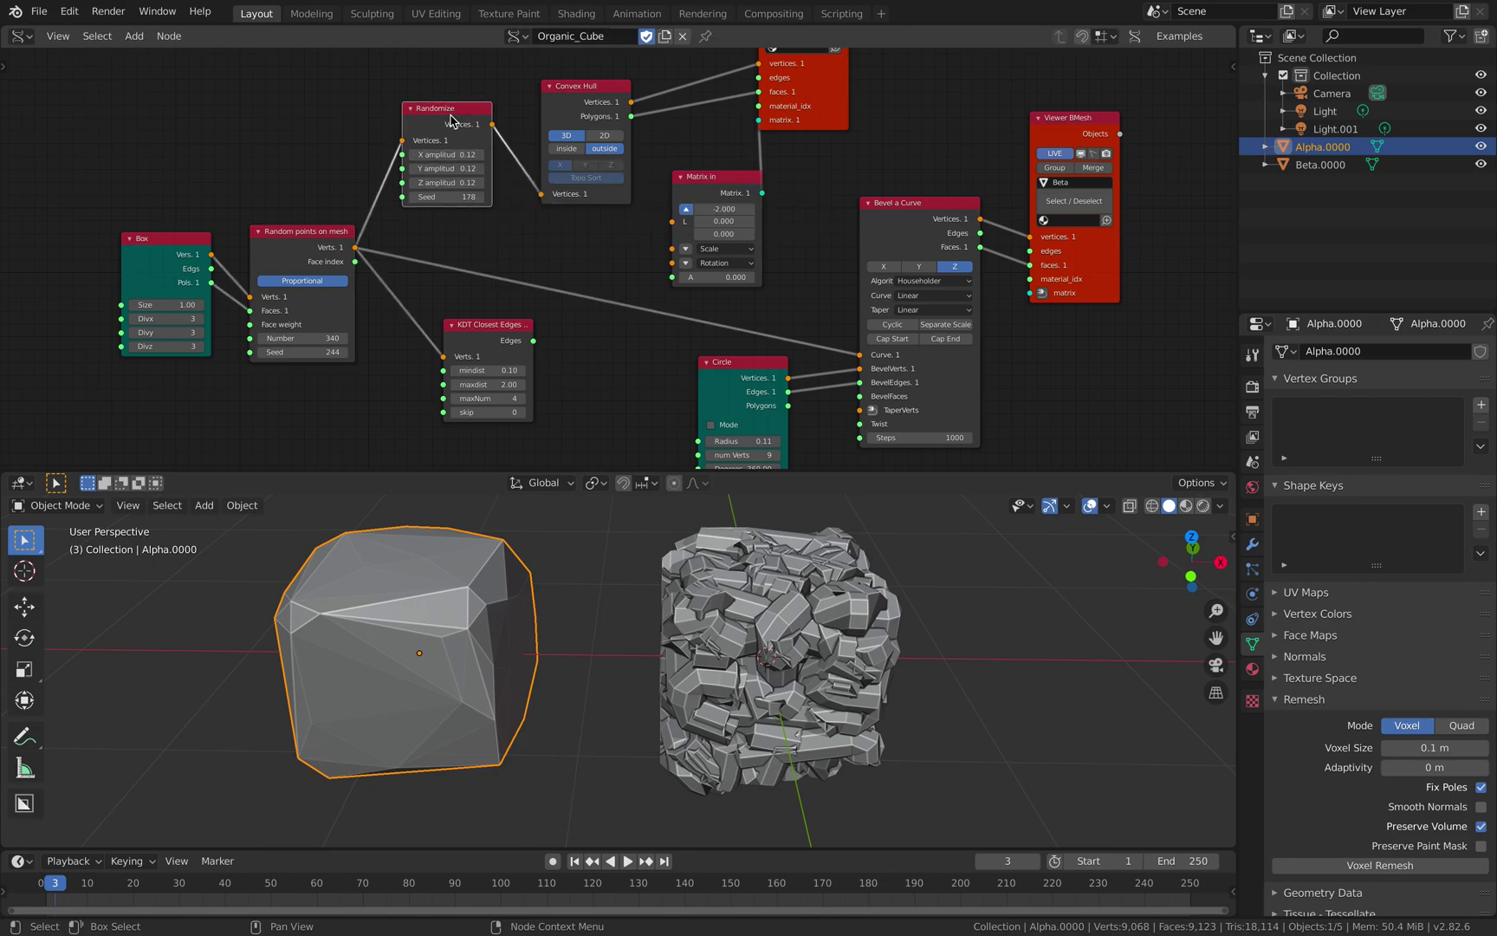
pyautogui.moveTo(428, 127); pyautogui.dragTo(421, 138, button='middle')
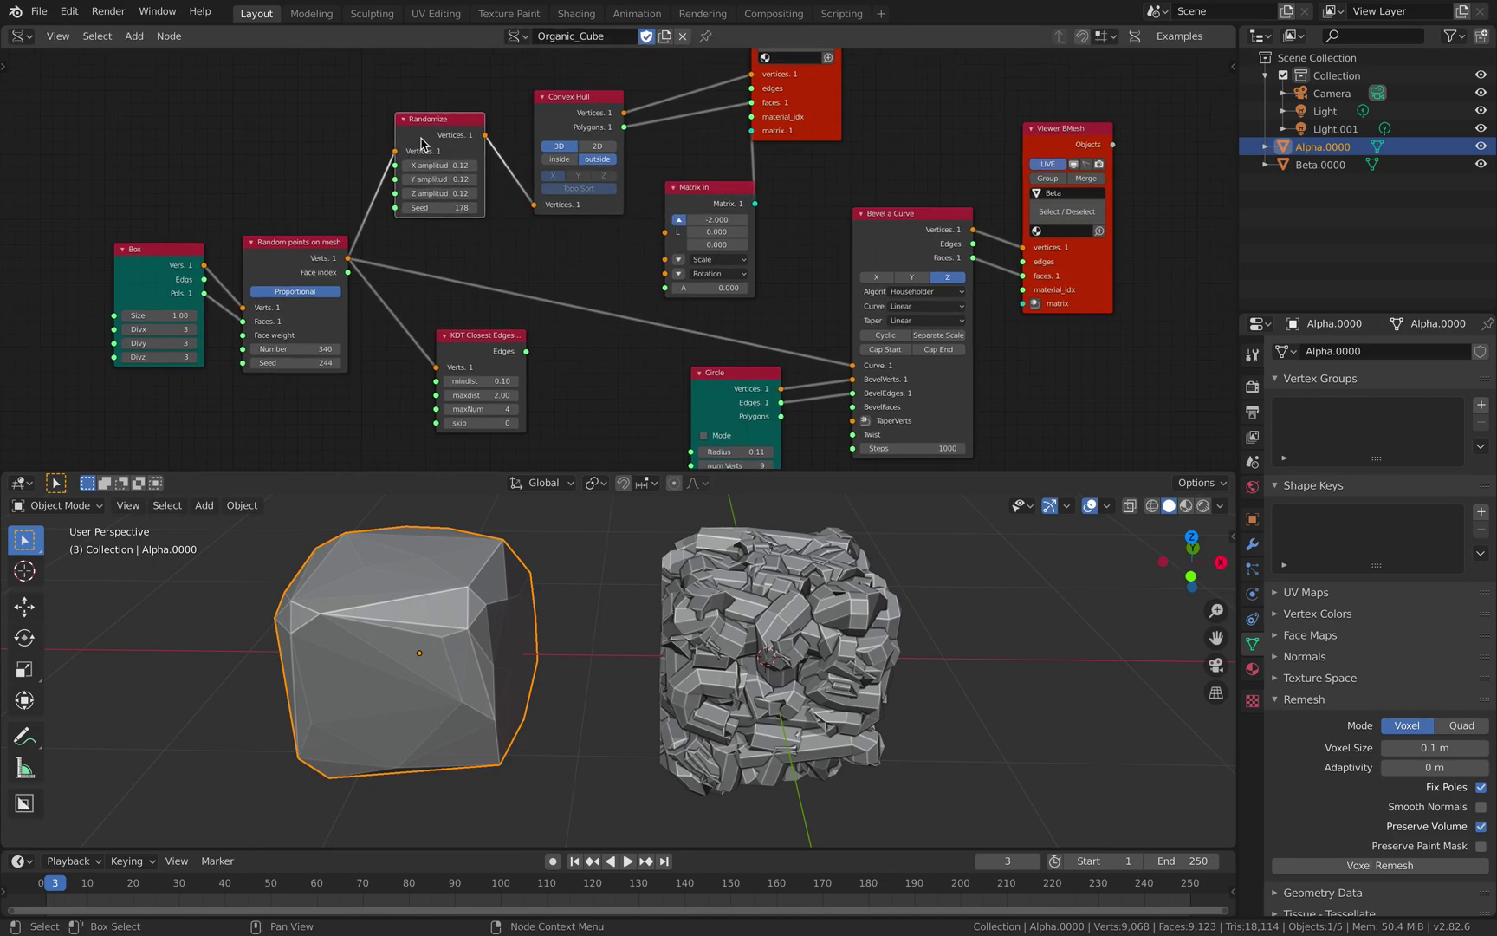
pyautogui.click(558, 109)
pyautogui.moveTo(575, 109); pyautogui.dragTo(587, 98, button='middle')
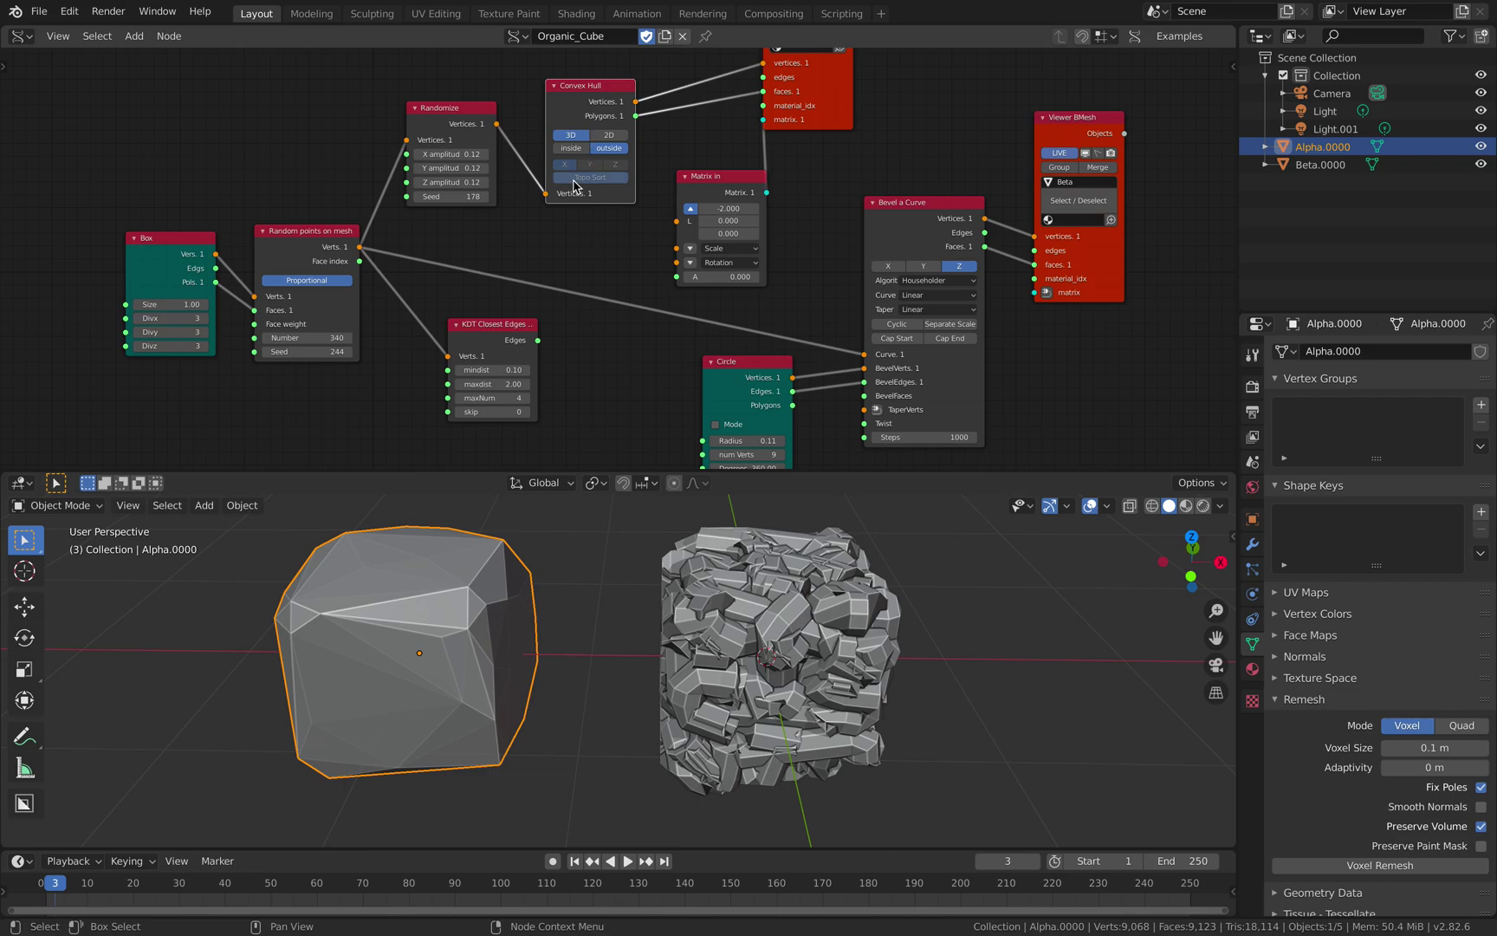
pyautogui.moveTo(428, 718); pyautogui.dragTo(426, 726, button='middle')
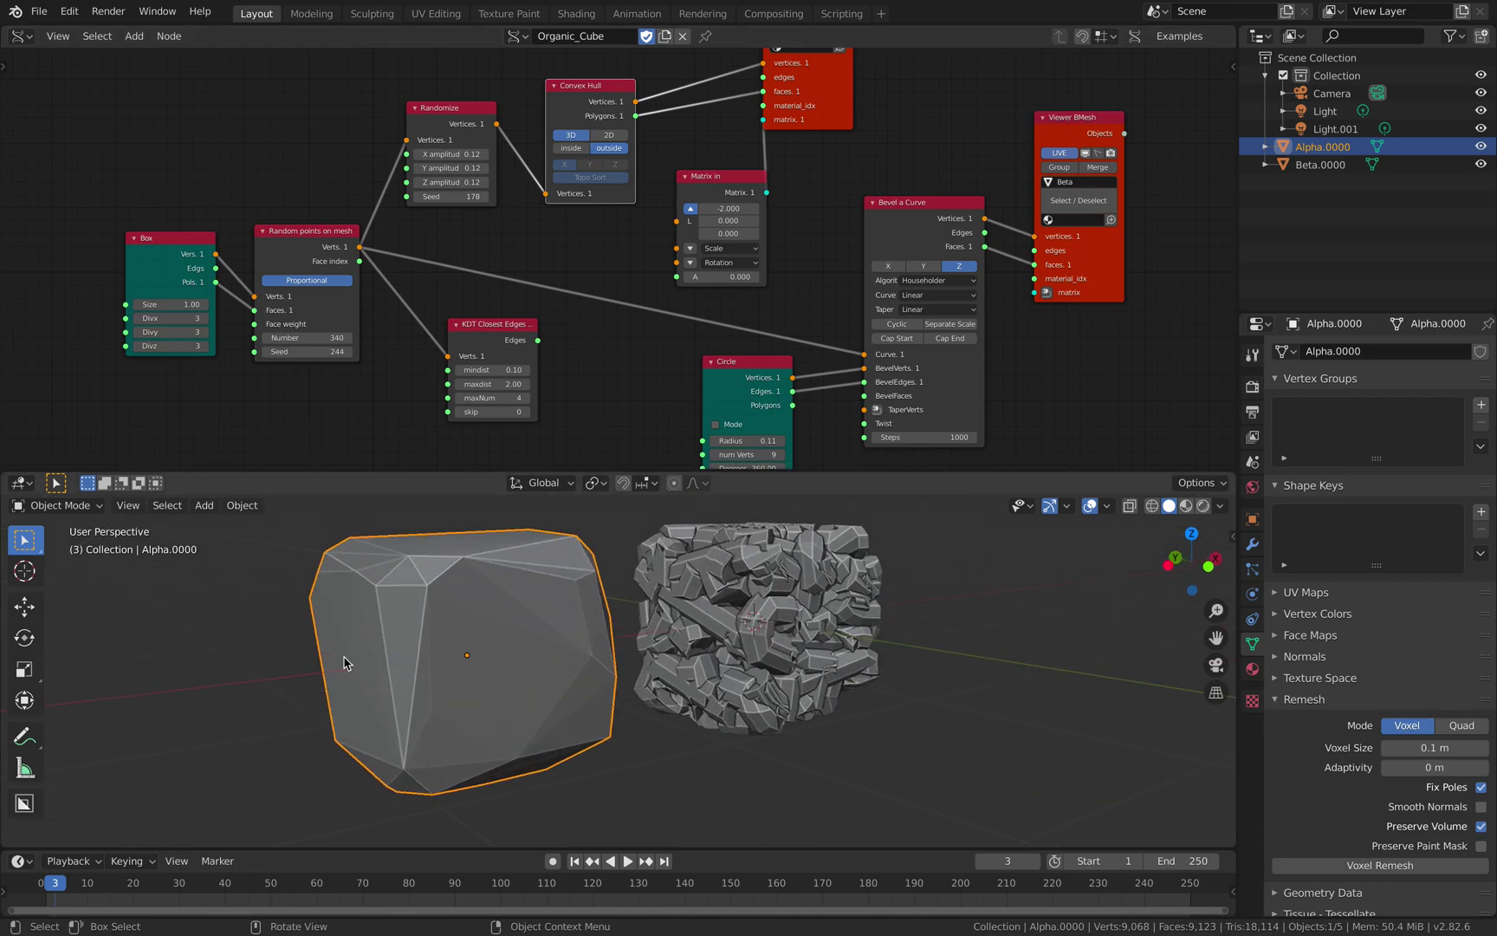
pyautogui.moveTo(344, 663); pyautogui.dragTo(429, 591, button='middle')
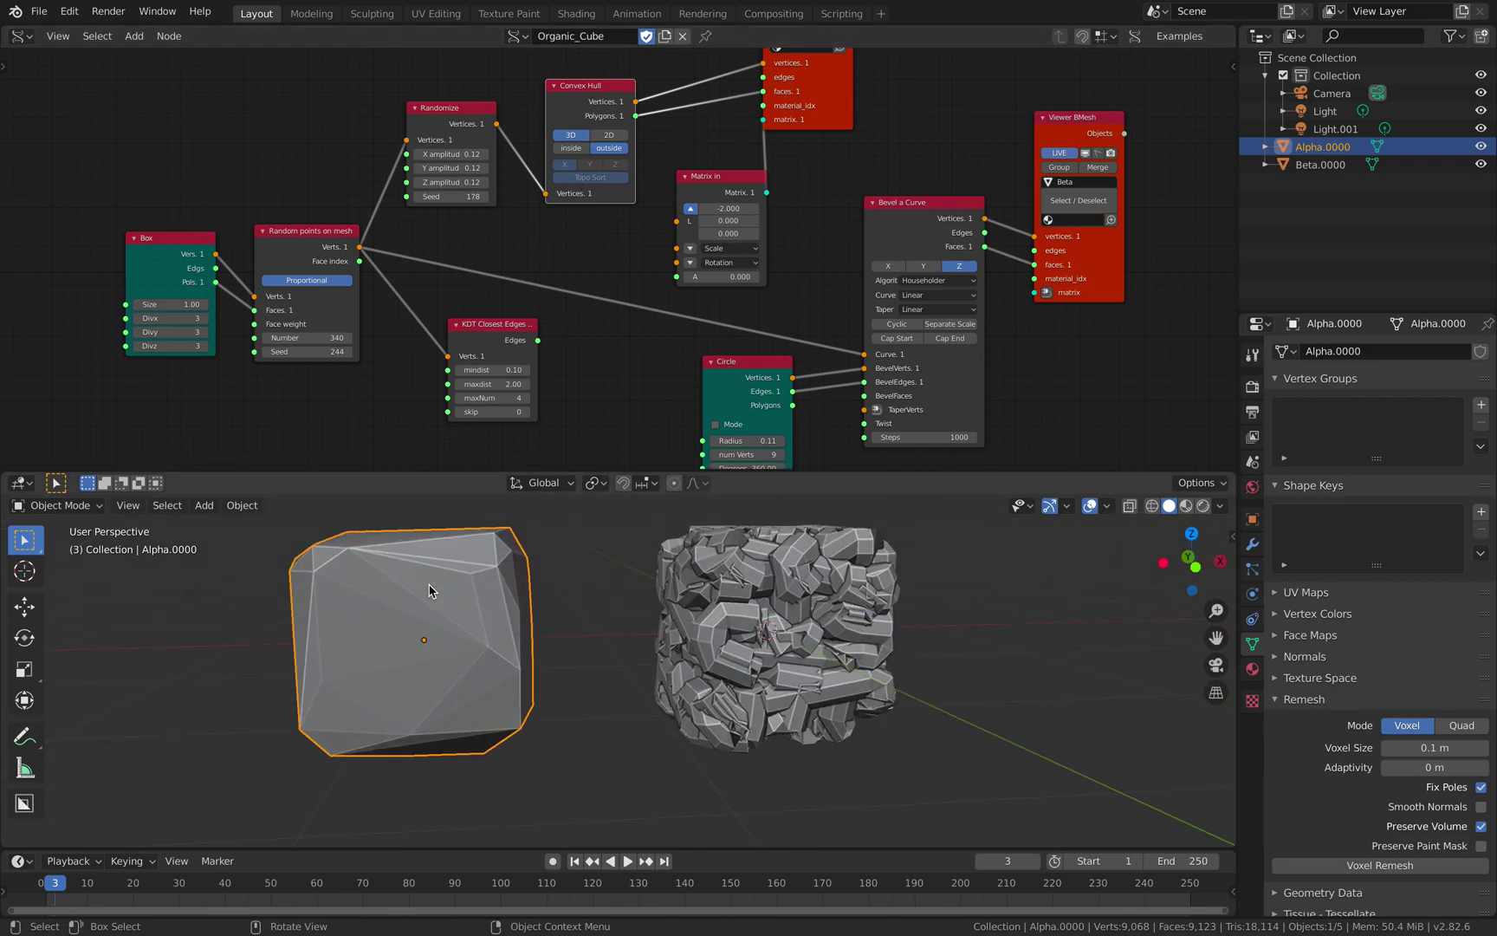
pyautogui.moveTo(442, 623); pyautogui.dragTo(327, 527, button='middle')
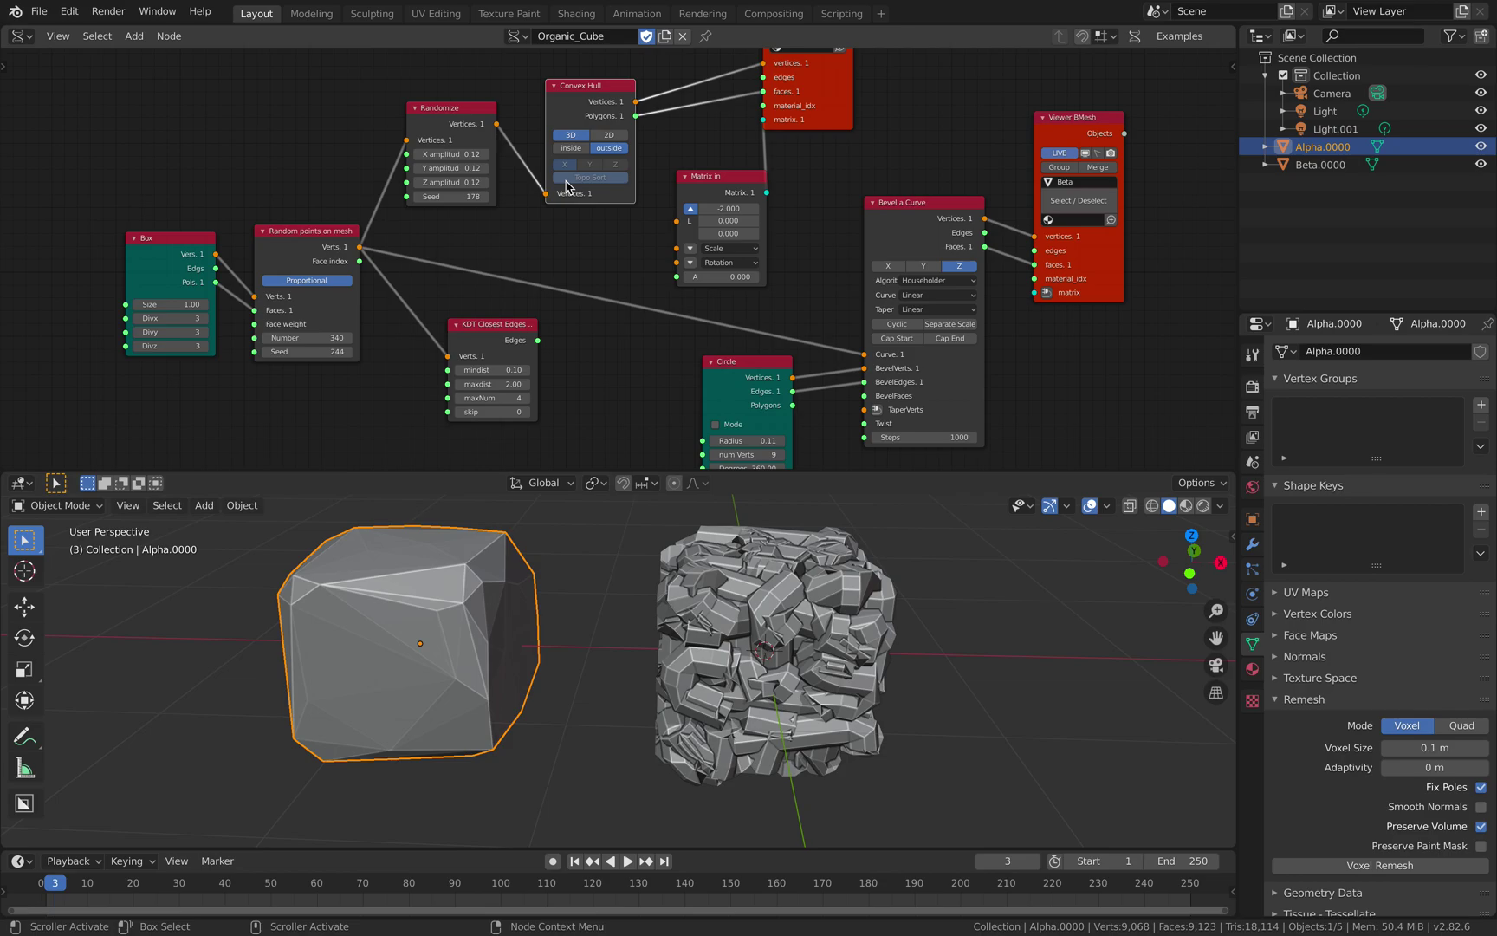
pyautogui.moveTo(576, 105); pyautogui.dragTo(525, 137, button='middle')
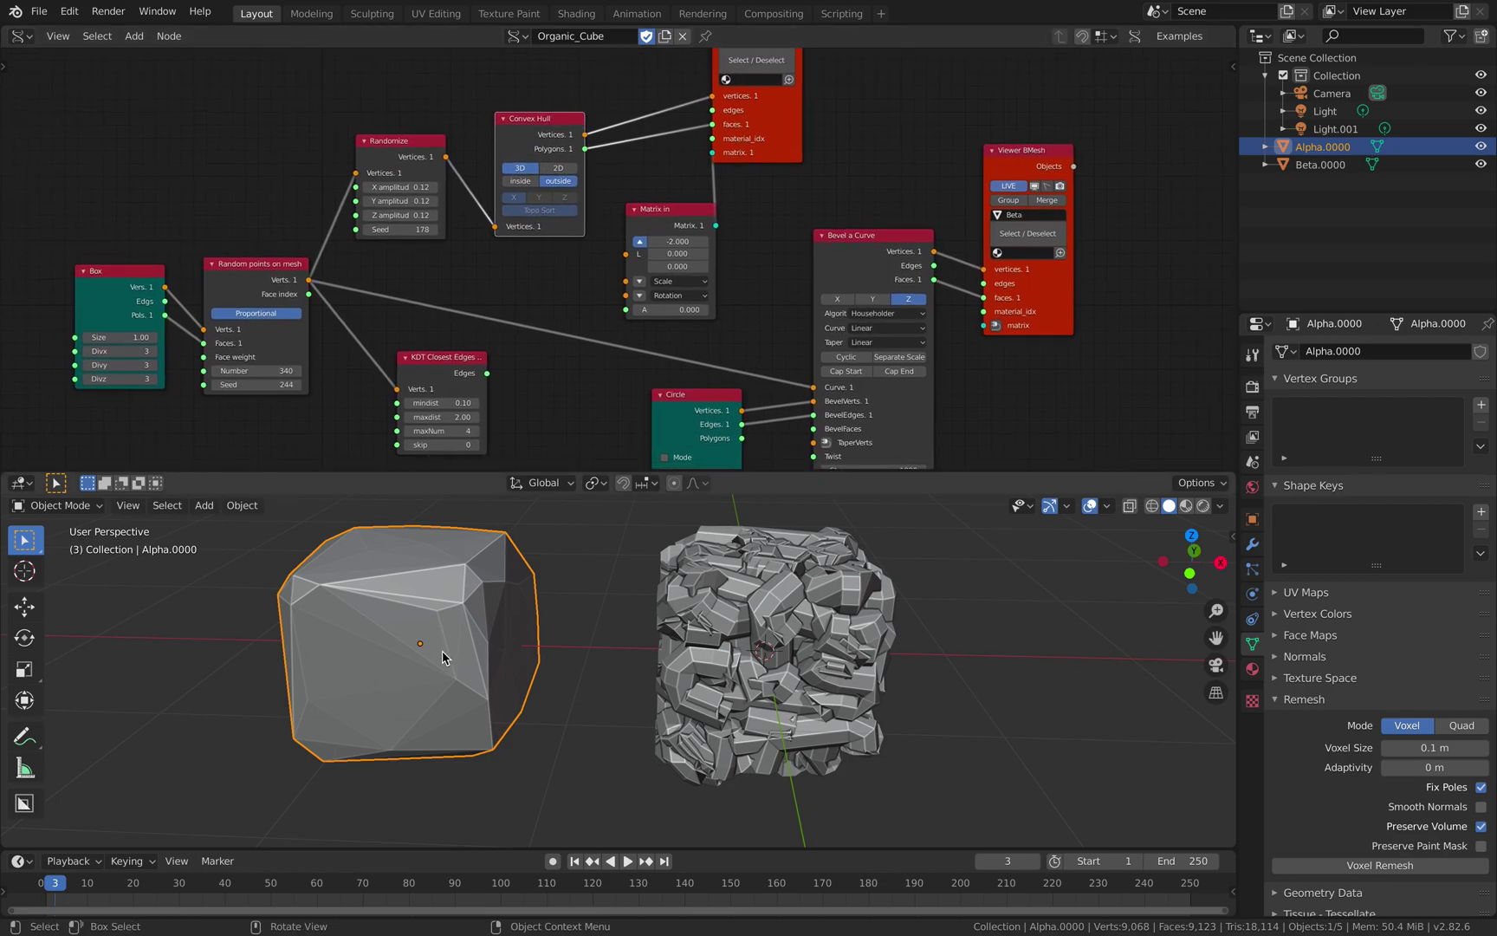
pyautogui.moveTo(444, 656); pyautogui.dragTo(437, 655, button='middle')
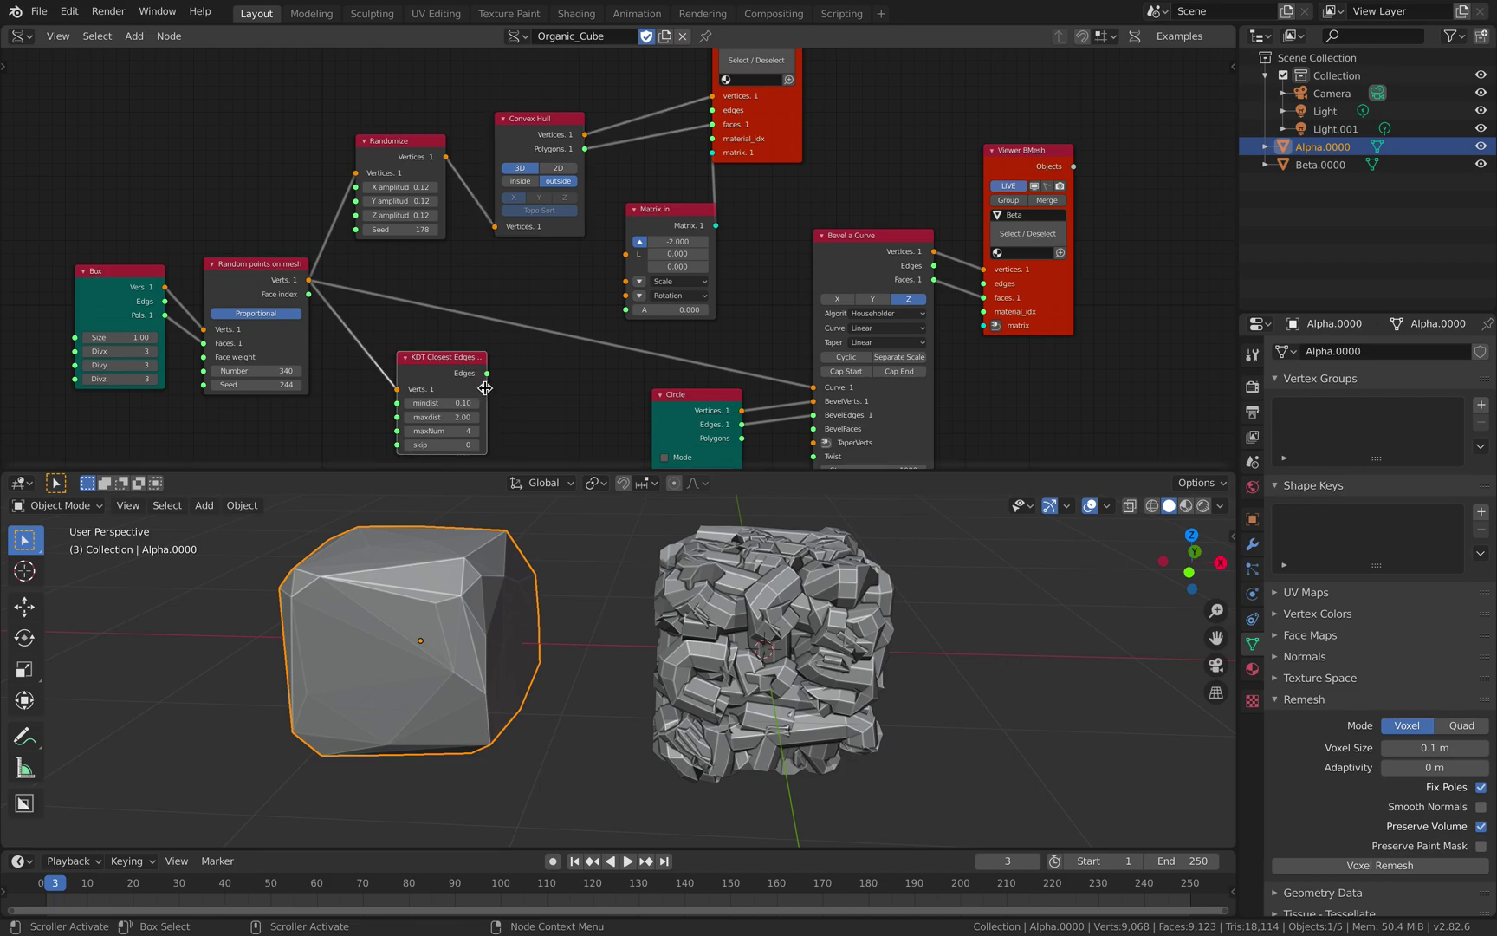
# Widen the KDT Closest Edges MK2 node to show its full title and shift it slightly up
pyautogui.moveTo(486, 387); pyautogui.dragTo(505, 387)
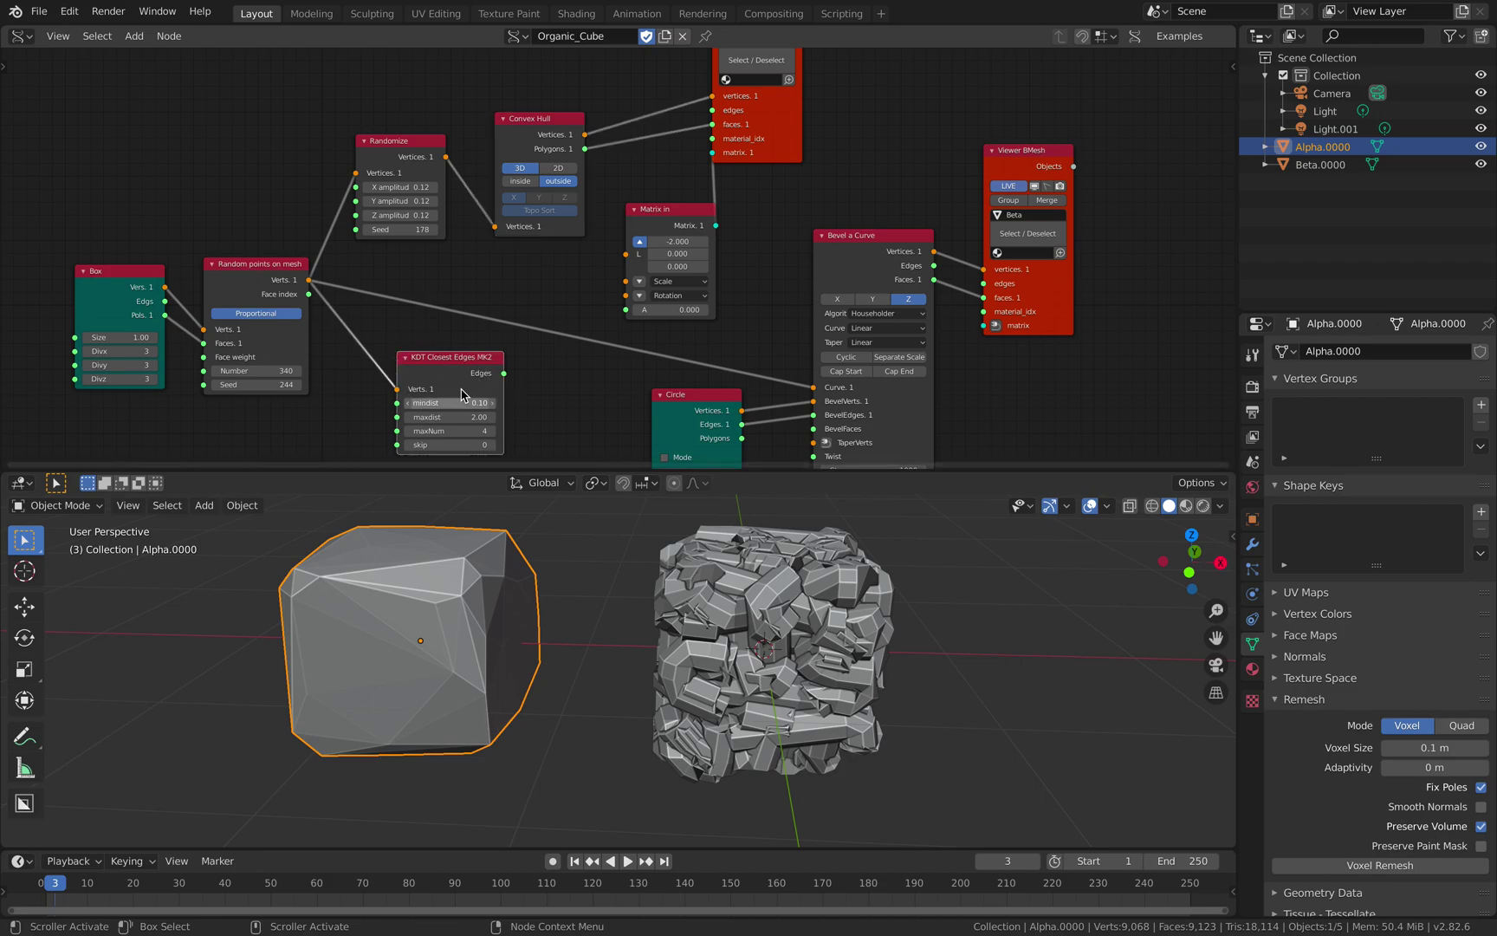
pyautogui.moveTo(434, 363); pyautogui.dragTo(427, 354)
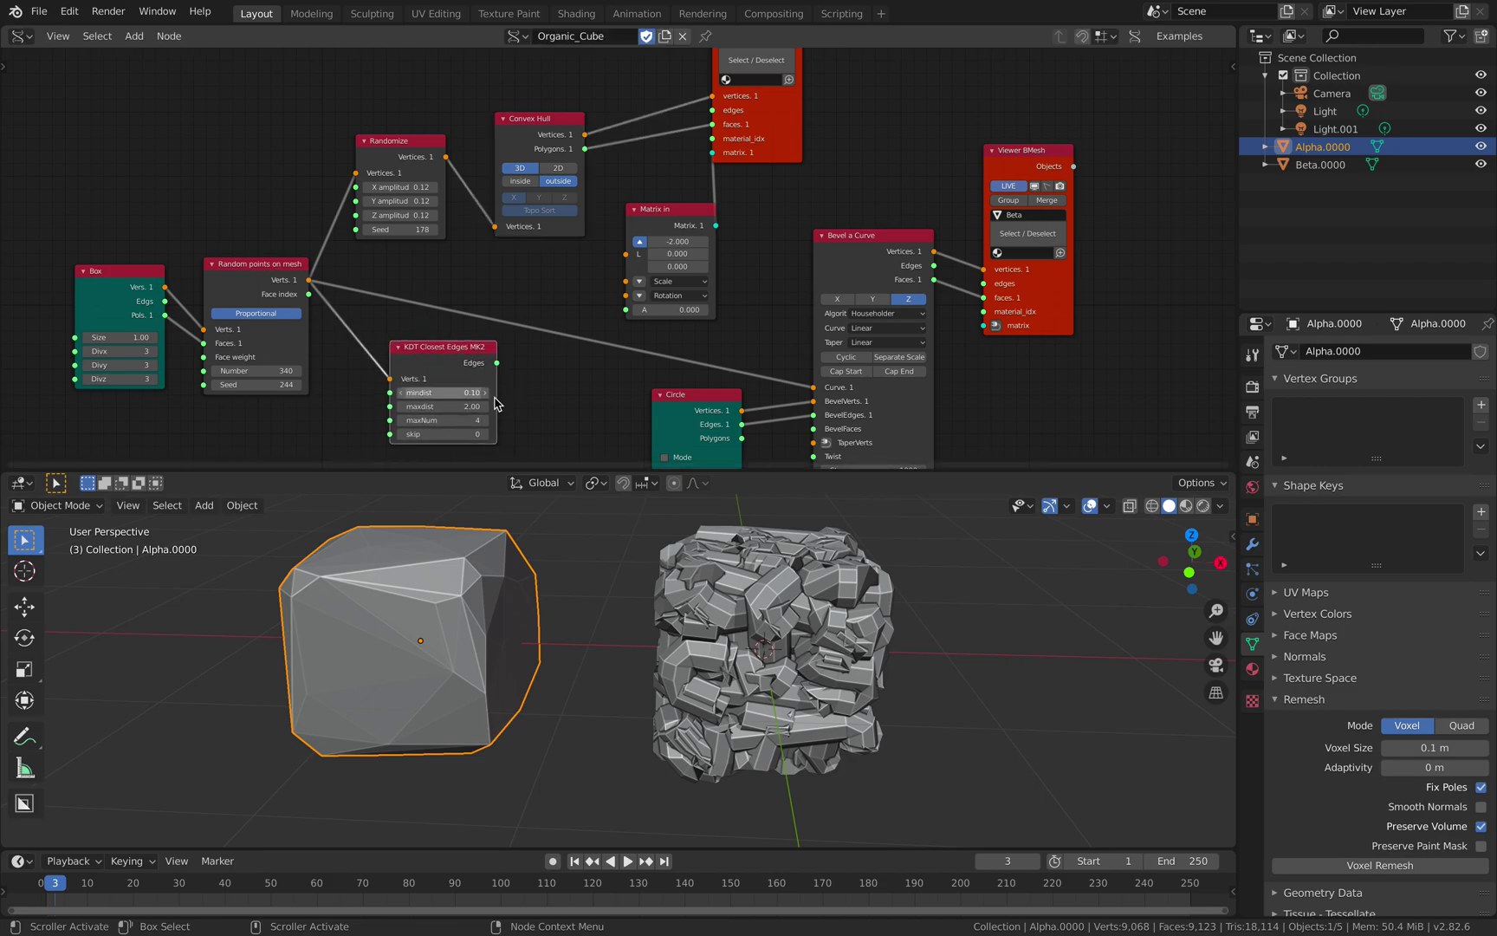
pyautogui.moveTo(521, 421); pyautogui.dragTo(504, 401, button='middle')
# Move the Beta Viewer BMesh node further from the Bevel a Curve node and adjust the bevel node's placement
pyautogui.moveTo(720, 324); pyautogui.dragTo(624, 284, button='middle')
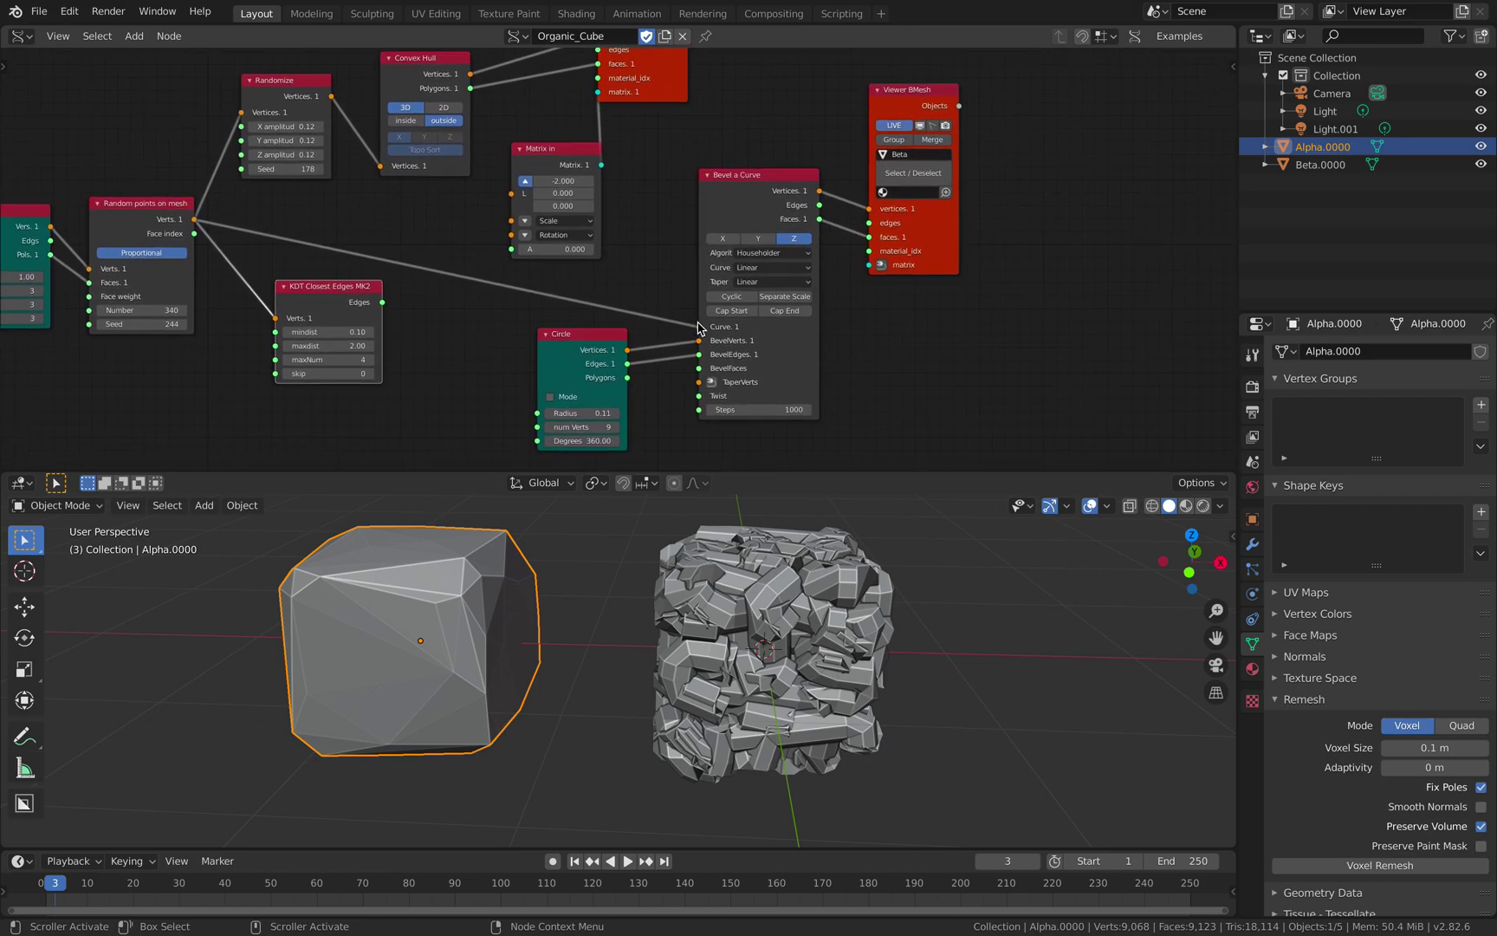
pyautogui.moveTo(885, 239); pyautogui.dragTo(905, 242)
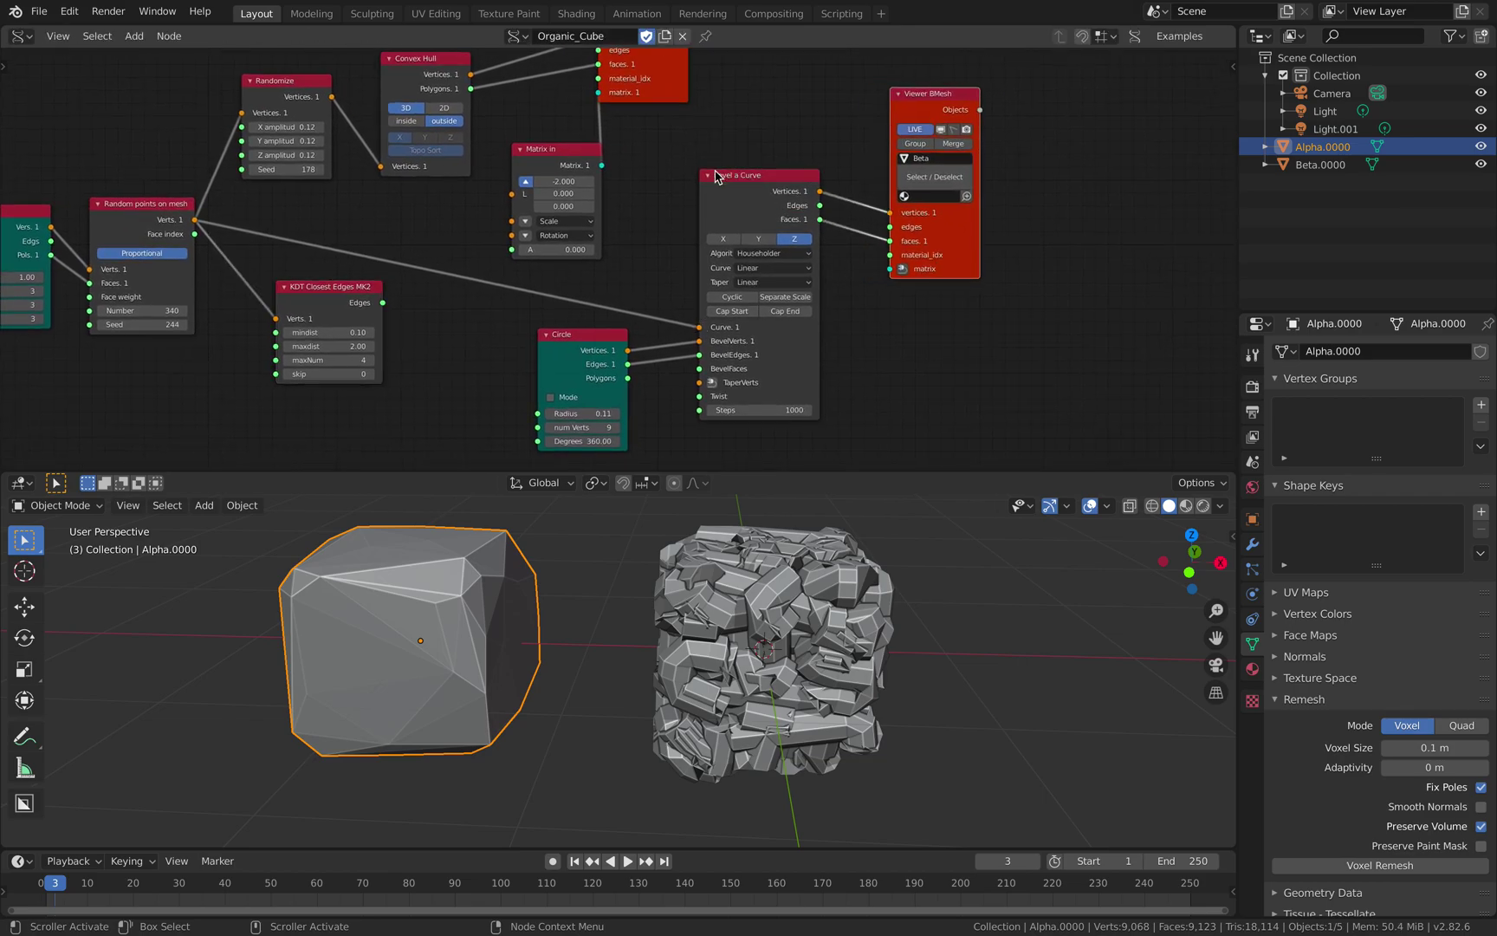
pyautogui.moveTo(794, 216); pyautogui.dragTo(778, 177, button='middle')
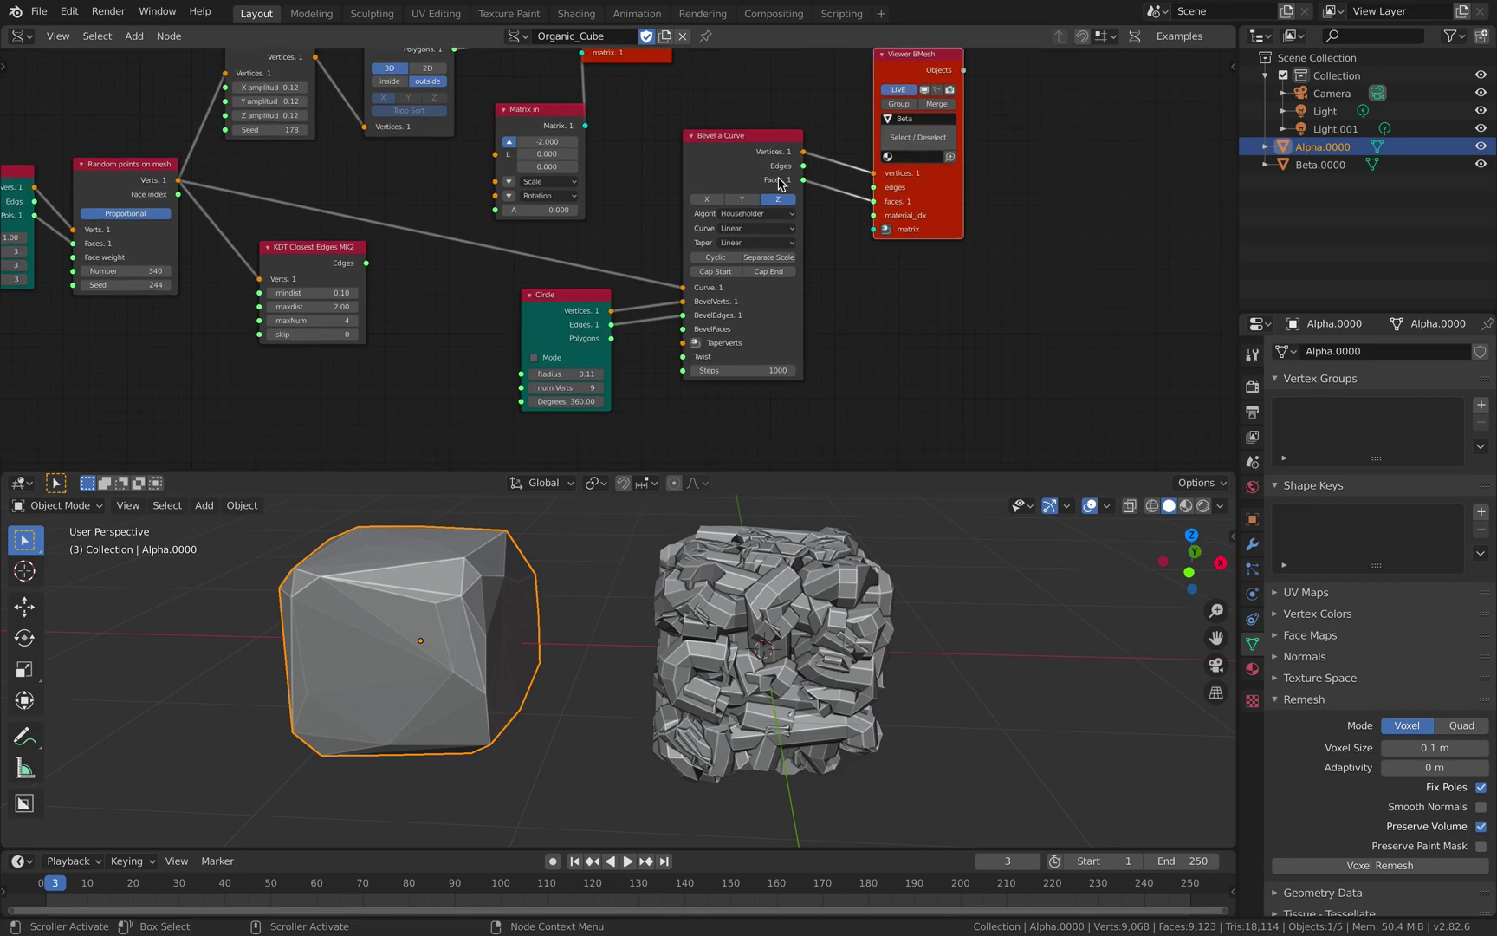
pyautogui.scroll(1, 778, 177)
pyautogui.scroll(1, 780, 182)
pyautogui.moveTo(946, 211); pyautogui.dragTo(957, 279)
pyautogui.click(735, 128)
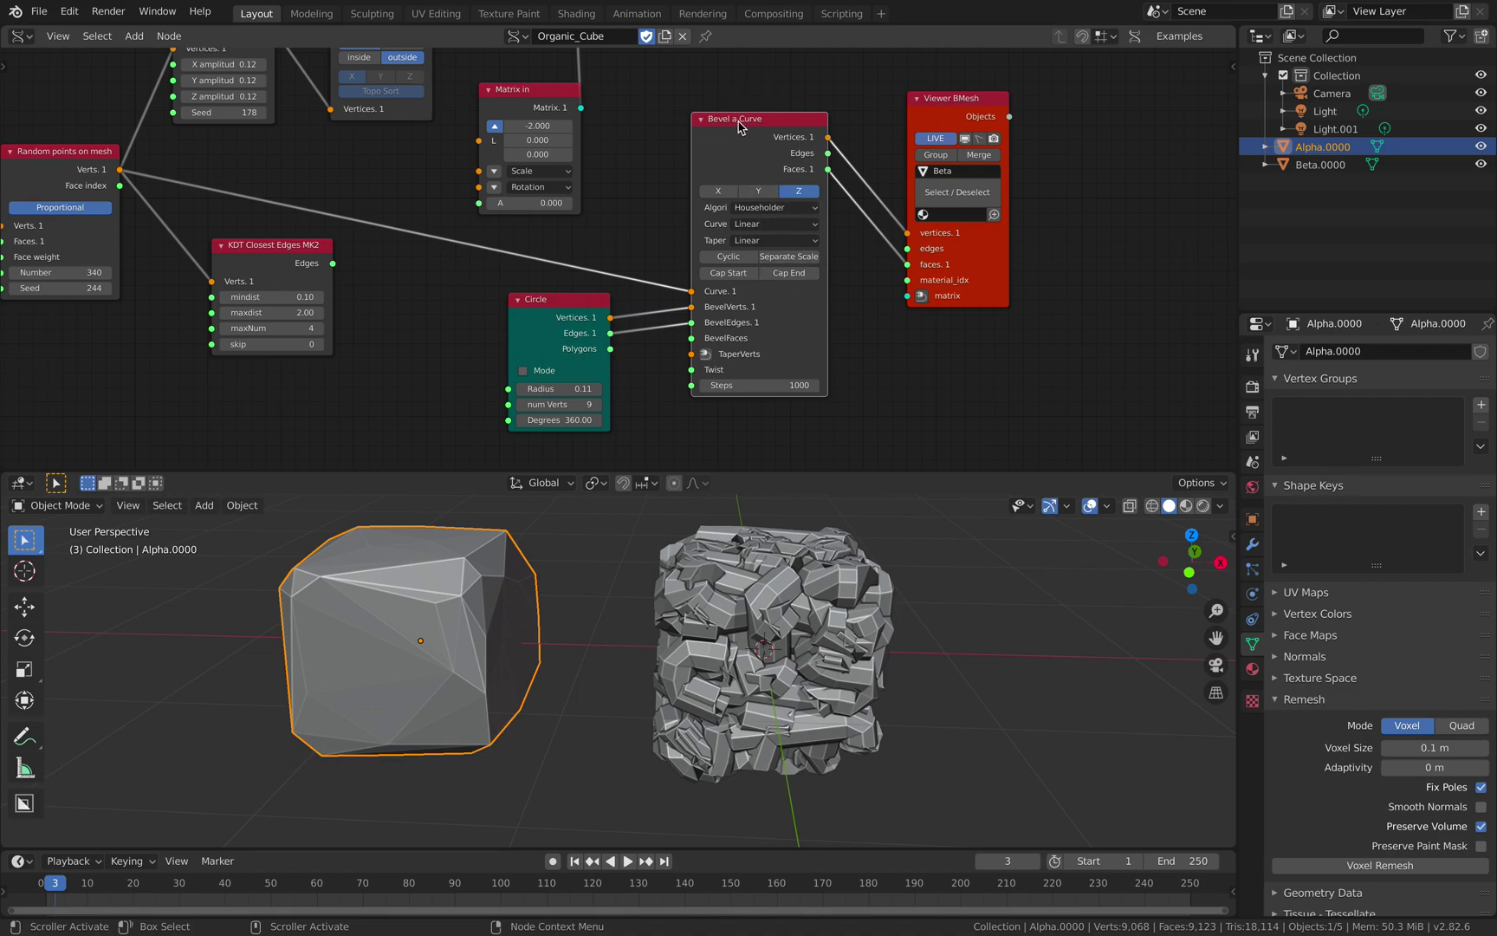
pyautogui.moveTo(739, 127); pyautogui.dragTo(733, 123)
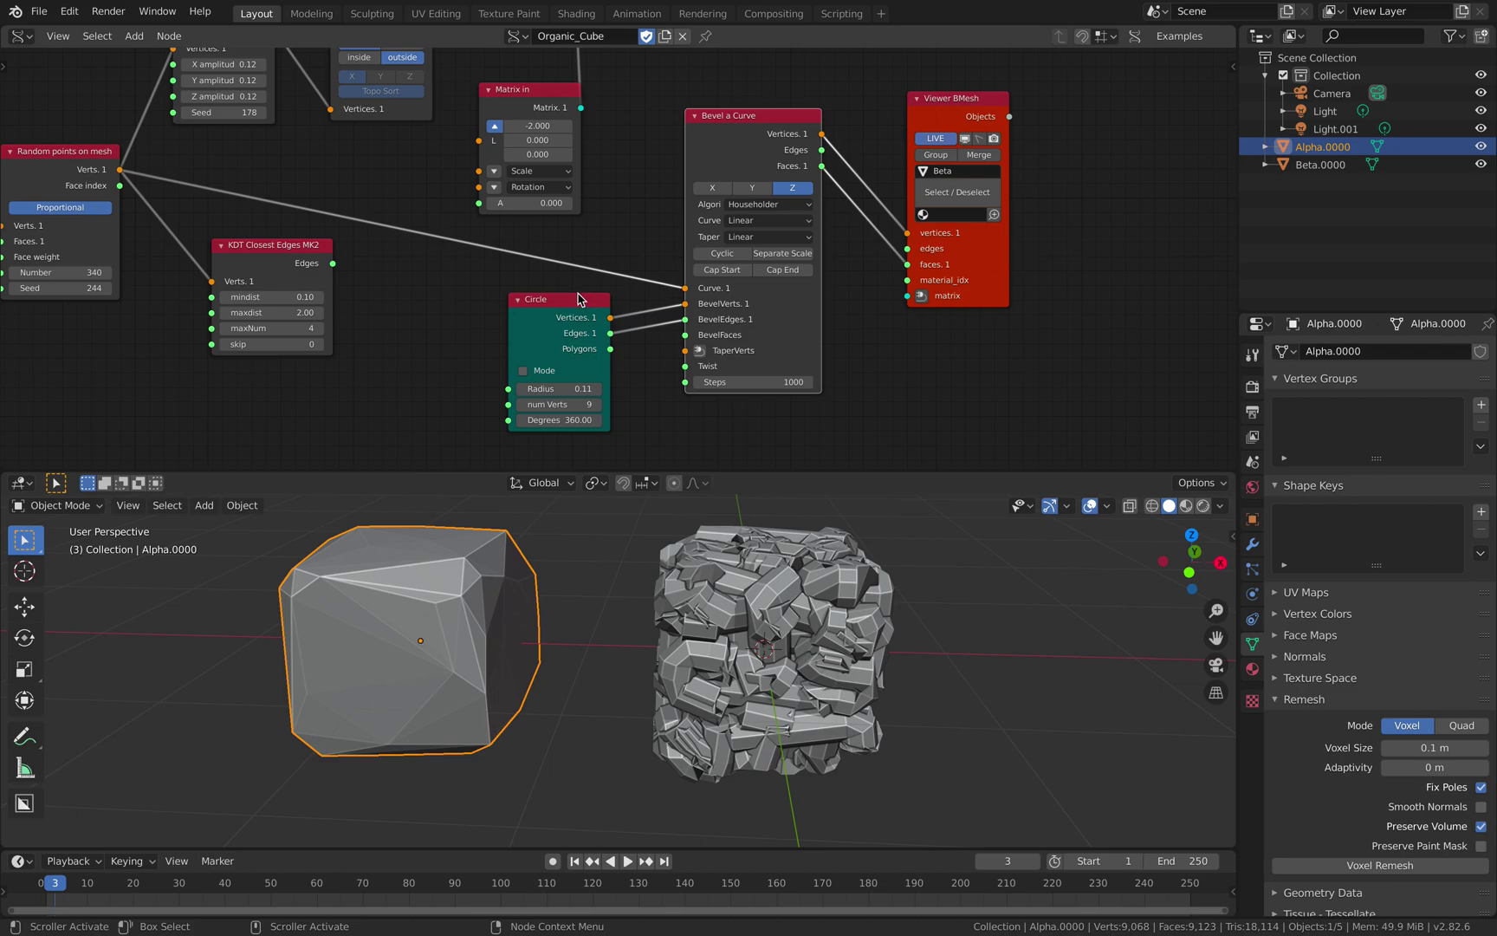
# Shift the Circle node slightly and set its number of vertices to 12
pyautogui.moveTo(579, 299); pyautogui.dragTo(583, 298)
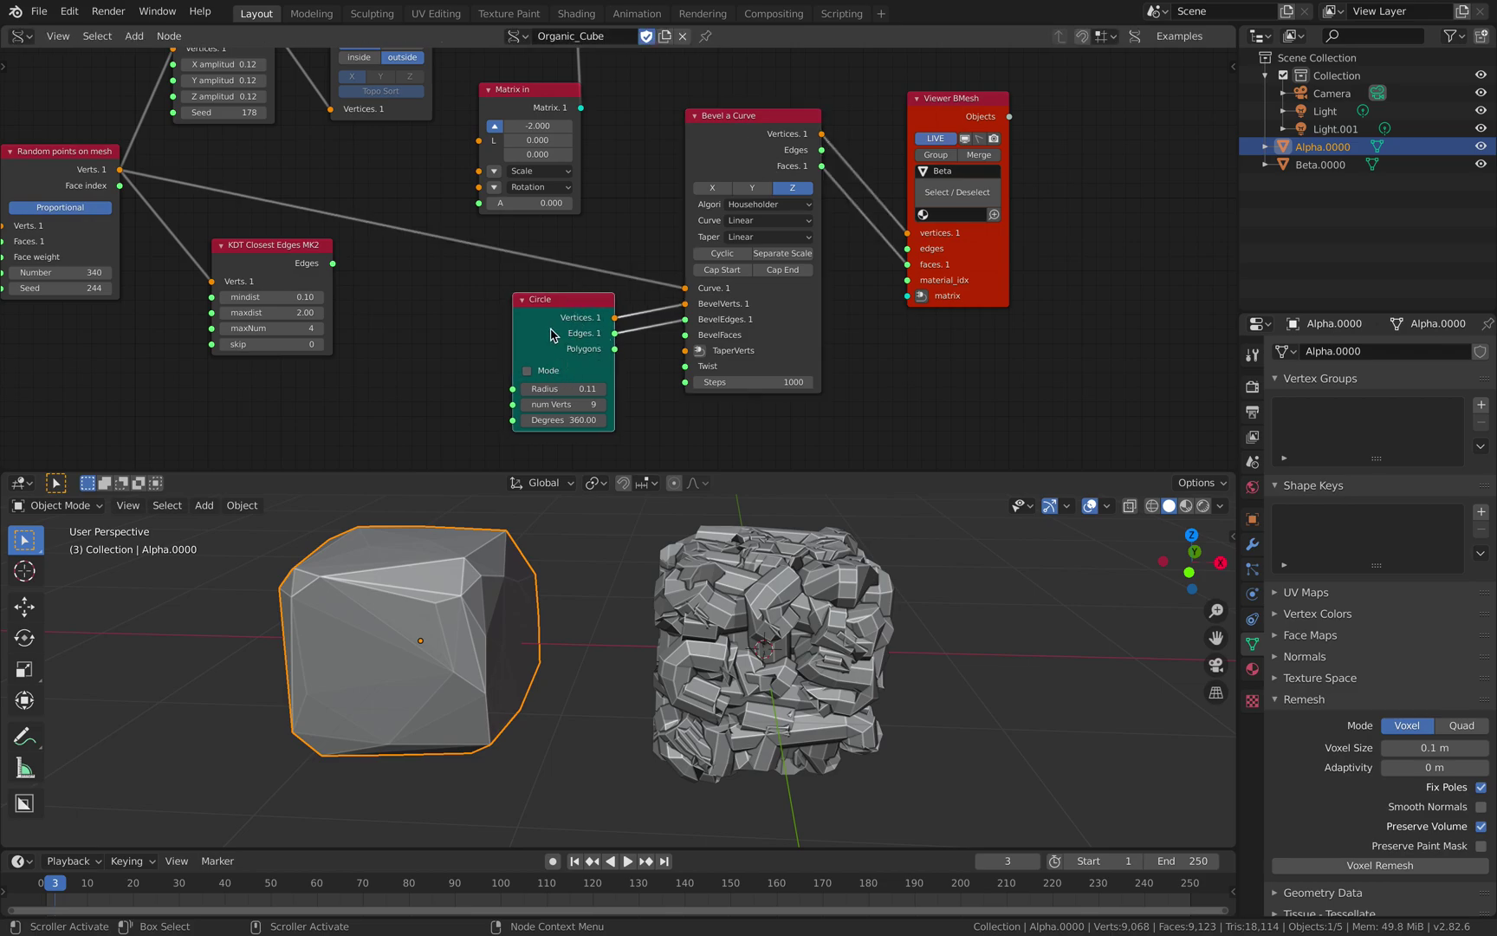
pyautogui.click(590, 404)
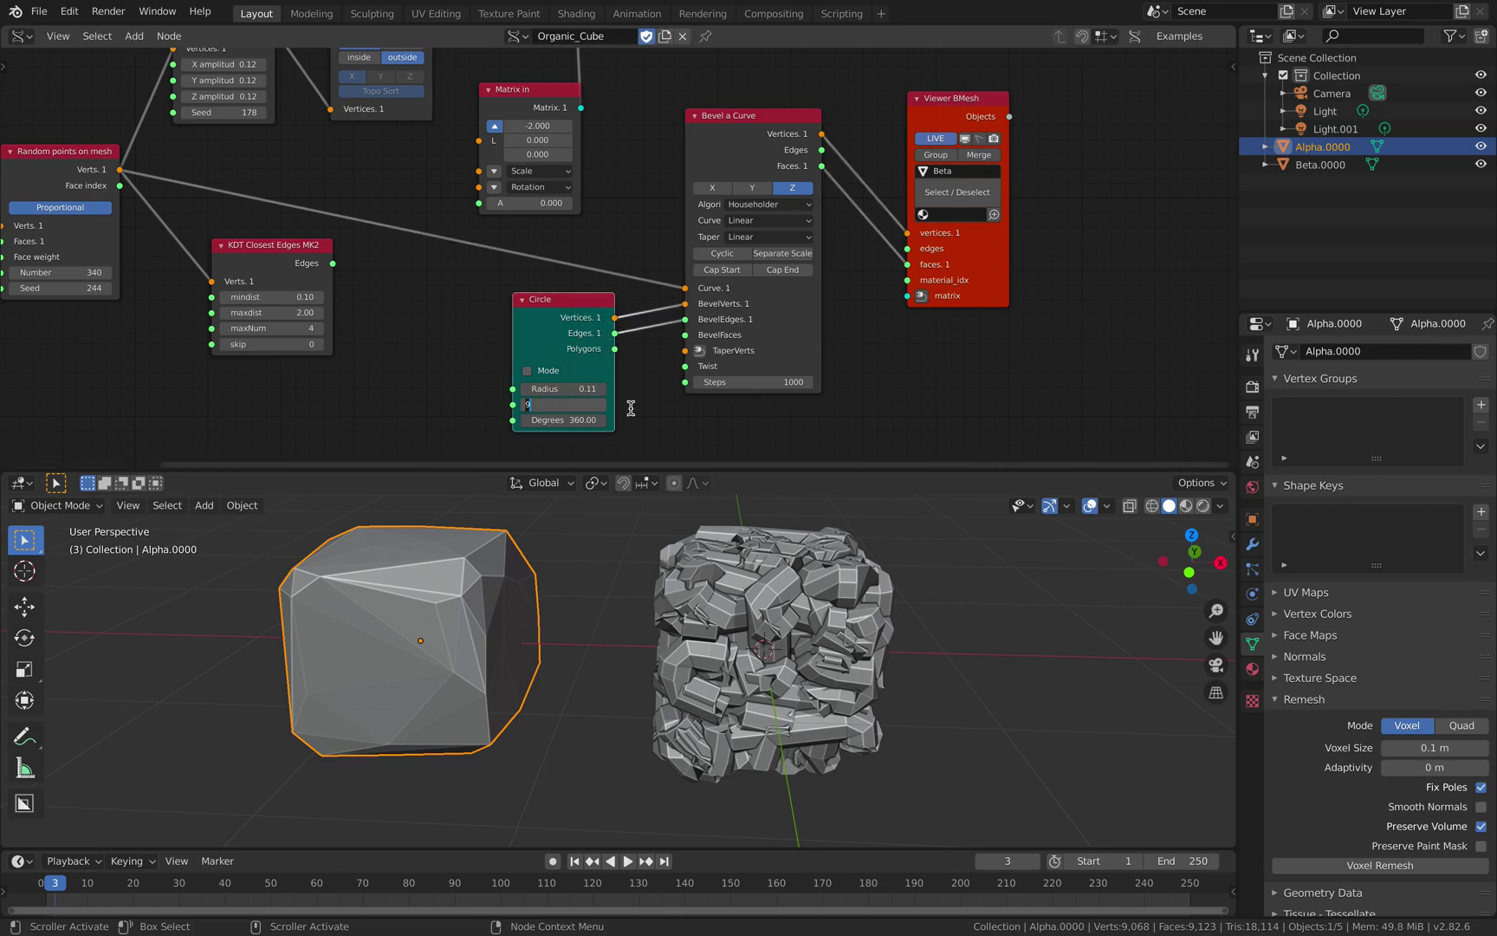
pyautogui.write('12')
pyautogui.press('Return')
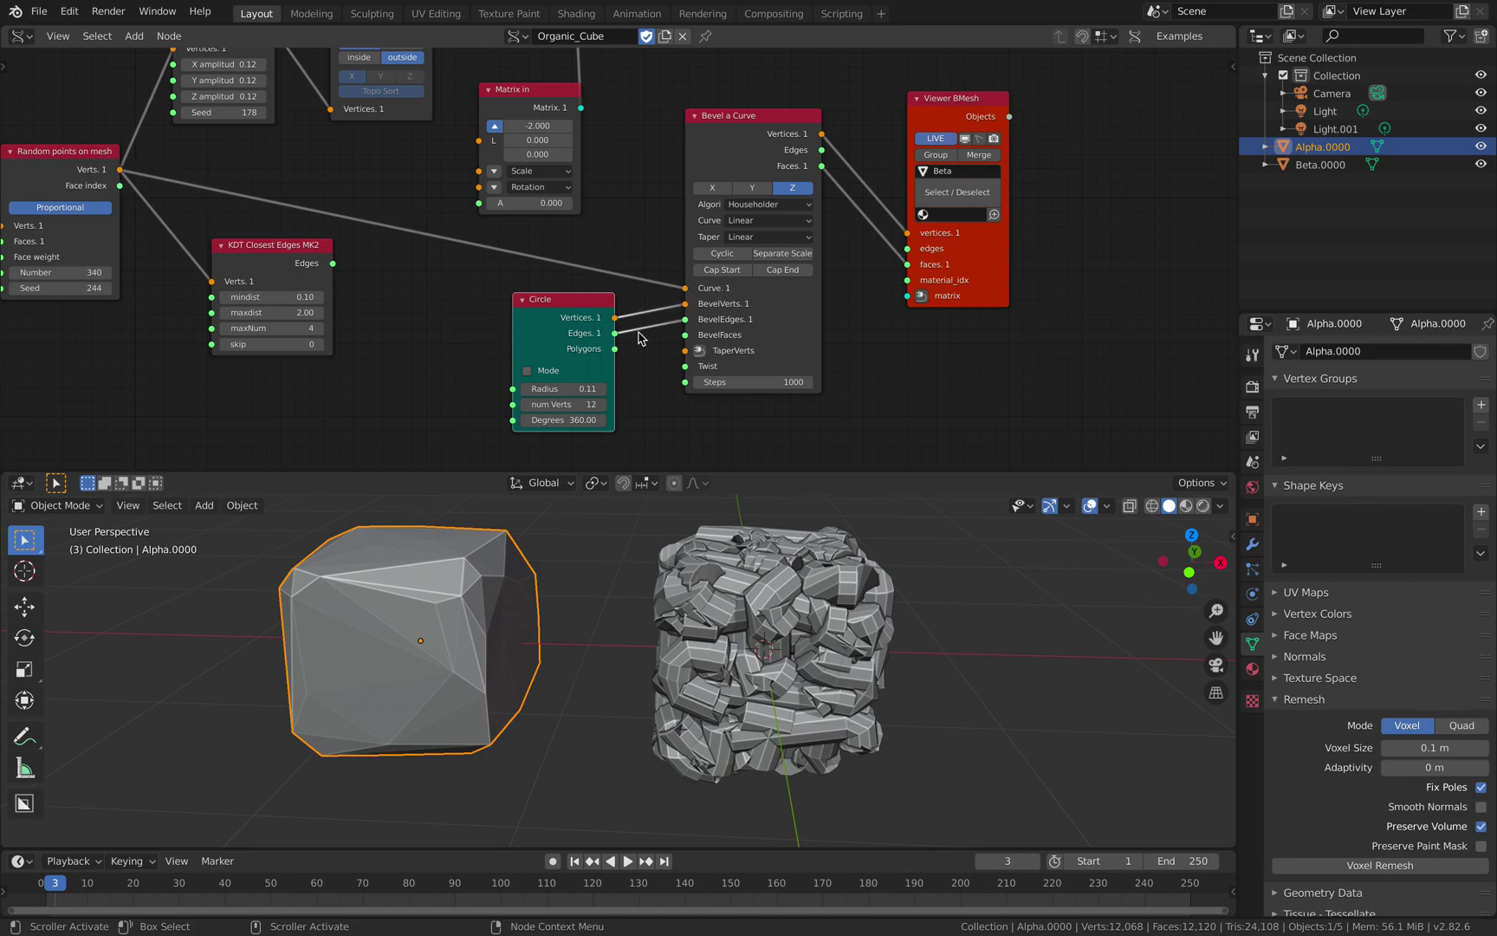
# Try a Circle radius of 0.04 and examine the beveled Beta mesh up close
pyautogui.click(572, 389)
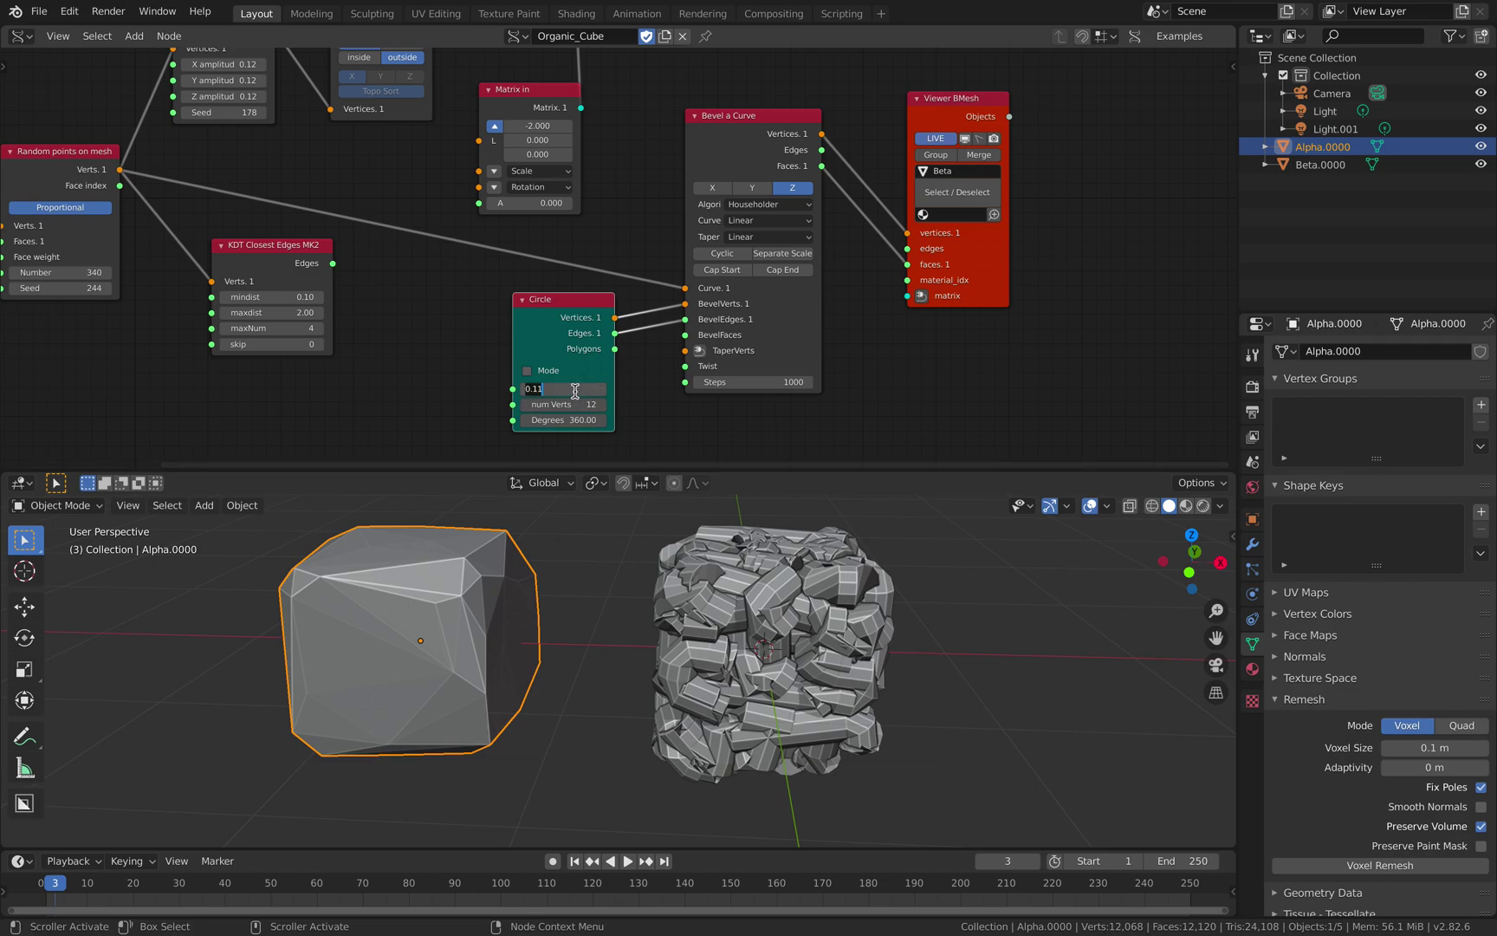
pyautogui.write('0.04')
pyautogui.press('Return')
pyautogui.moveTo(747, 635); pyautogui.dragTo(747, 633, button='middle')
pyautogui.scroll(2, 746, 635)
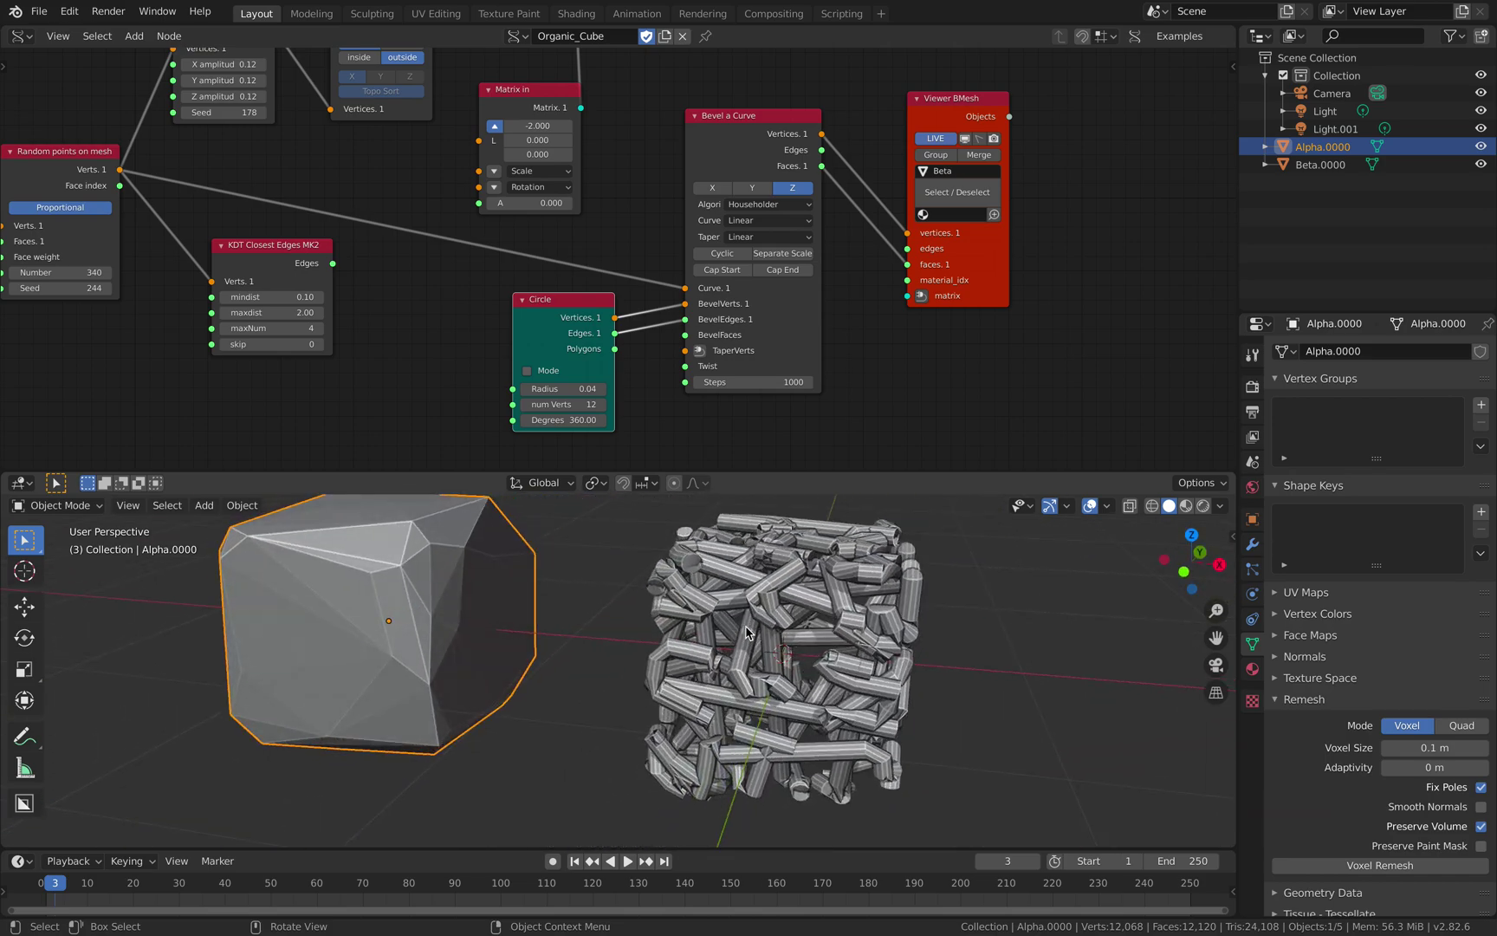
# Try a Circle radius of 0.2 for the bevel profile
pyautogui.moveTo(114, 215); pyautogui.dragTo(187, 227, button='middle')
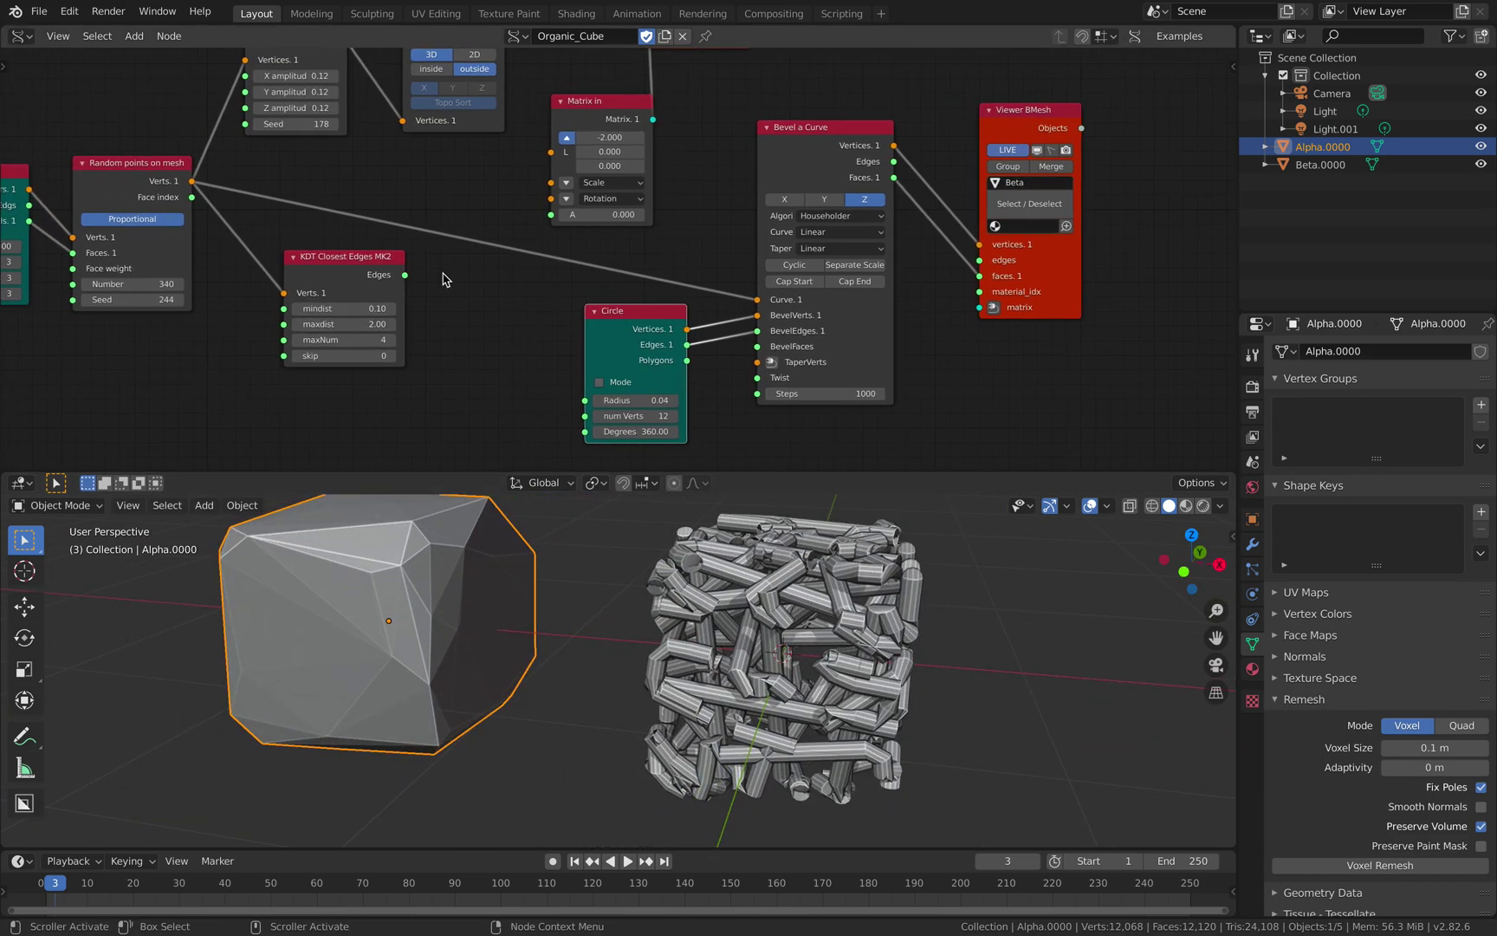
pyautogui.click(644, 399)
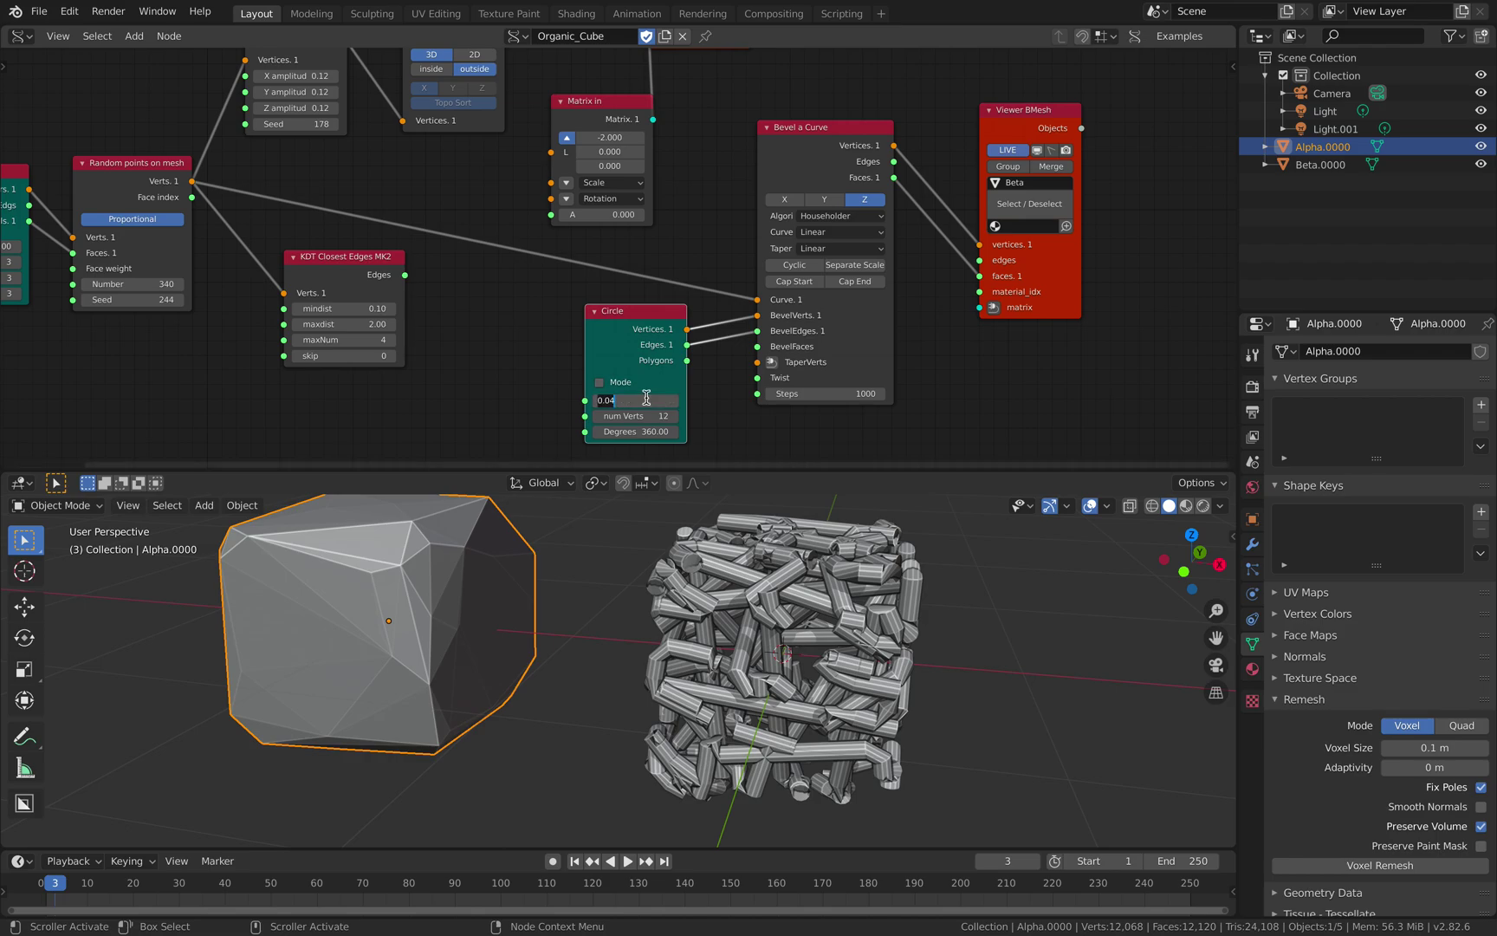
pyautogui.write('0.2')
pyautogui.press('Return')
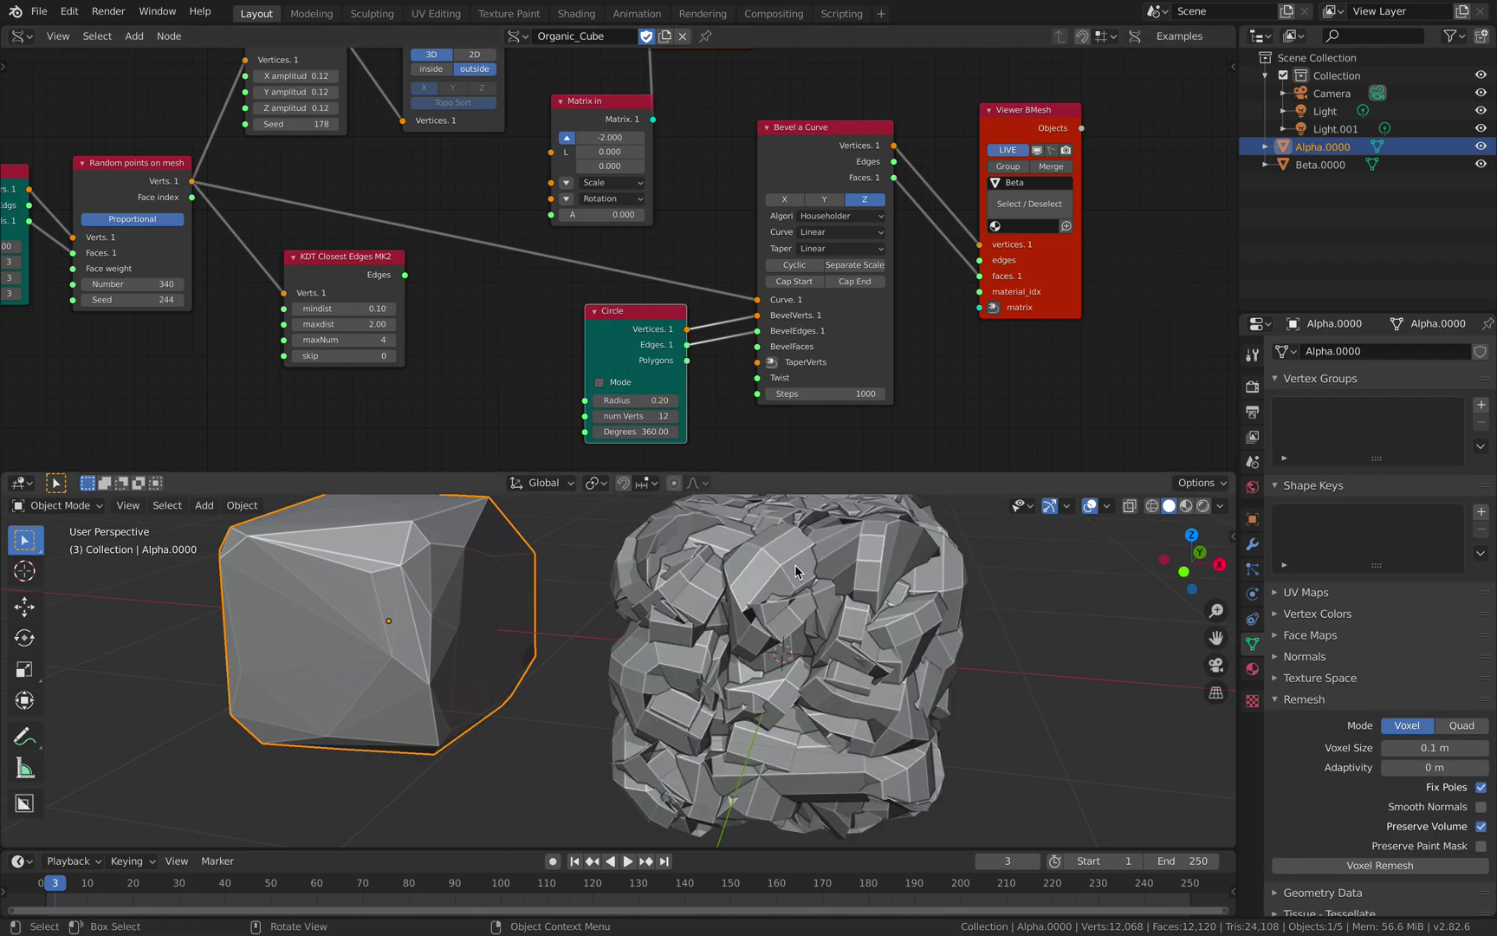
# Set the Circle node's radius to 0.1
pyautogui.click(648, 400)
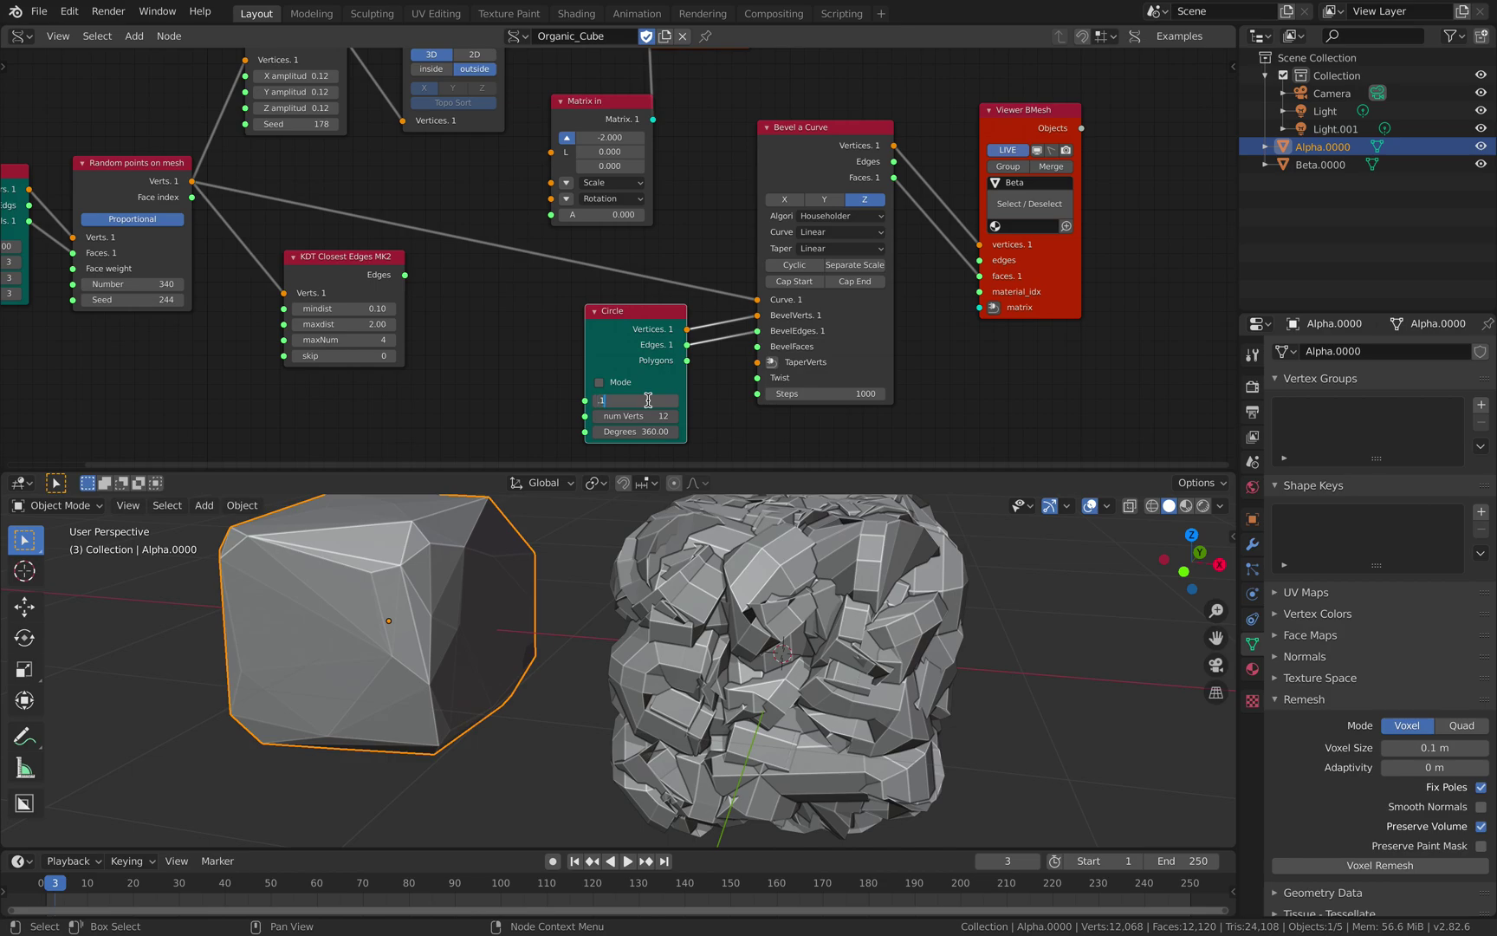
pyautogui.write('.1')
pyautogui.press('Return')
# Duplicate the Beta mesh object and place the copy beside it, on the side away from the Alpha hull
pyautogui.moveTo(730, 630); pyautogui.dragTo(659, 639, button='middle')
pyautogui.click(656, 641)
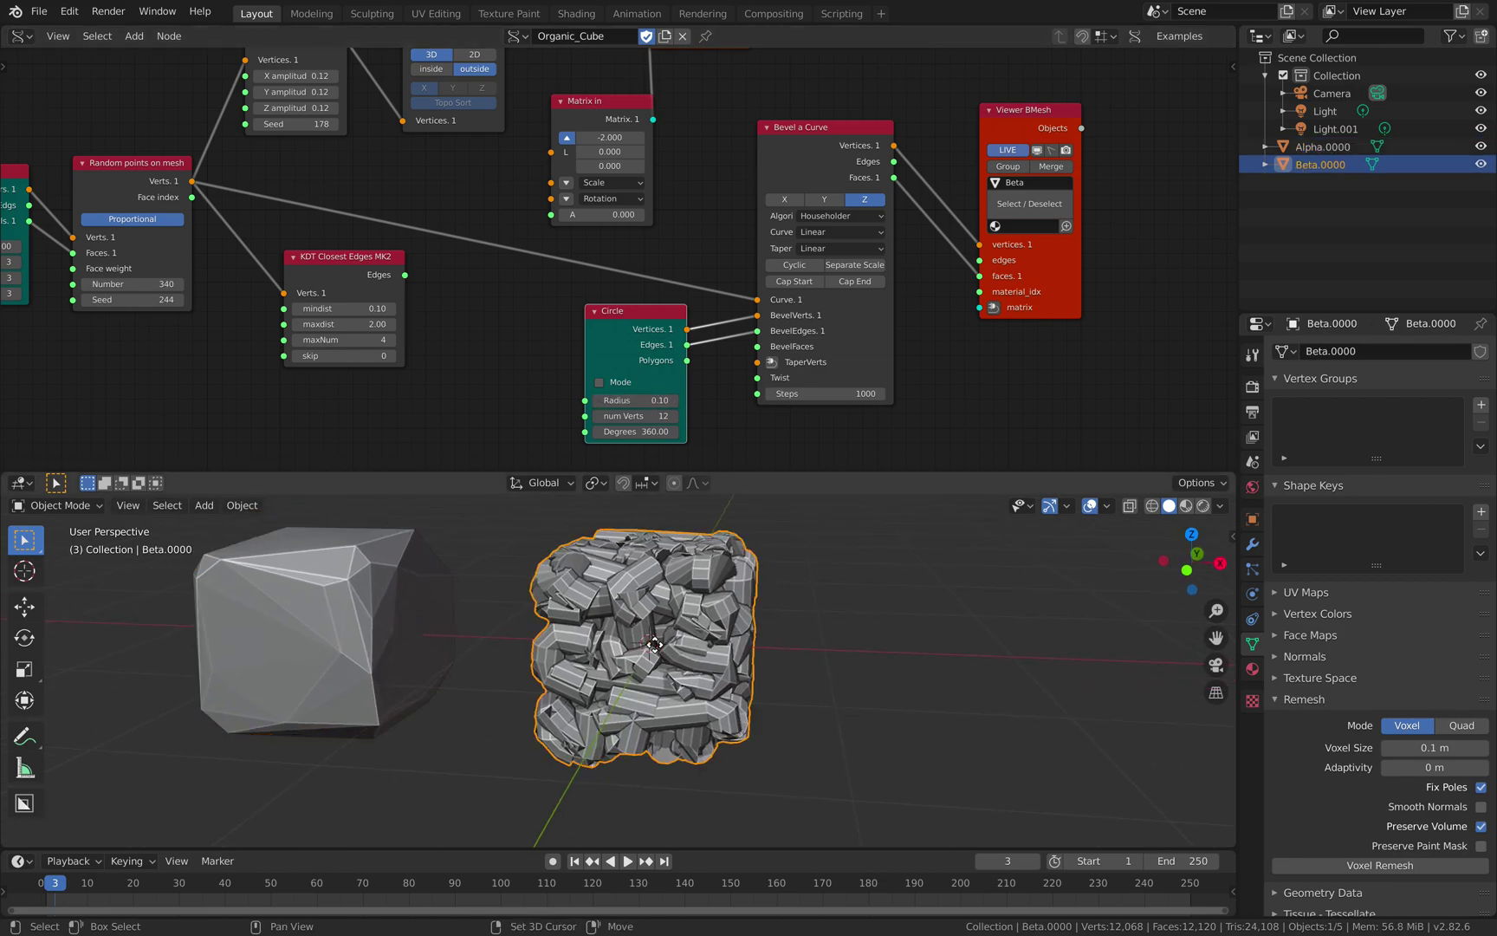
pyautogui.hotkey('shift', 'd')
pyautogui.click(920, 659)
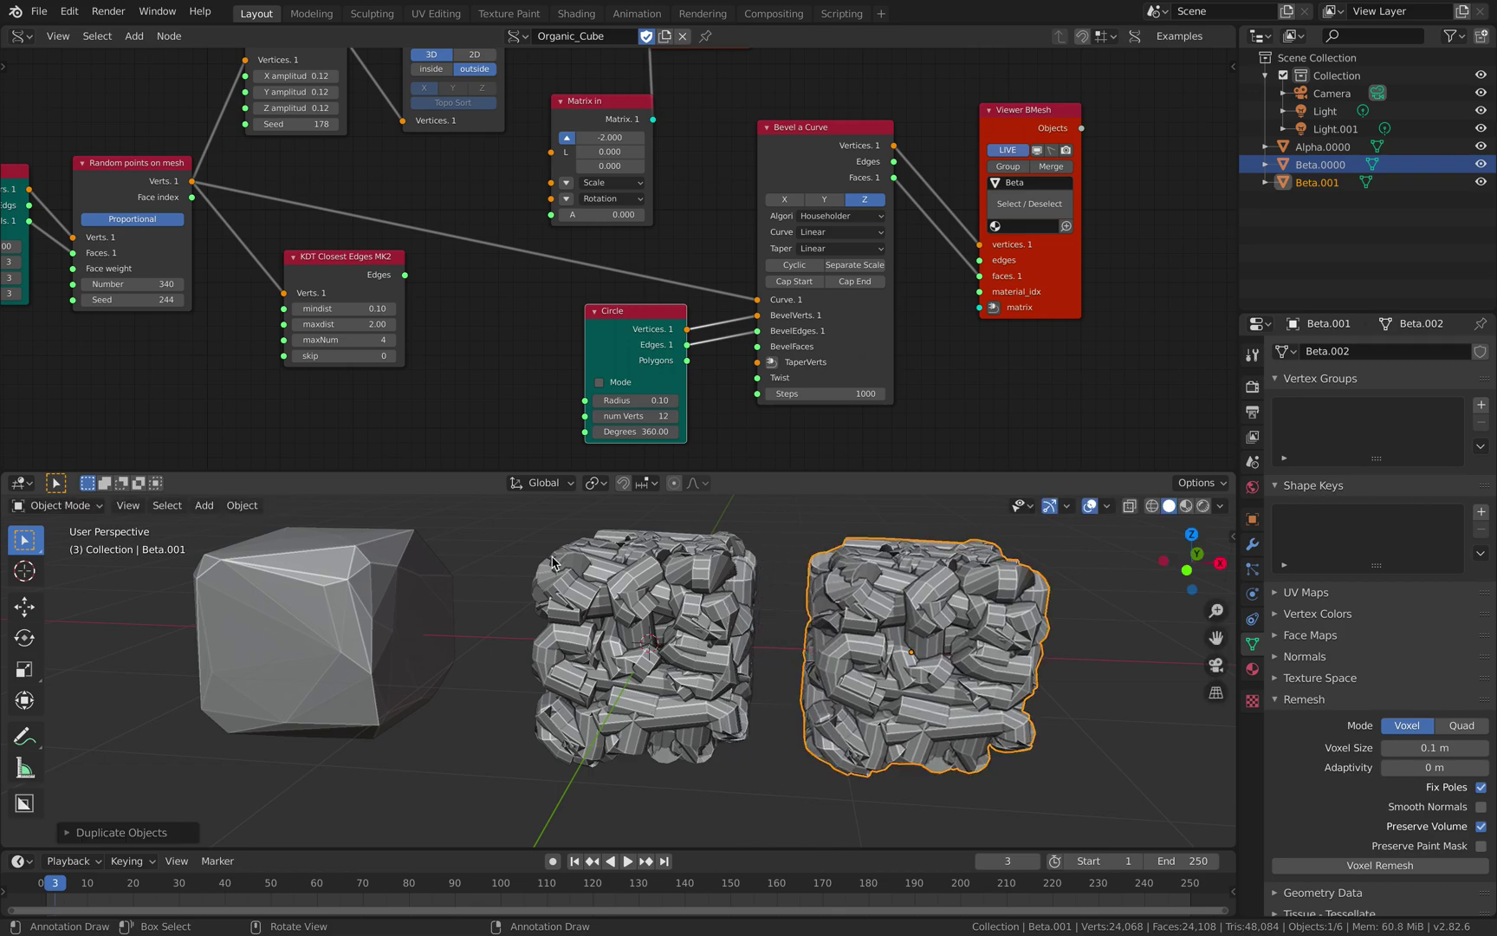
# Try a voxel remesh of the duplicated mesh at a voxel size of 0.1 m, and undo it
pyautogui.moveTo(759, 641); pyautogui.dragTo(760, 642, button='middle')
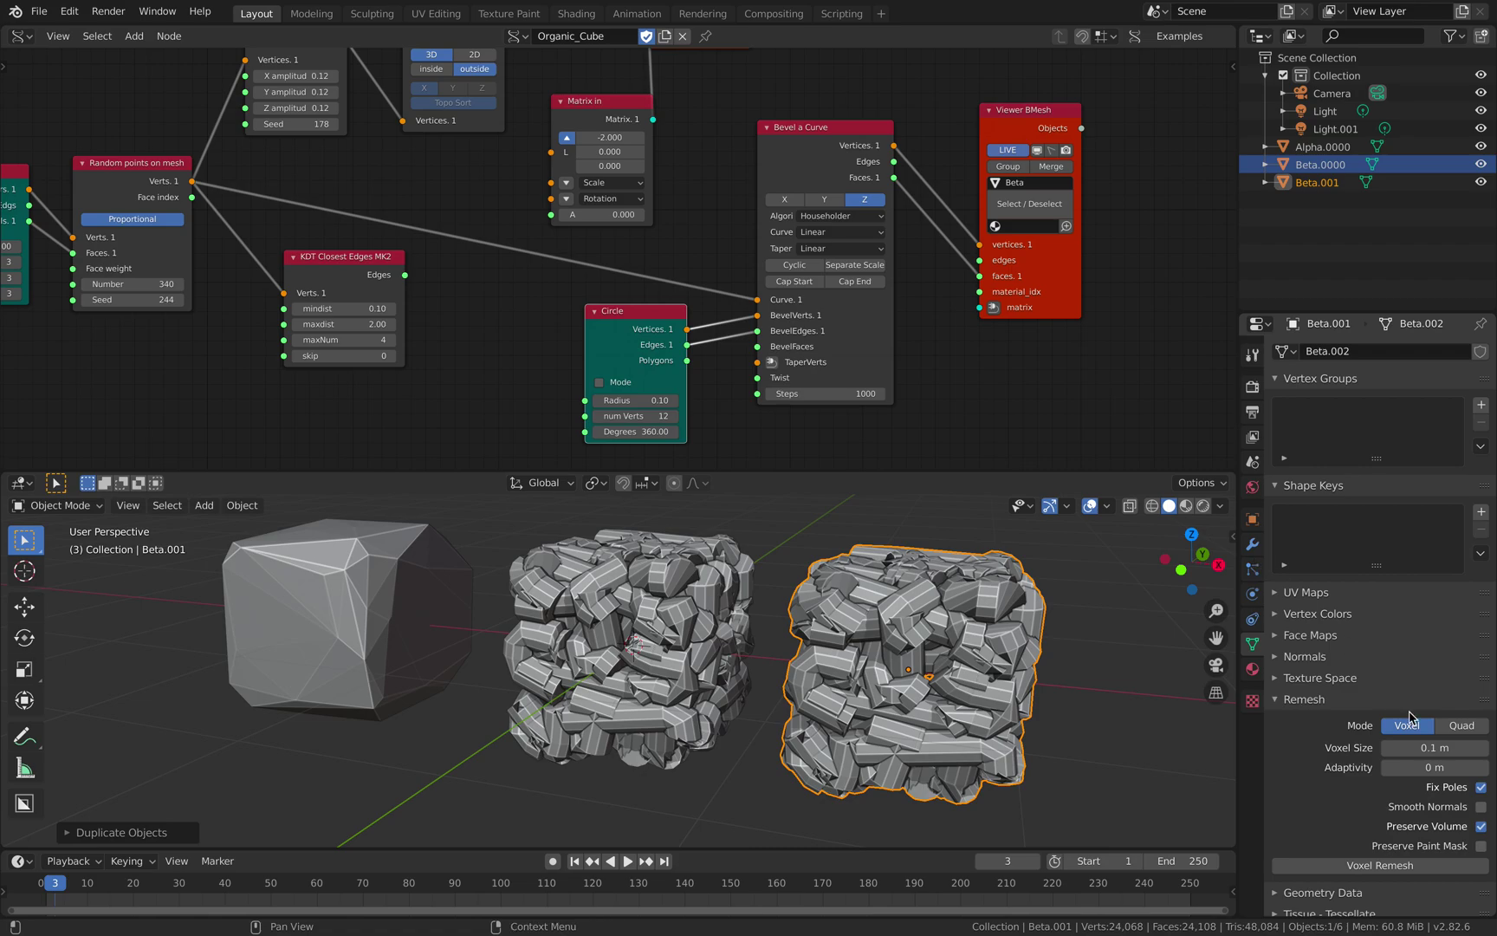
pyautogui.scroll(-1, 1371, 717)
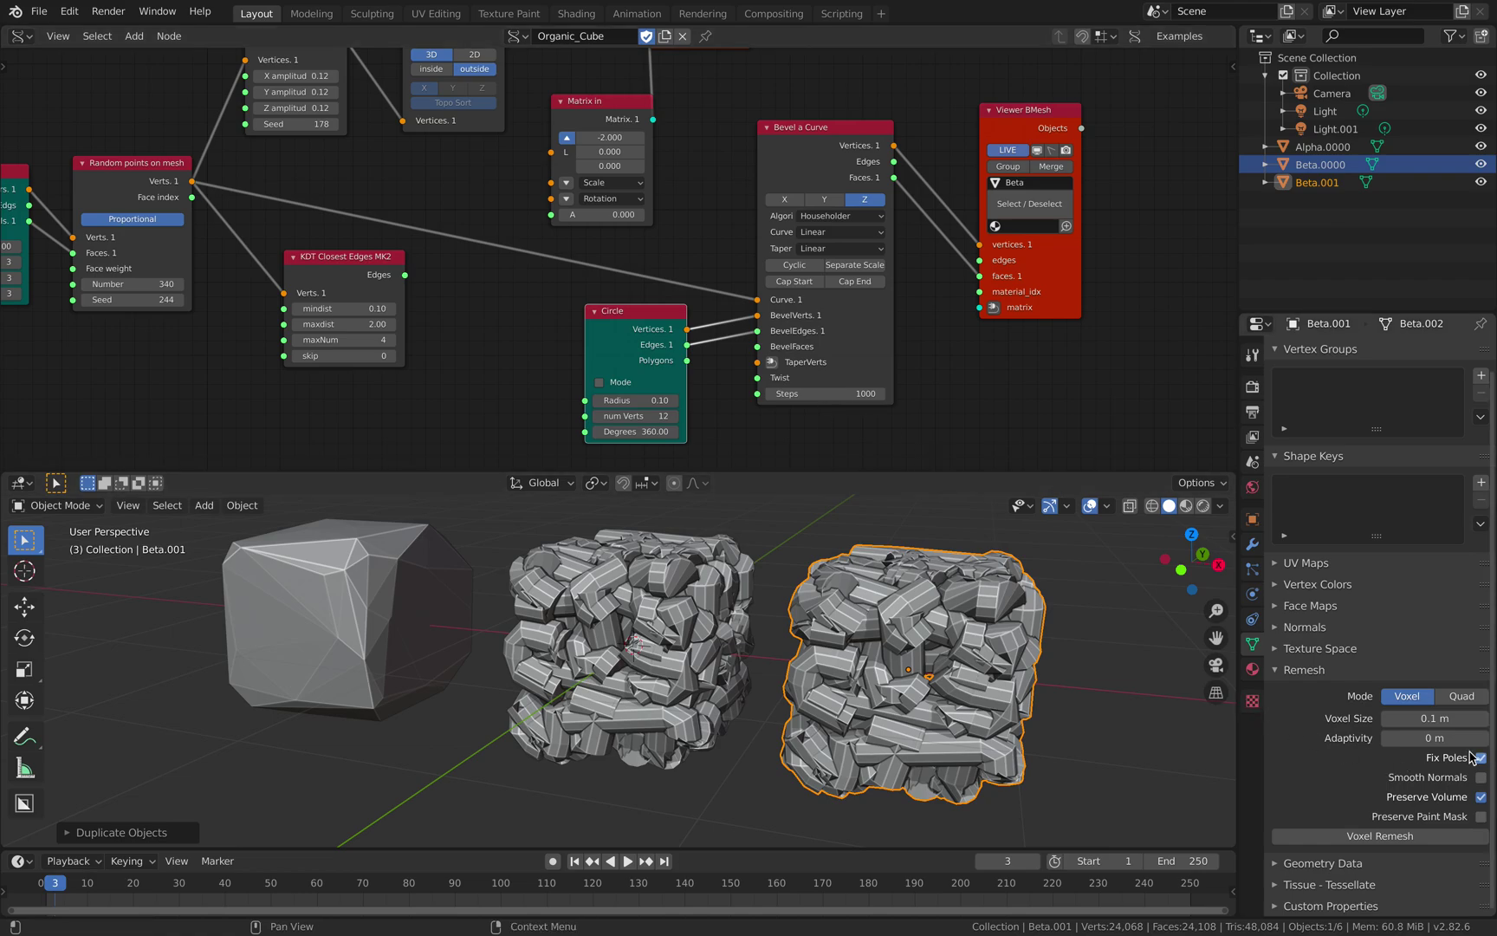
pyautogui.click(1408, 836)
pyautogui.moveTo(964, 675)
pyautogui.mouseDown(button='middle')
pyautogui.moveTo(979, 677)
pyautogui.moveTo(961, 659)
pyautogui.mouseUp(button='middle')
pyautogui.hotkey('ctrl', 'z')
# Set the remesh voxel size to 0.04 m and voxel-remesh the duplicated mesh
pyautogui.click(1420, 719)
pyautogui.write('0.04')
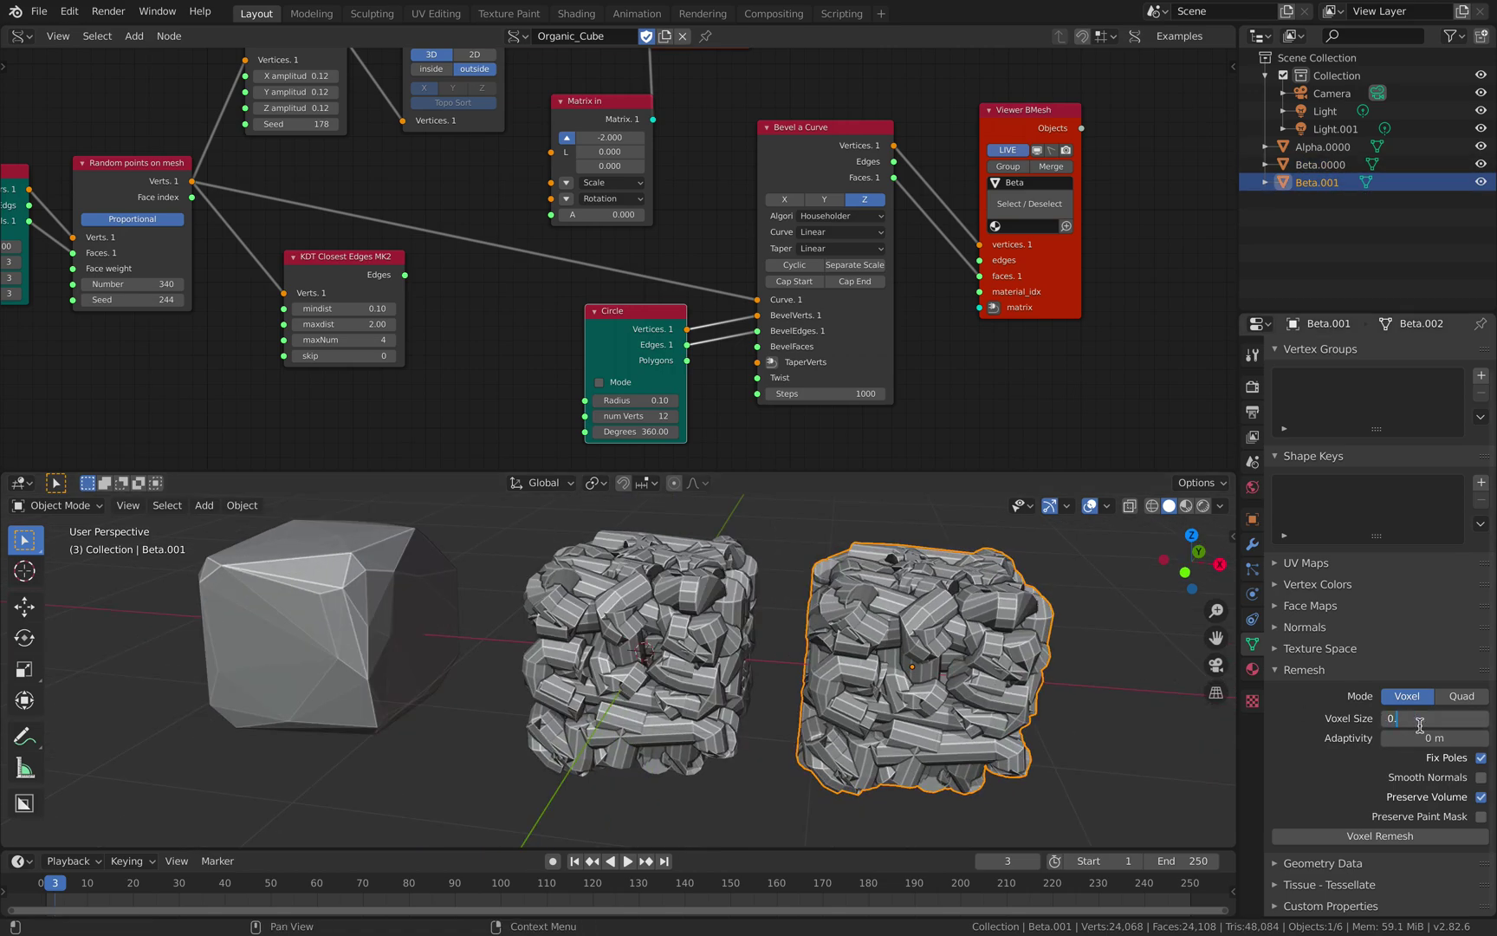
pyautogui.press('Return')
pyautogui.click(1404, 836)
pyautogui.moveTo(1039, 611); pyautogui.dragTo(1052, 613, button='middle')
# Shade the remeshed copy smooth and save the file
pyautogui.rightClick(1005, 652)
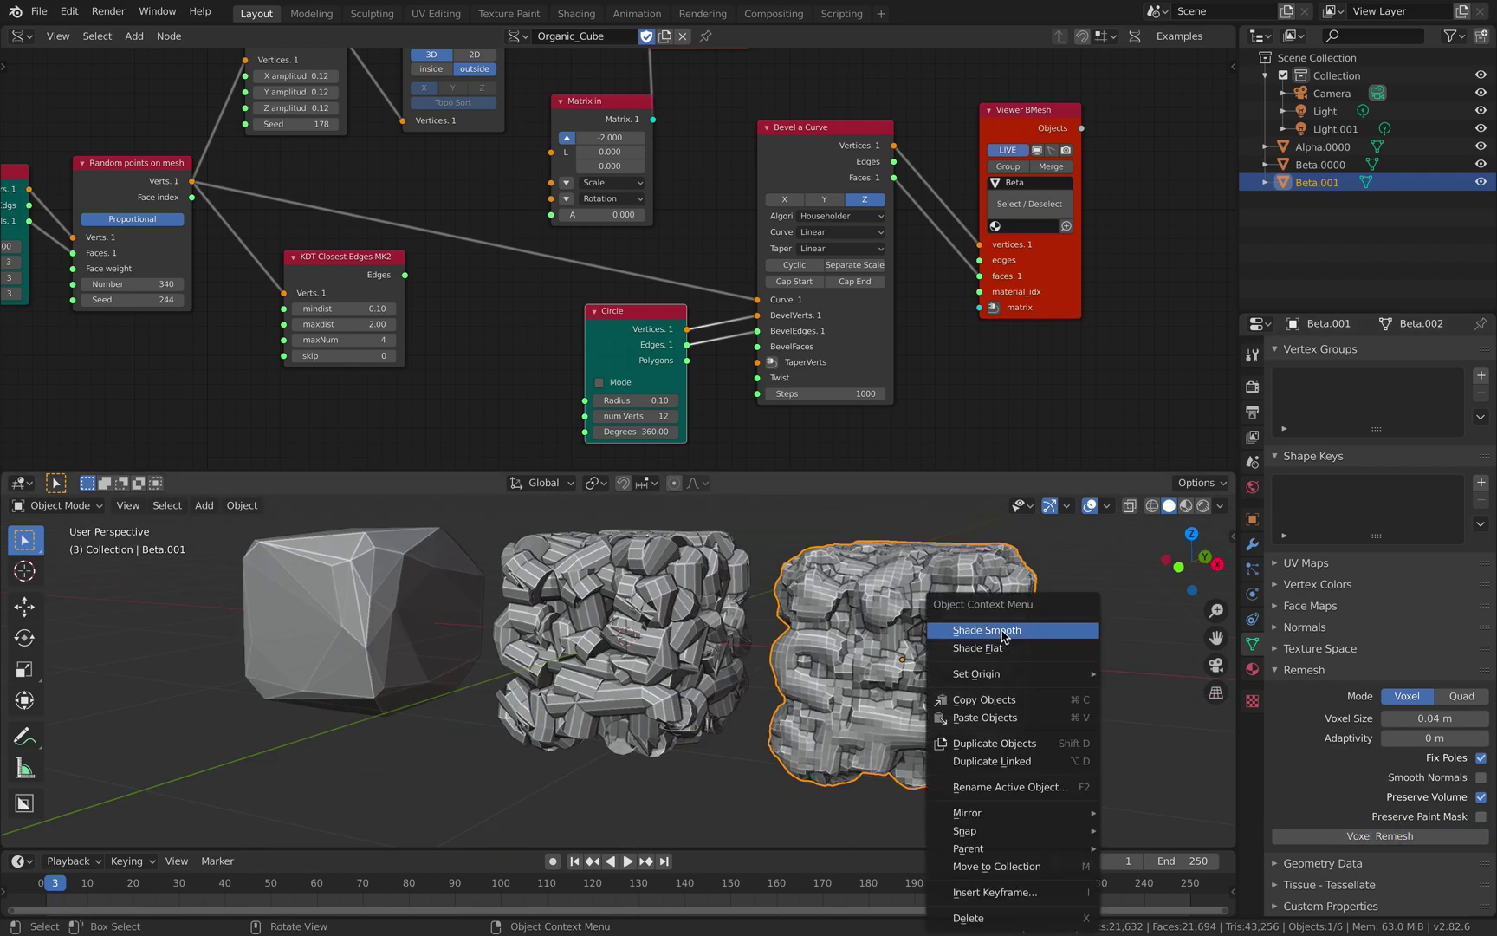
pyautogui.click(1003, 629)
pyautogui.moveTo(898, 625); pyautogui.dragTo(1075, 589, button='middle')
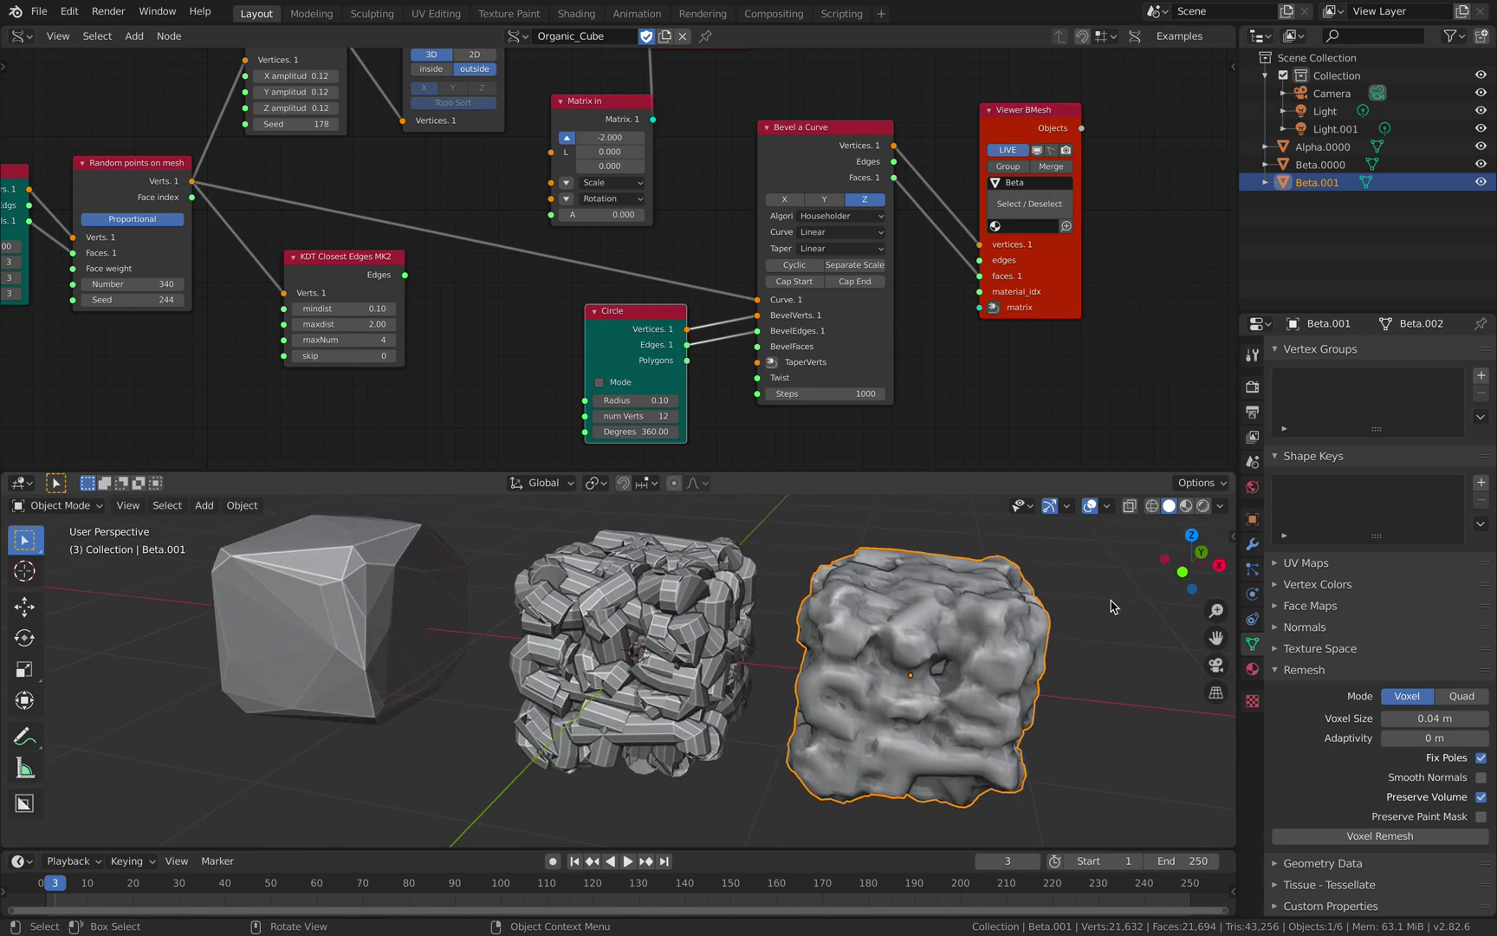
pyautogui.click(1303, 565)
pyautogui.moveTo(1017, 644); pyautogui.dragTo(932, 620, button='middle')
pyautogui.moveTo(812, 713)
pyautogui.mouseDown(button='middle')
pyautogui.moveTo(829, 693)
pyautogui.moveTo(797, 693)
pyautogui.moveTo(829, 697)
pyautogui.mouseUp(button='middle')
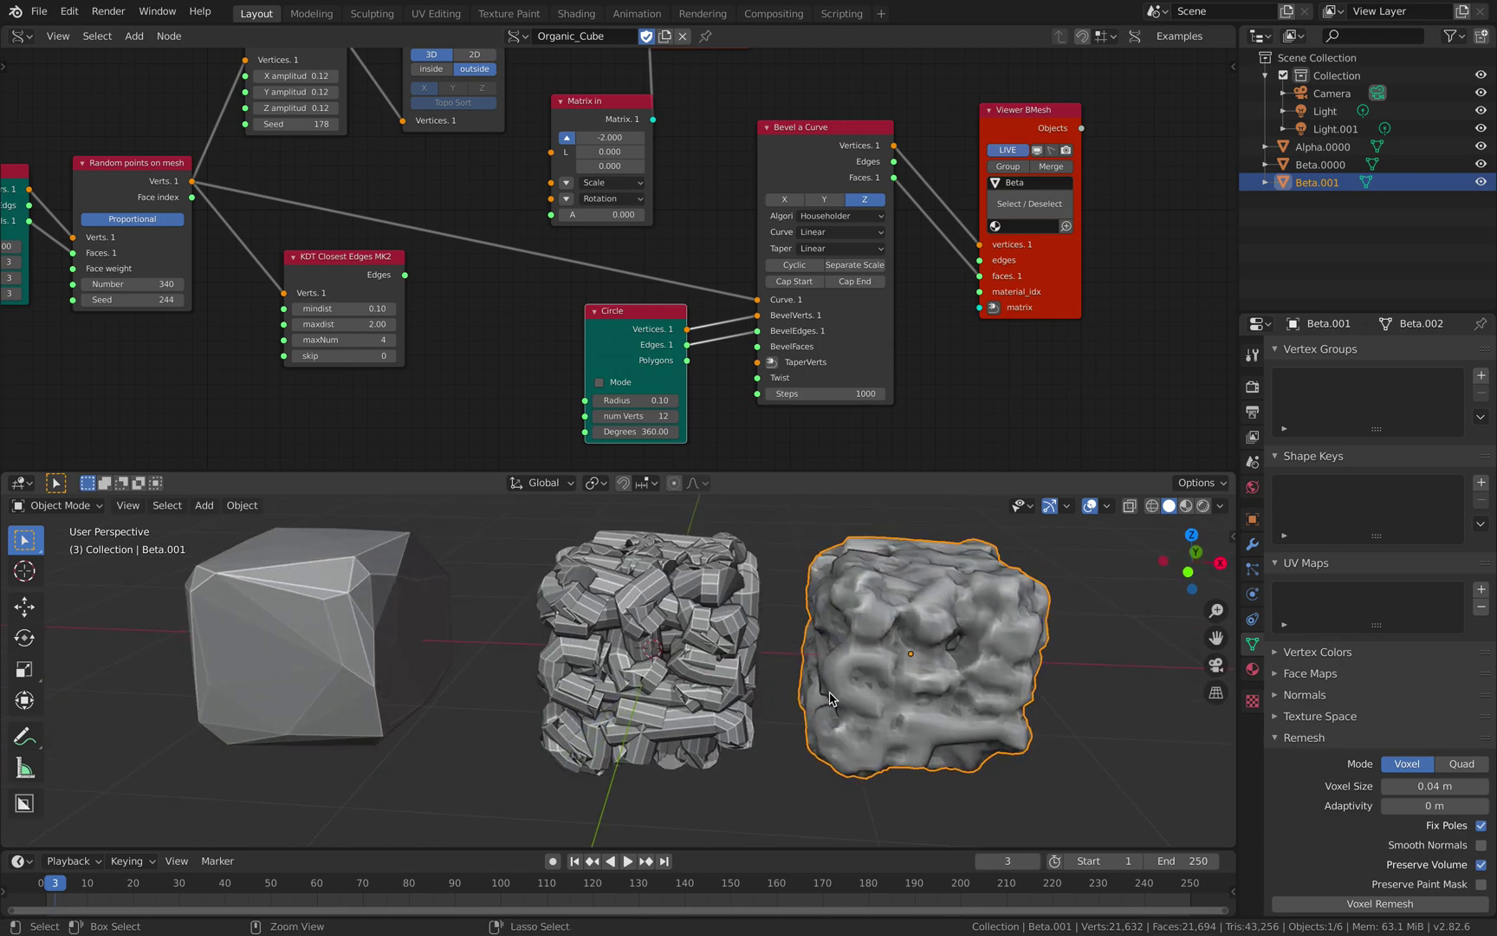
pyautogui.hotkey('ctrl', 's')
# Move the smoothed copy to the far side of the Alpha hull and select the original Beta mesh
pyautogui.moveTo(892, 643); pyautogui.dragTo(895, 642, button='middle')
pyautogui.press('g')
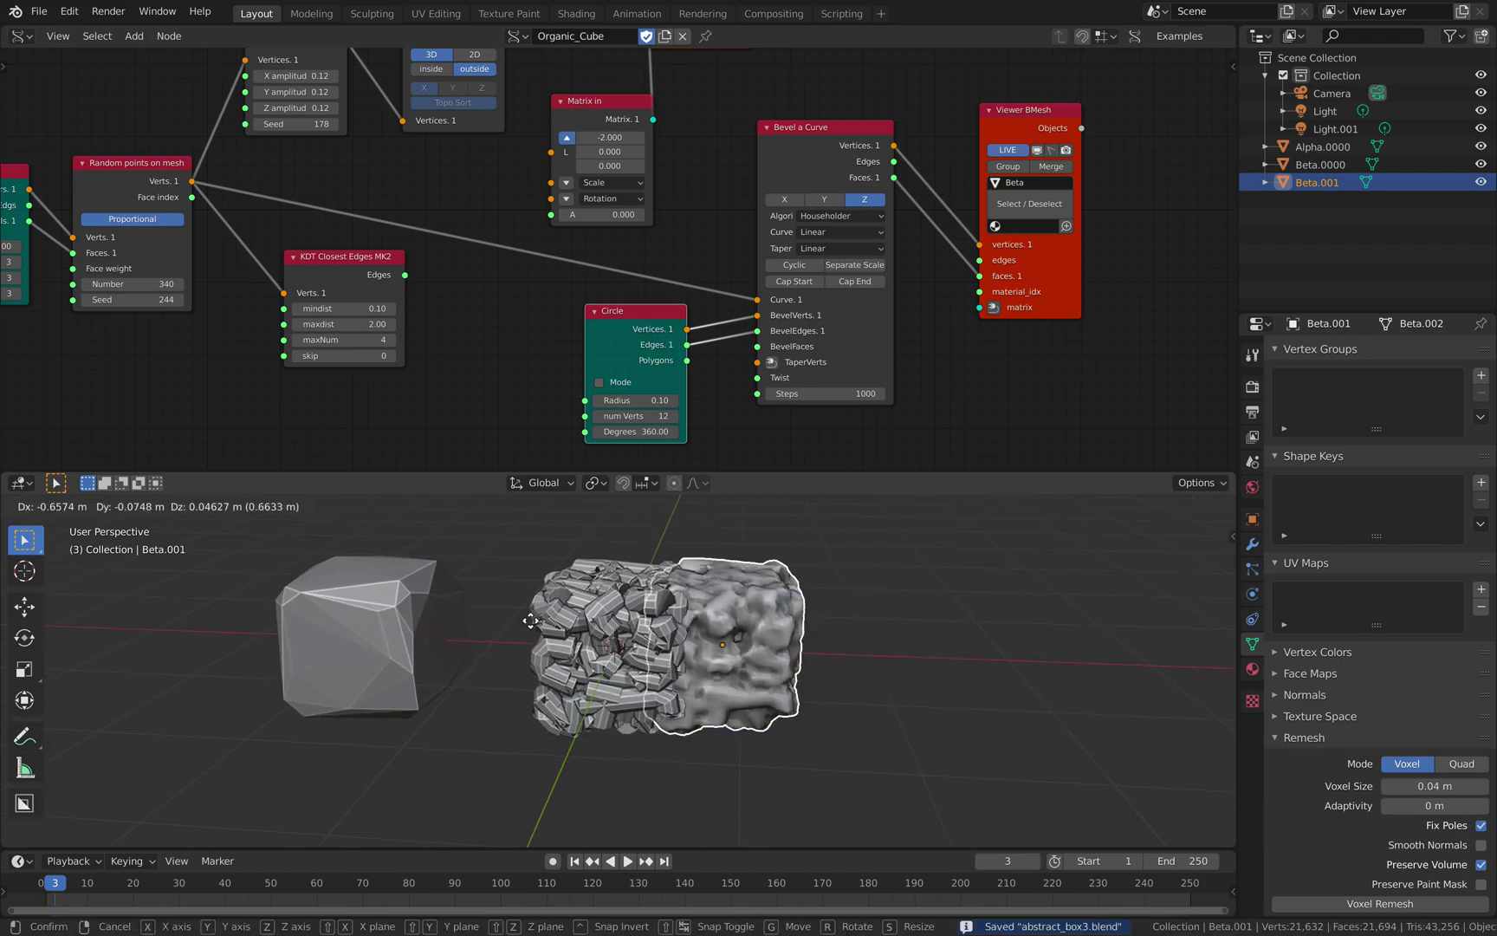
pyautogui.click(281, 611)
pyautogui.click(581, 641)
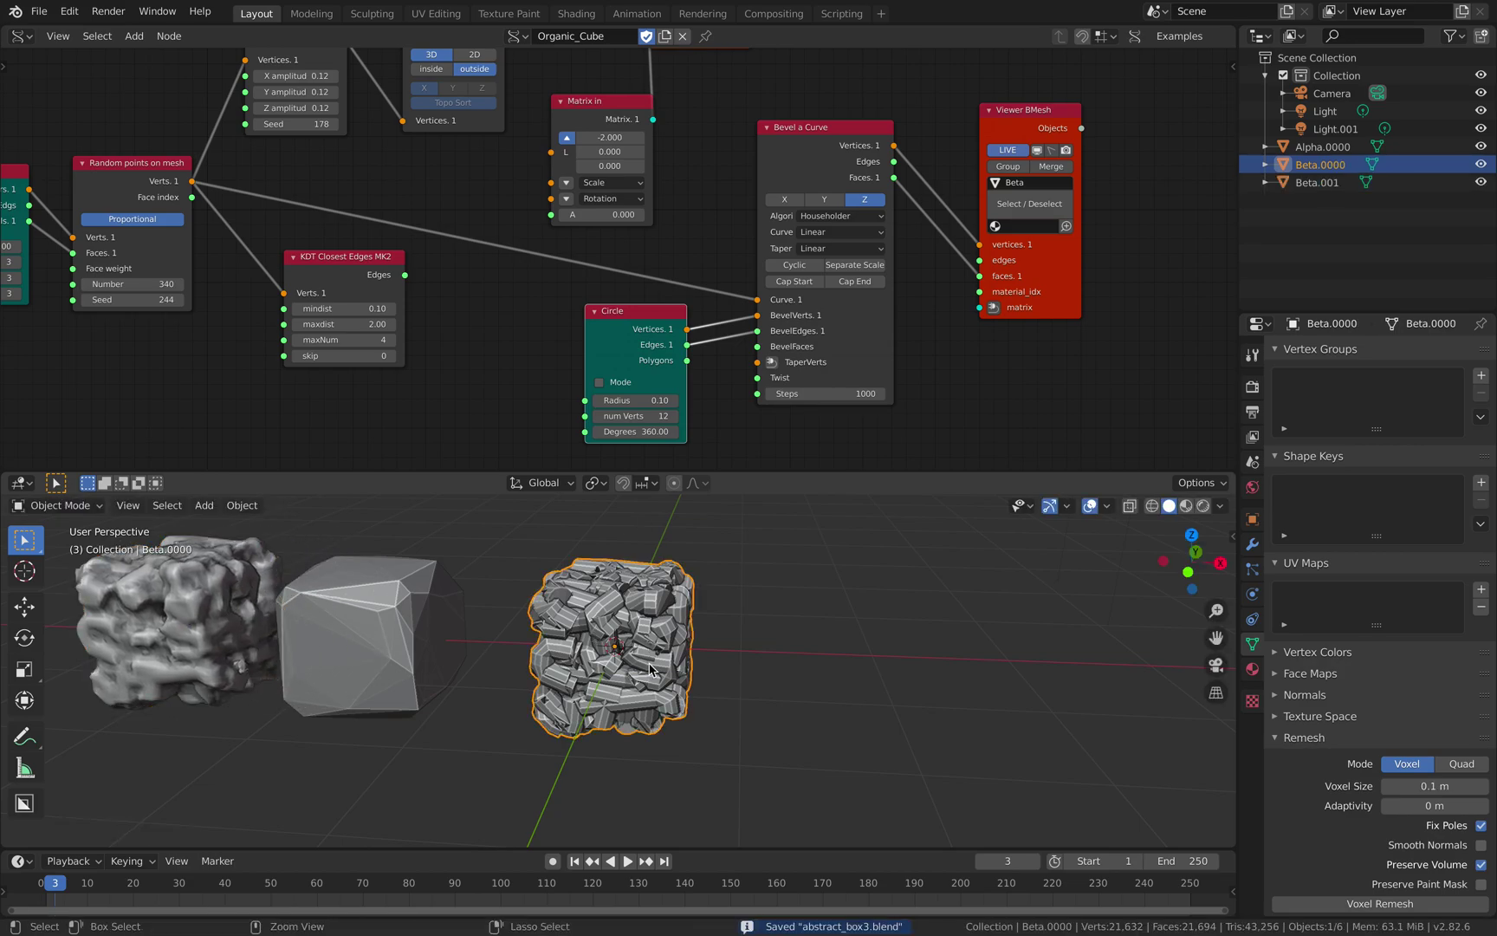
# Split the node editor vertically, switch the new area to Sorcar, and create a new node tree there
pyautogui.moveTo(1234, 28); pyautogui.dragTo(652, 33)
pyautogui.click(678, 36)
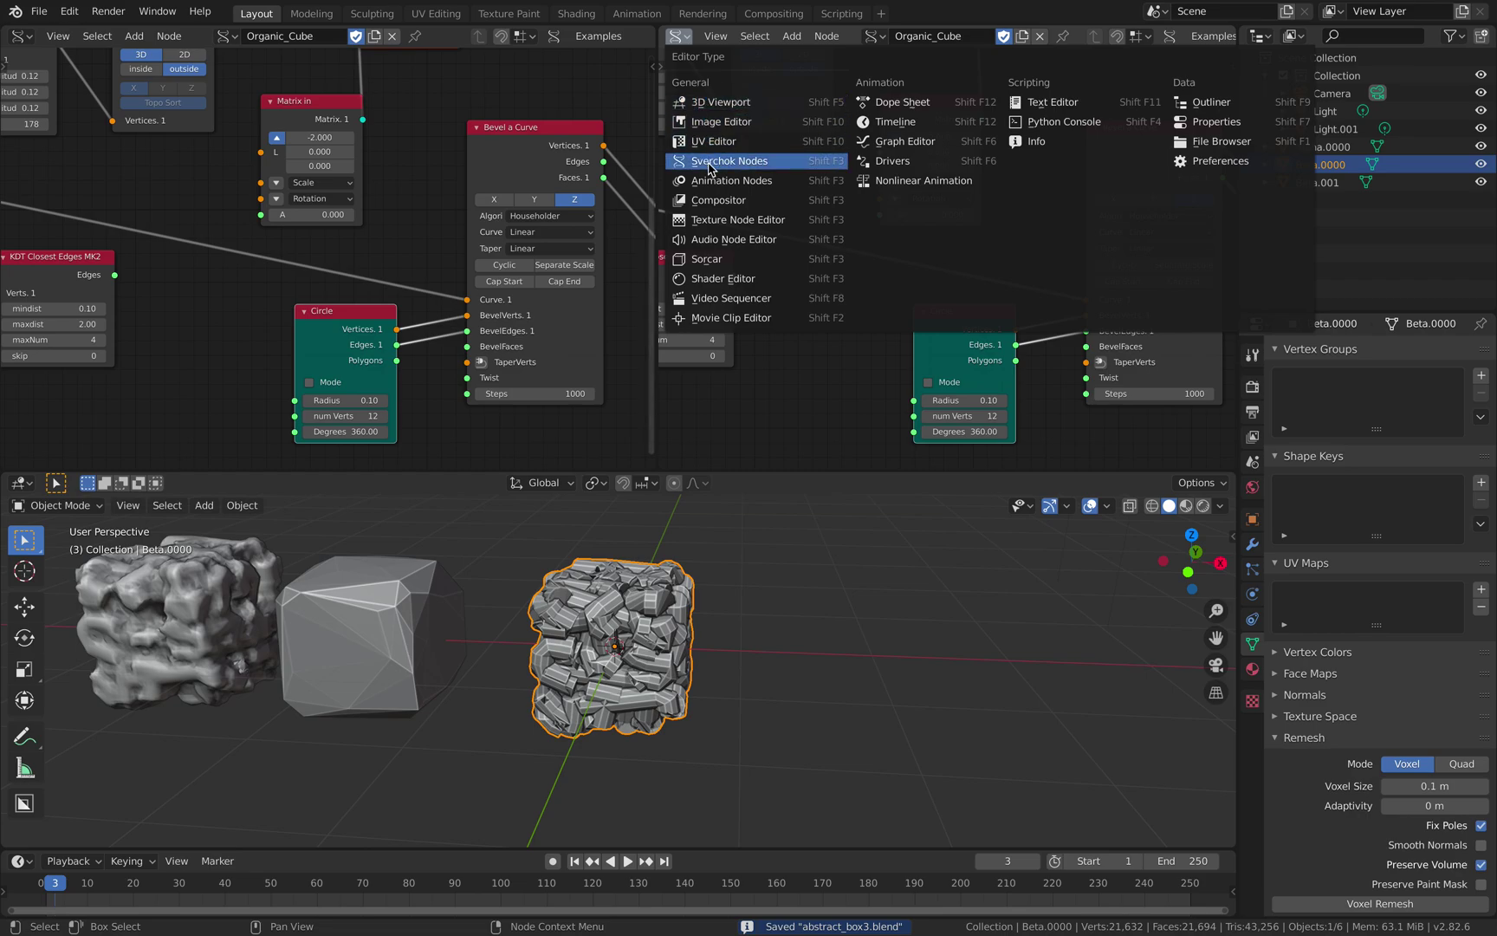
pyautogui.click(707, 258)
pyautogui.click(950, 35)
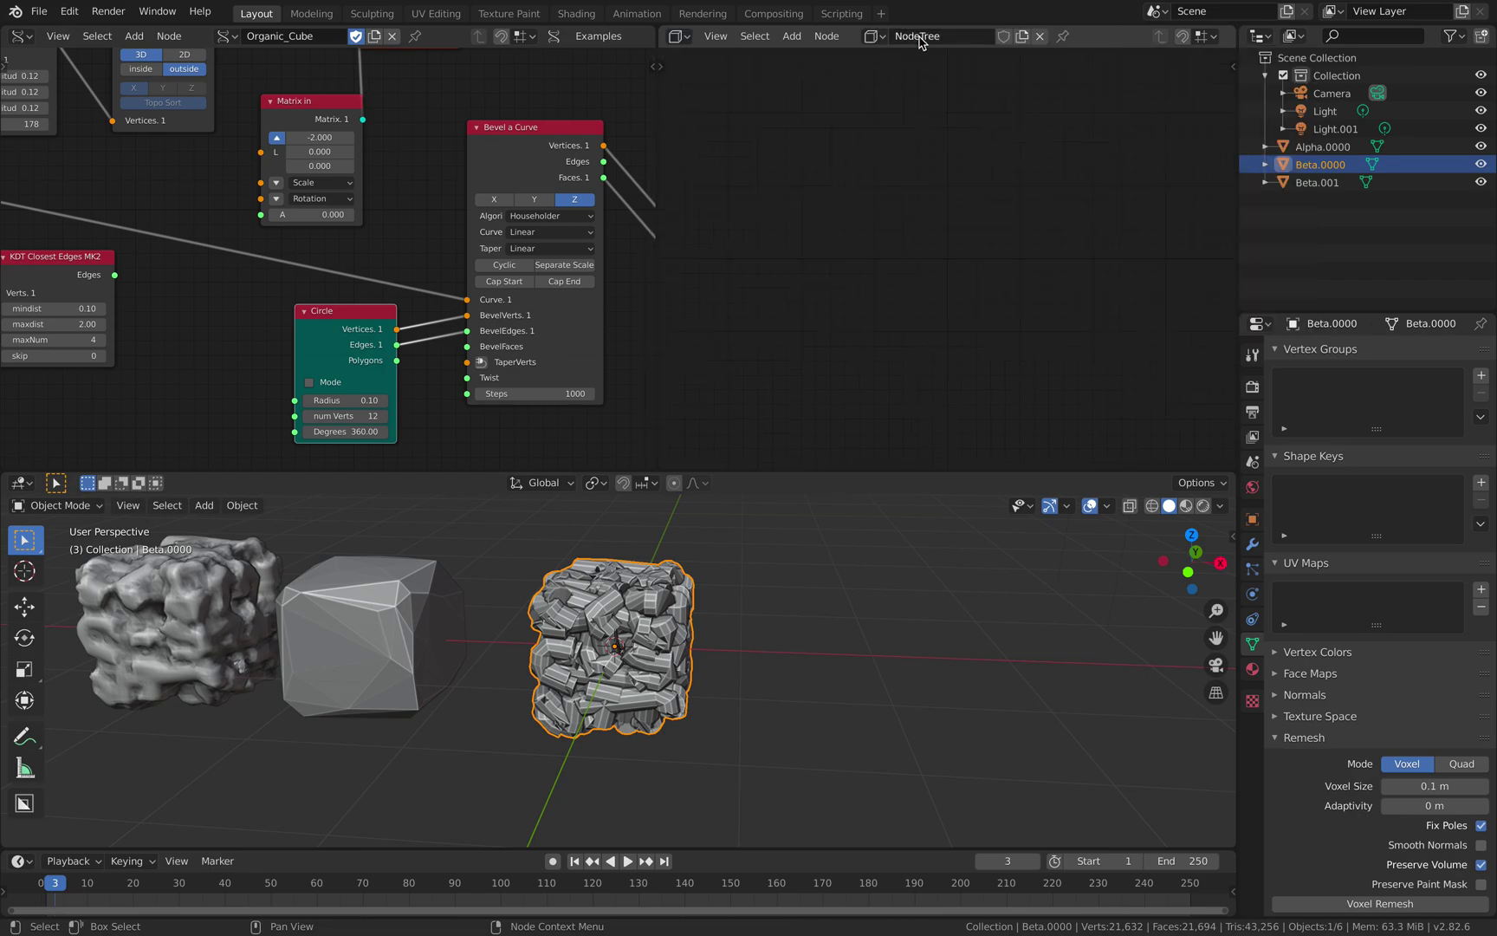
pyautogui.hotkey('shift', 'a')
pyautogui.click(815, 174)
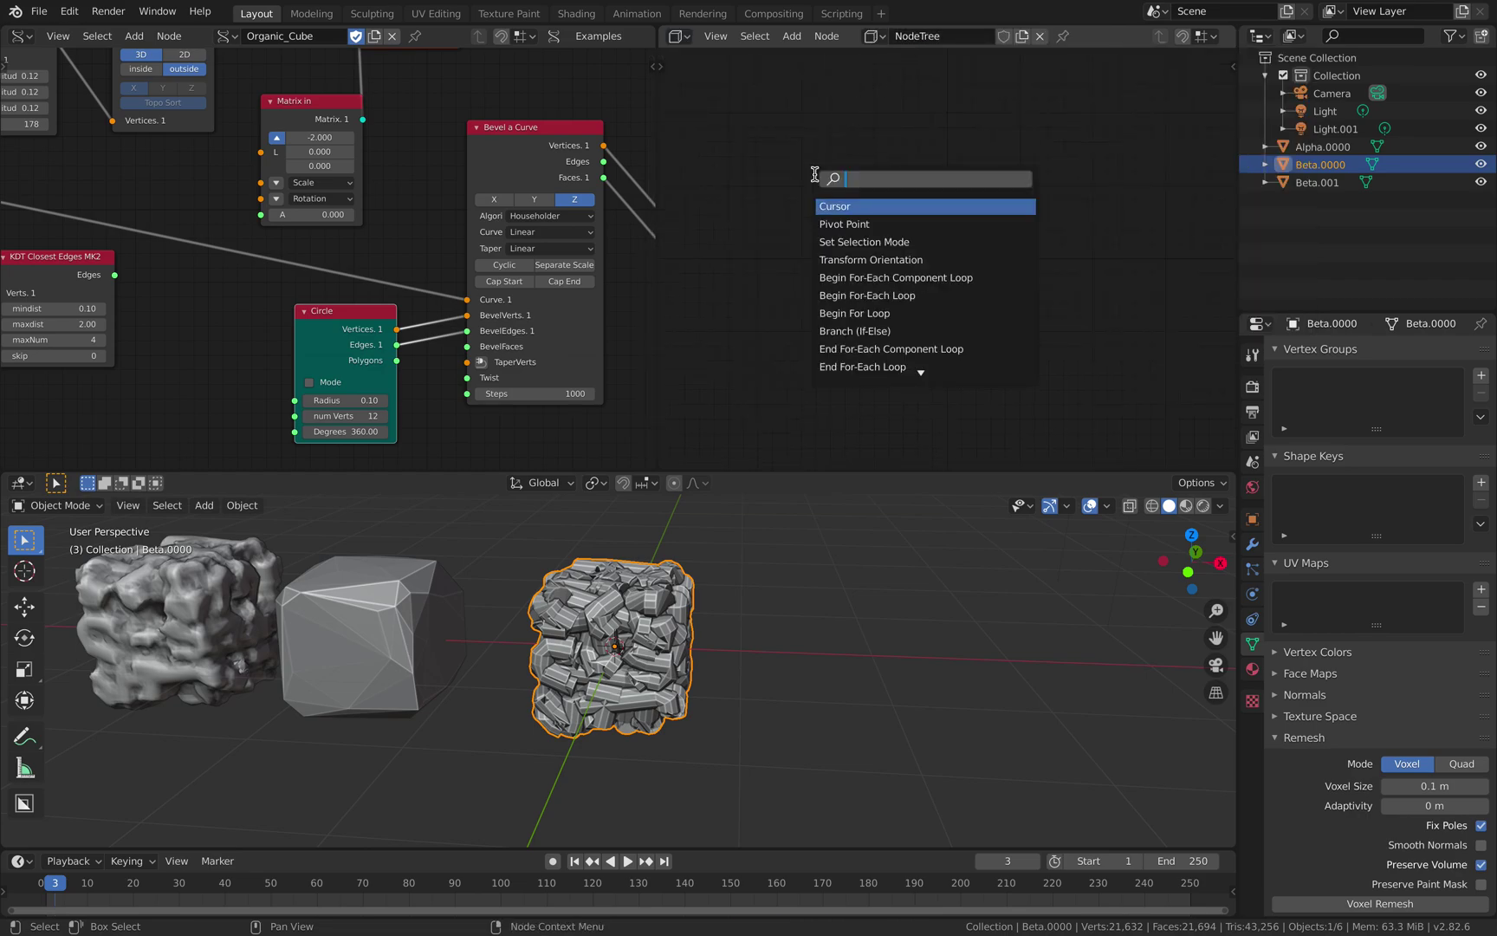
pyautogui.write('object')
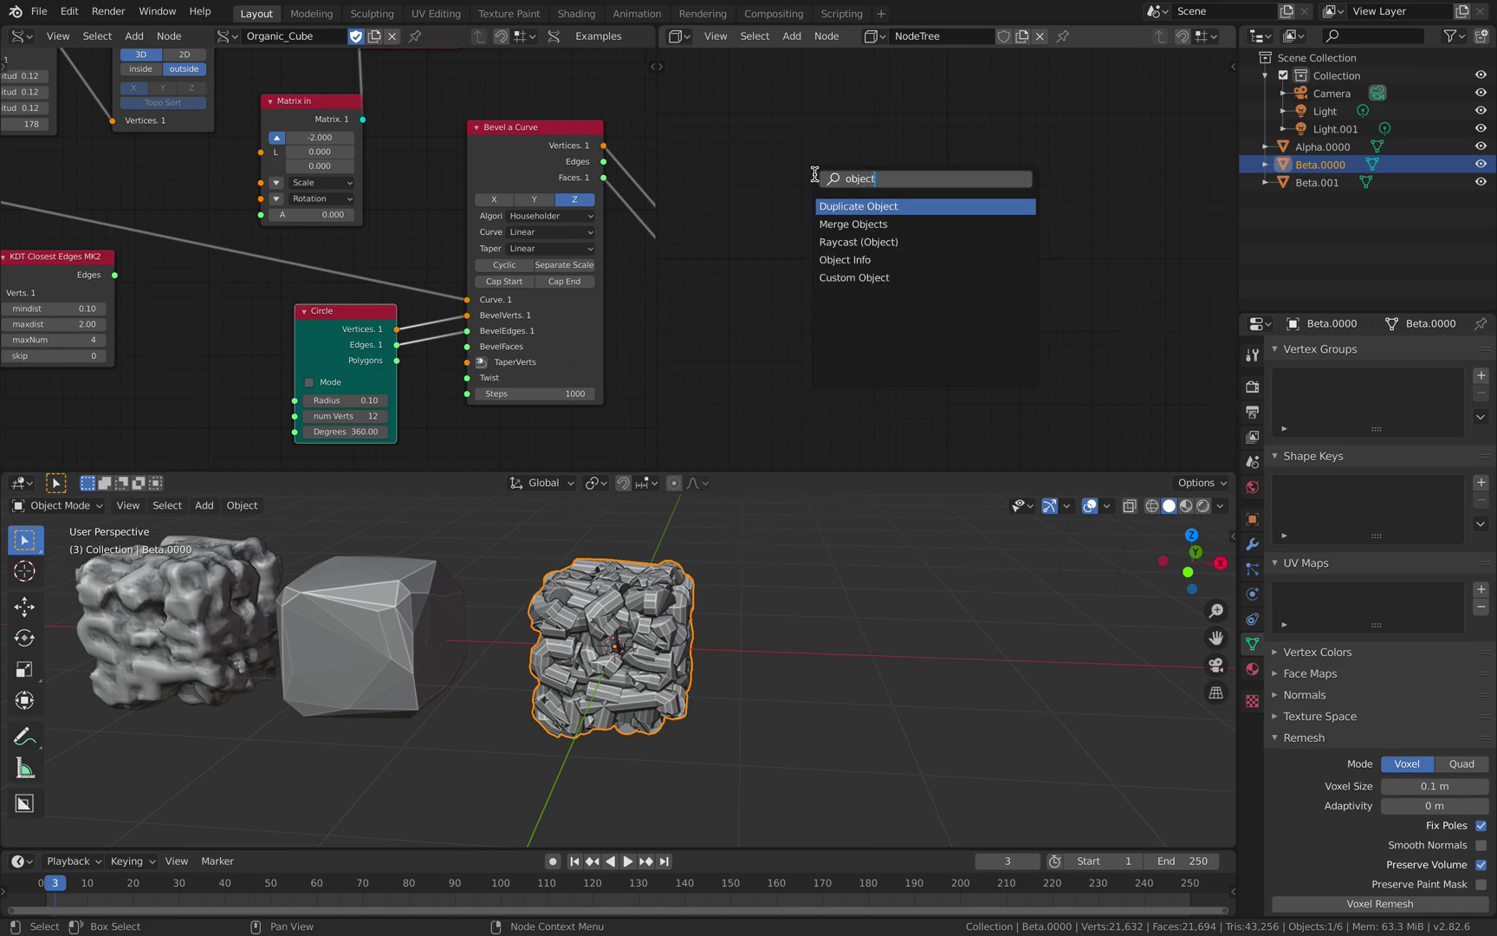
pyautogui.click(837, 264)
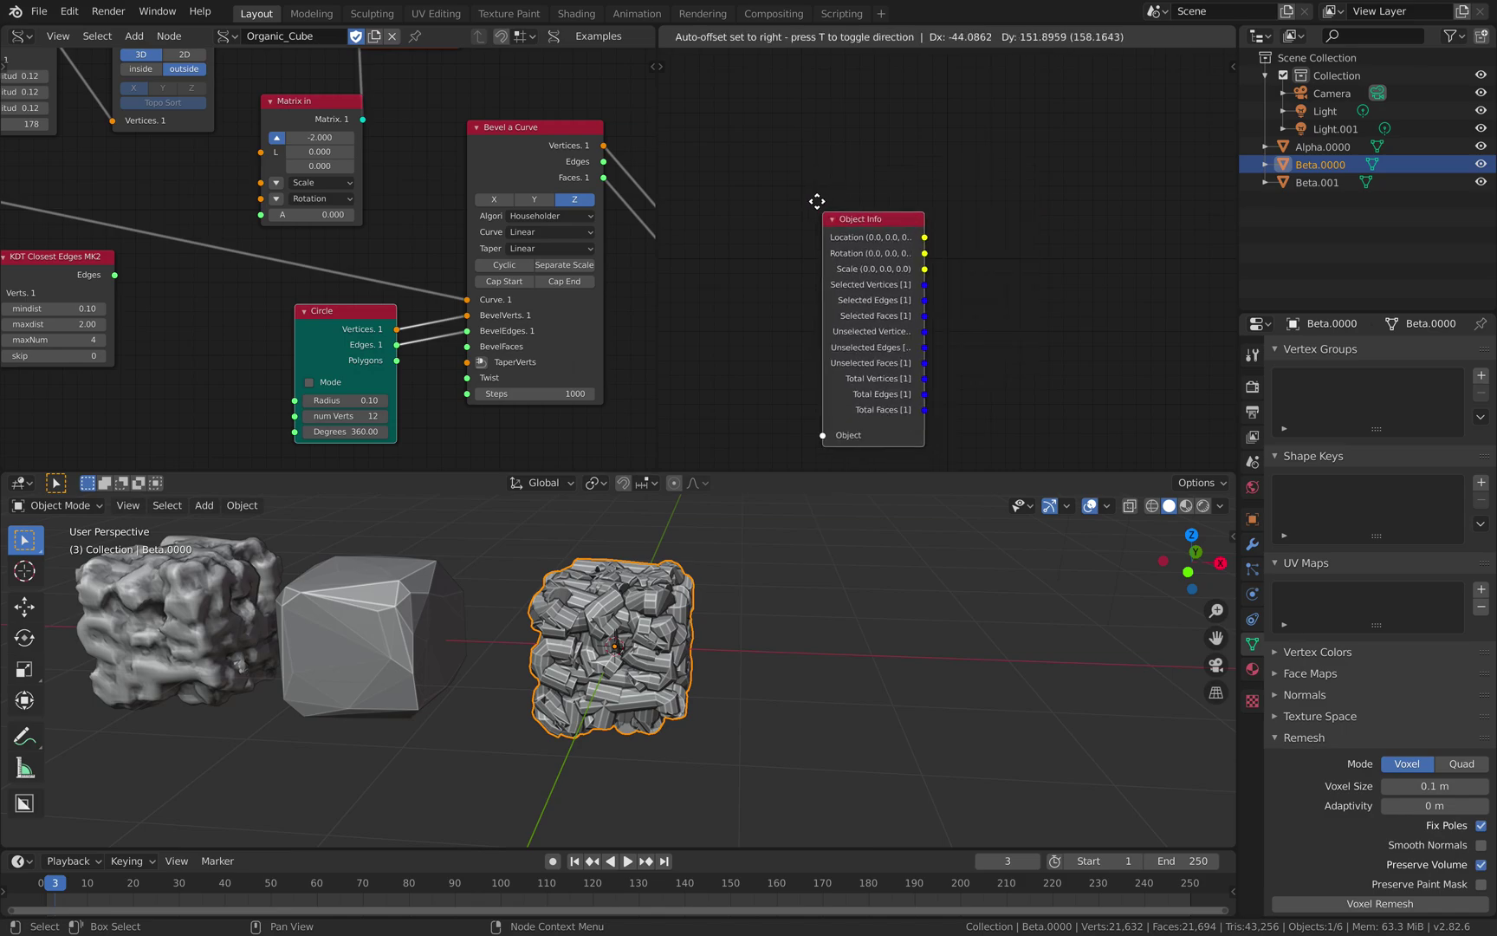
pyautogui.rightClick(816, 201)
# Add a Custom Object node to the Sorcar tree
pyautogui.hotkey('shift', 'a')
pyautogui.click(820, 201)
pyautogui.write('cus')
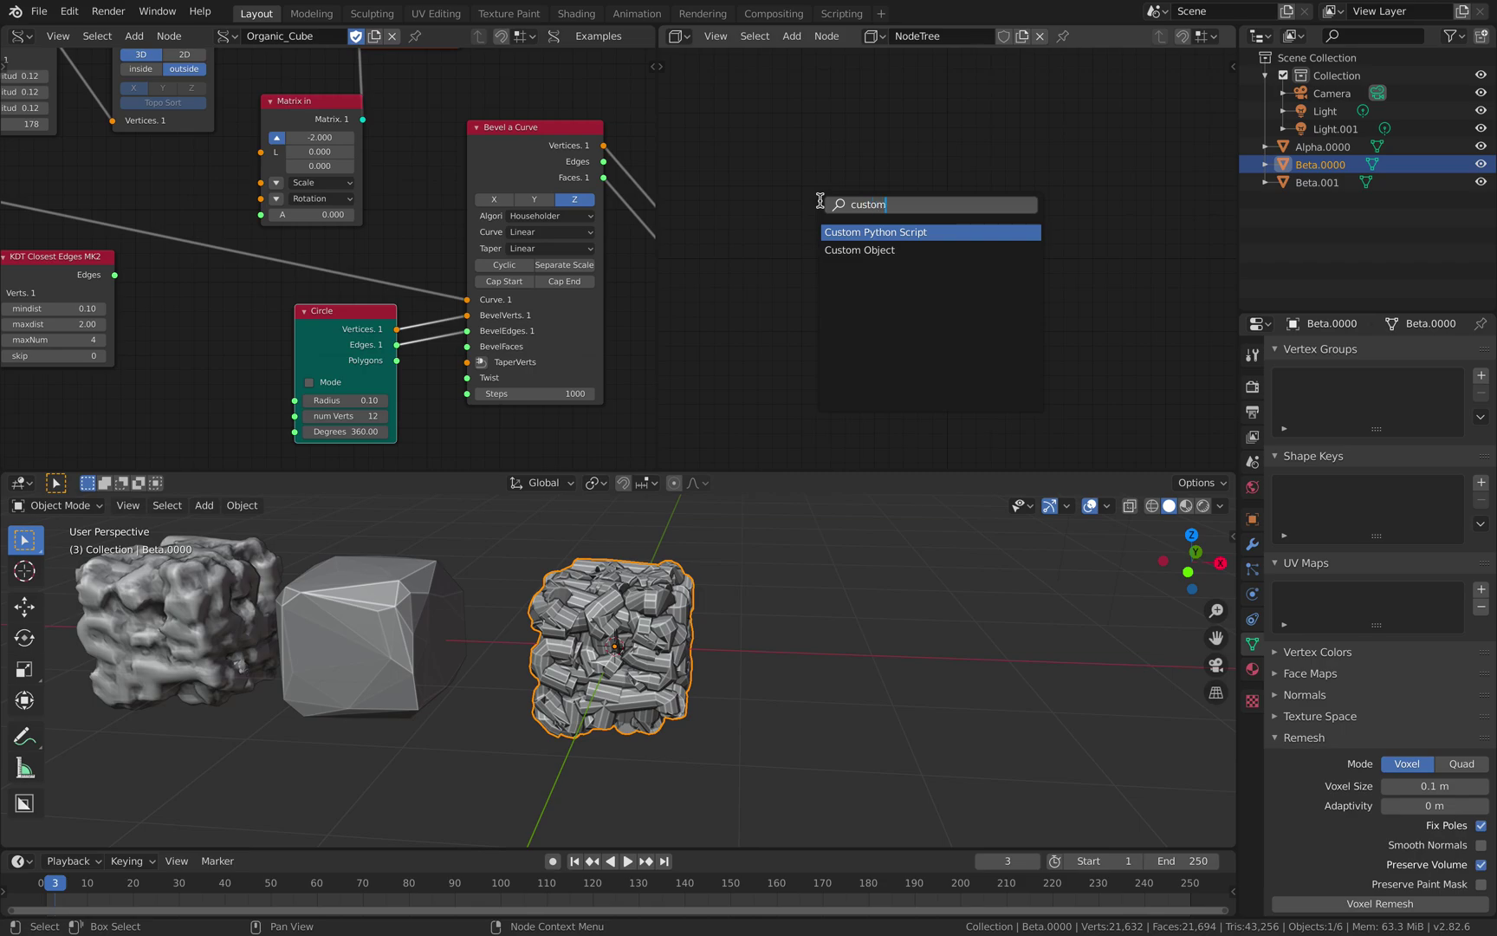
pyautogui.write('tom')
pyautogui.press('Down')
pyautogui.press('Return')
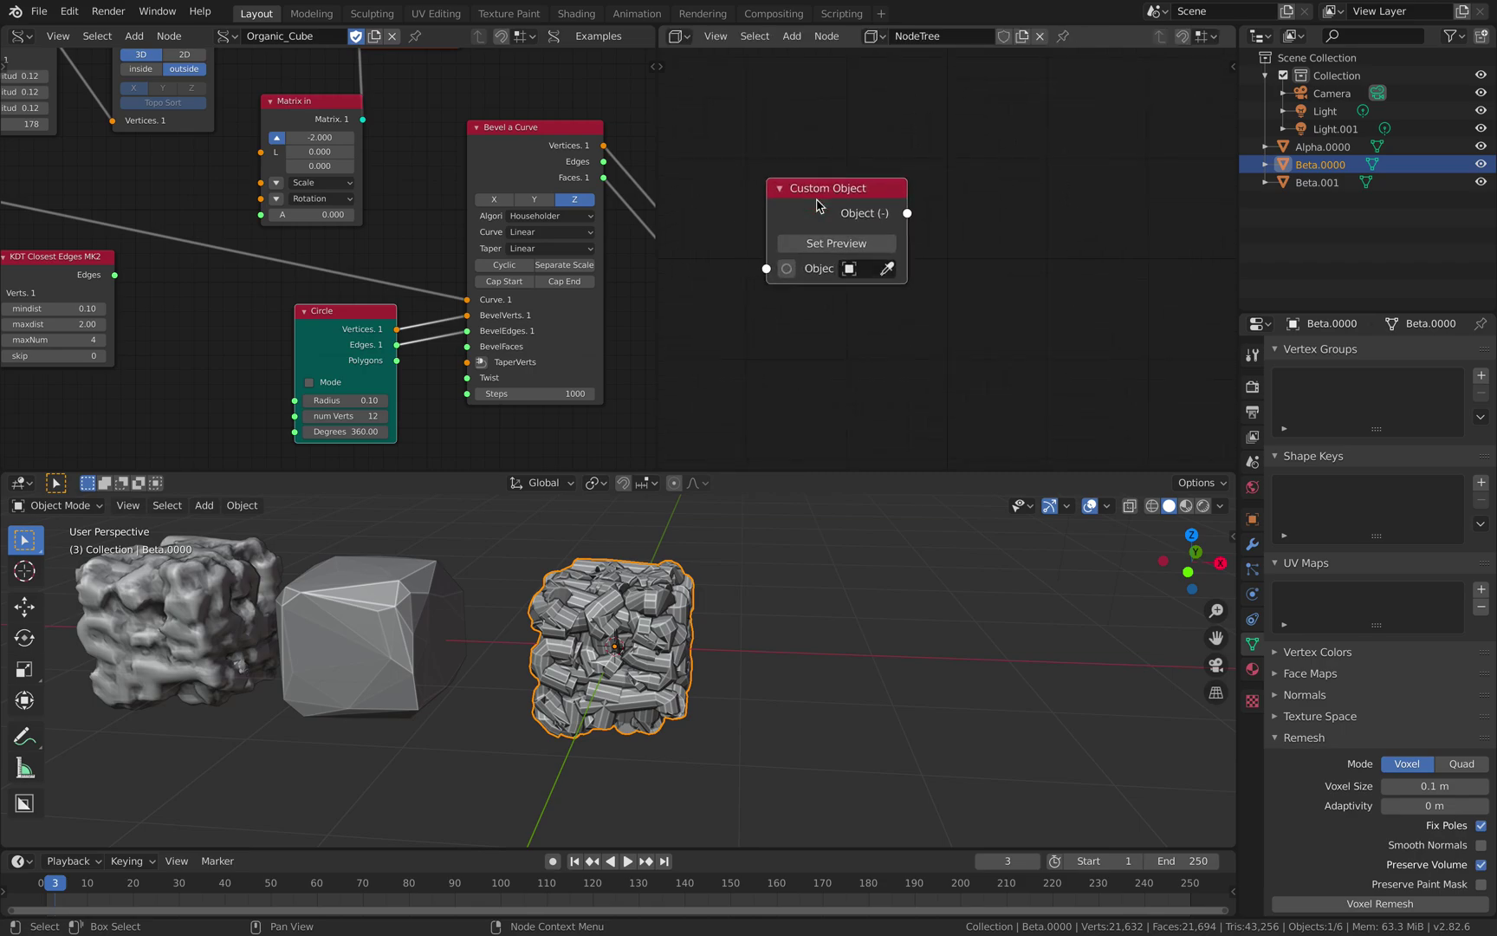
# Assign the original Beta mesh from the viewport as the Custom Object node's object
pyautogui.click(858, 270)
pyautogui.click(886, 269)
pyautogui.click(667, 568)
# Add a Voxel Remesh node fed by the Custom Object node's output and preview its result
pyautogui.hotkey('shift', 'a')
pyautogui.click(997, 254)
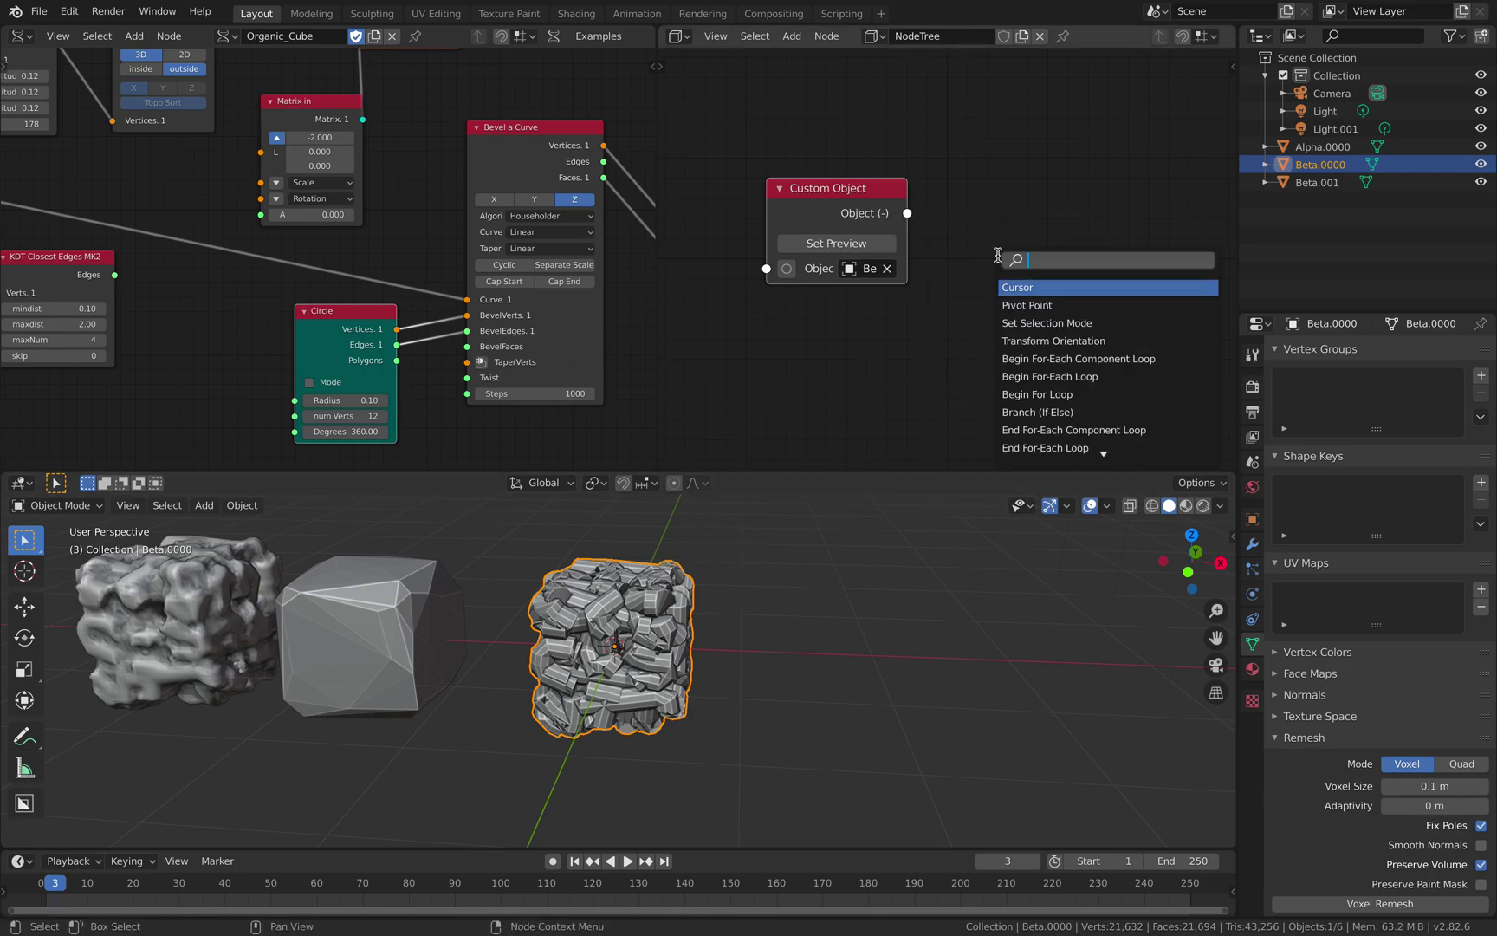
pyautogui.write('voxel')
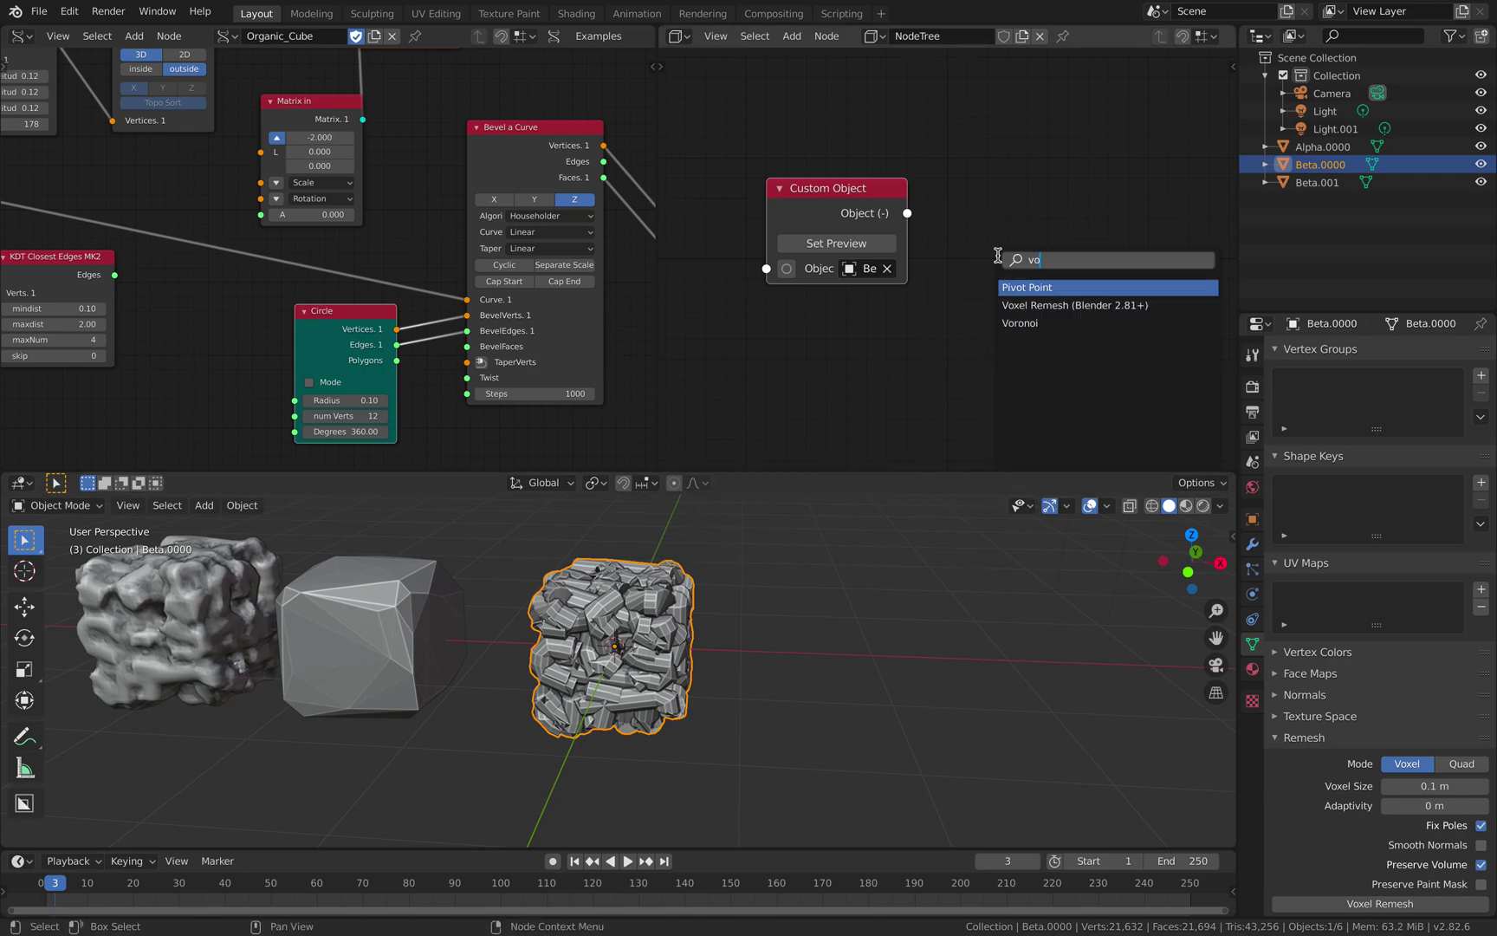
pyautogui.press('Return')
pyautogui.click(996, 195)
pyautogui.moveTo(907, 213); pyautogui.dragTo(997, 260)
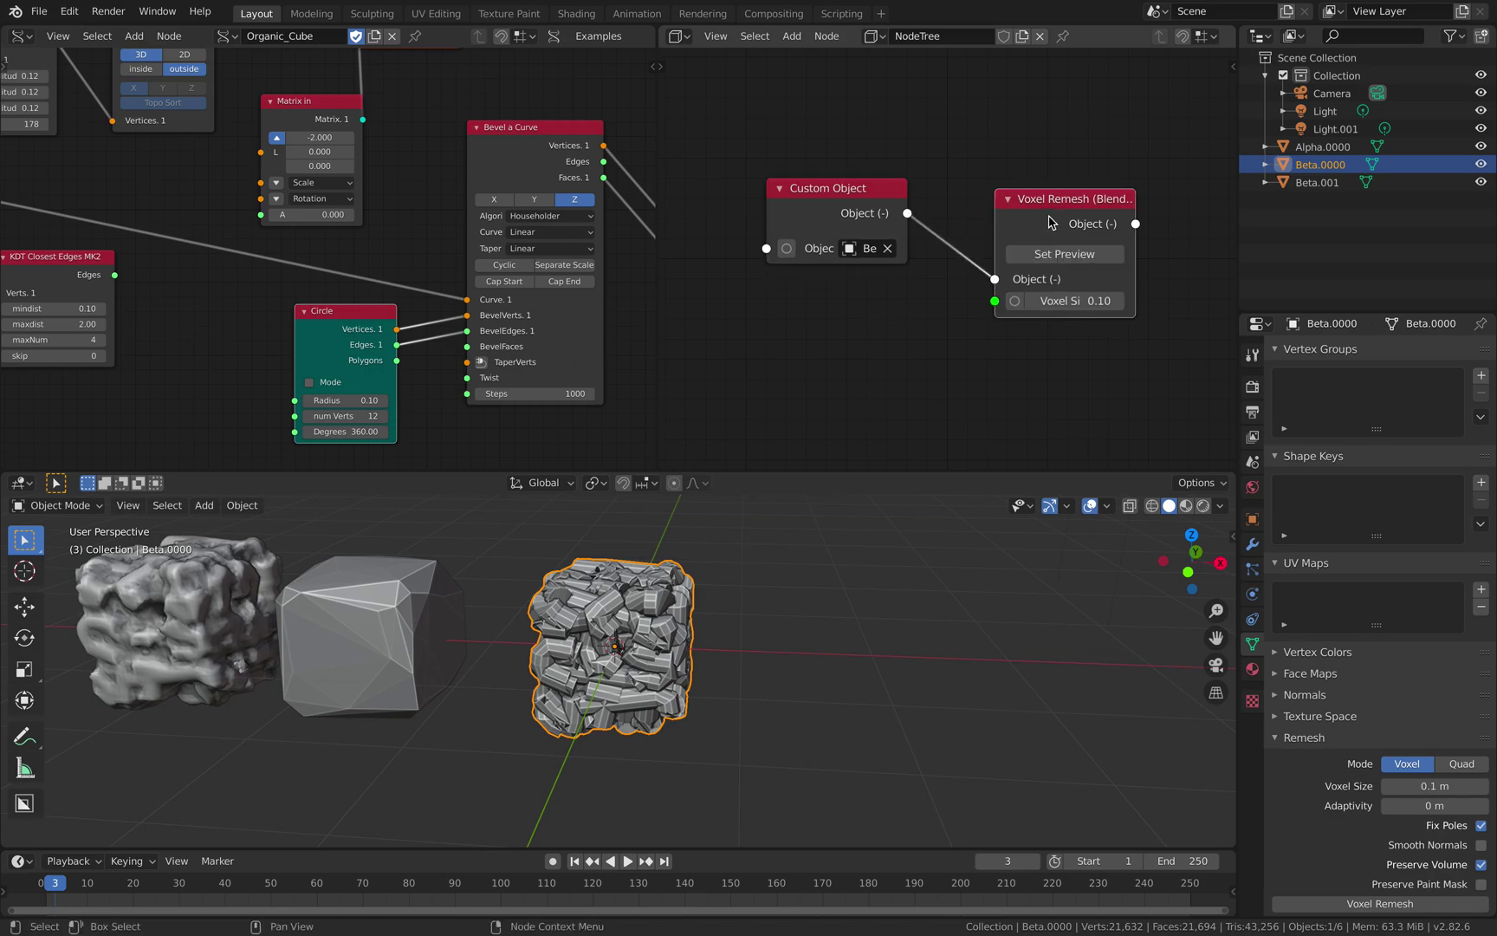
pyautogui.click(1064, 256)
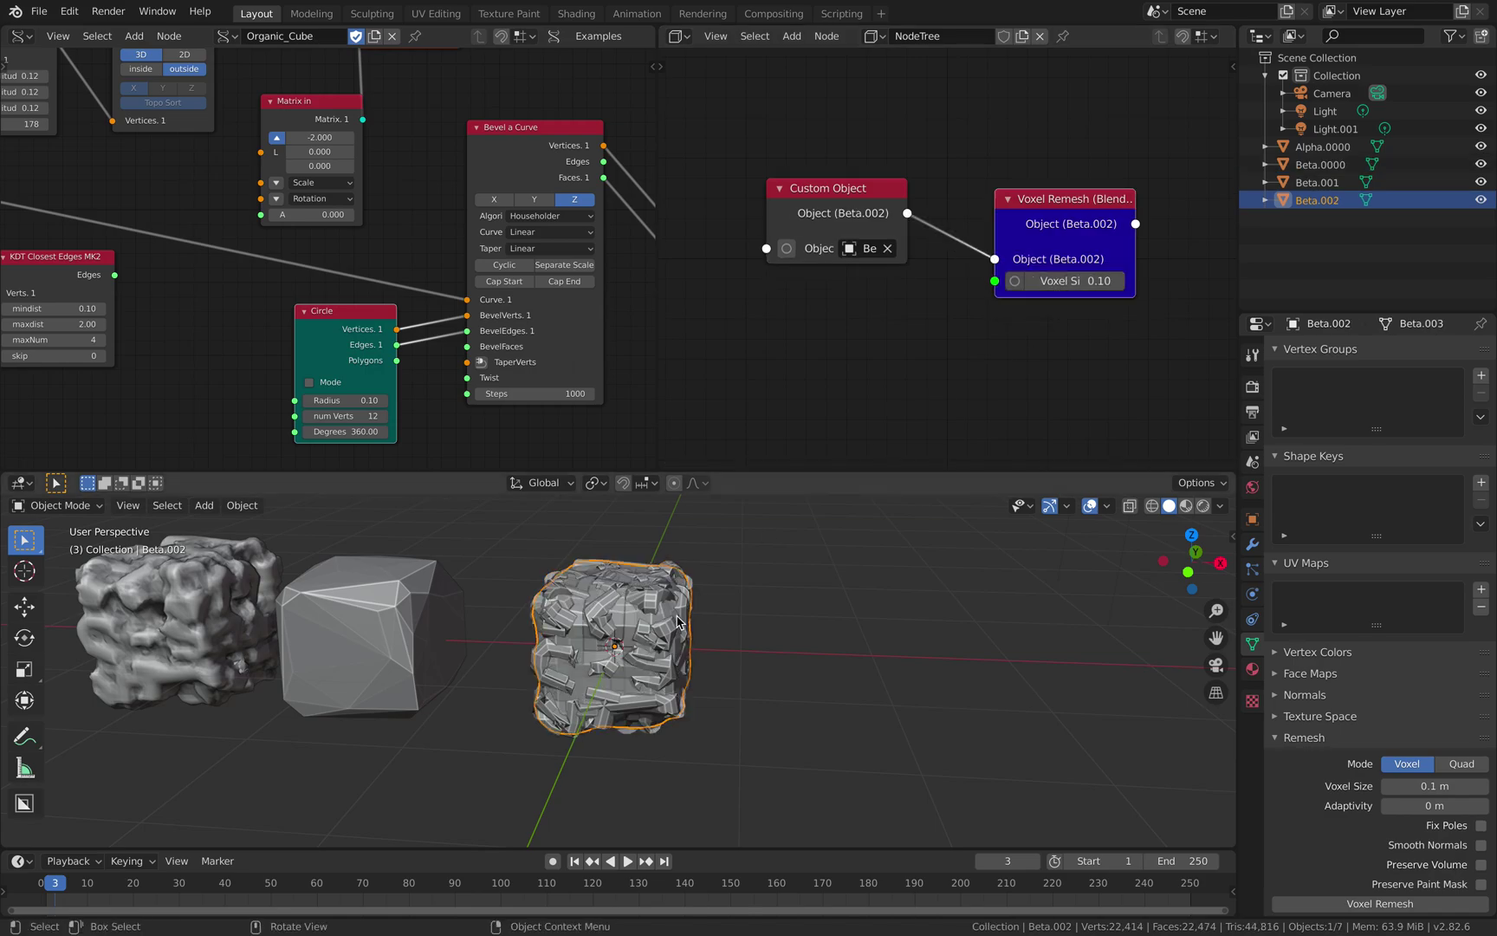
pyautogui.moveTo(685, 627); pyautogui.dragTo(654, 636, button='middle')
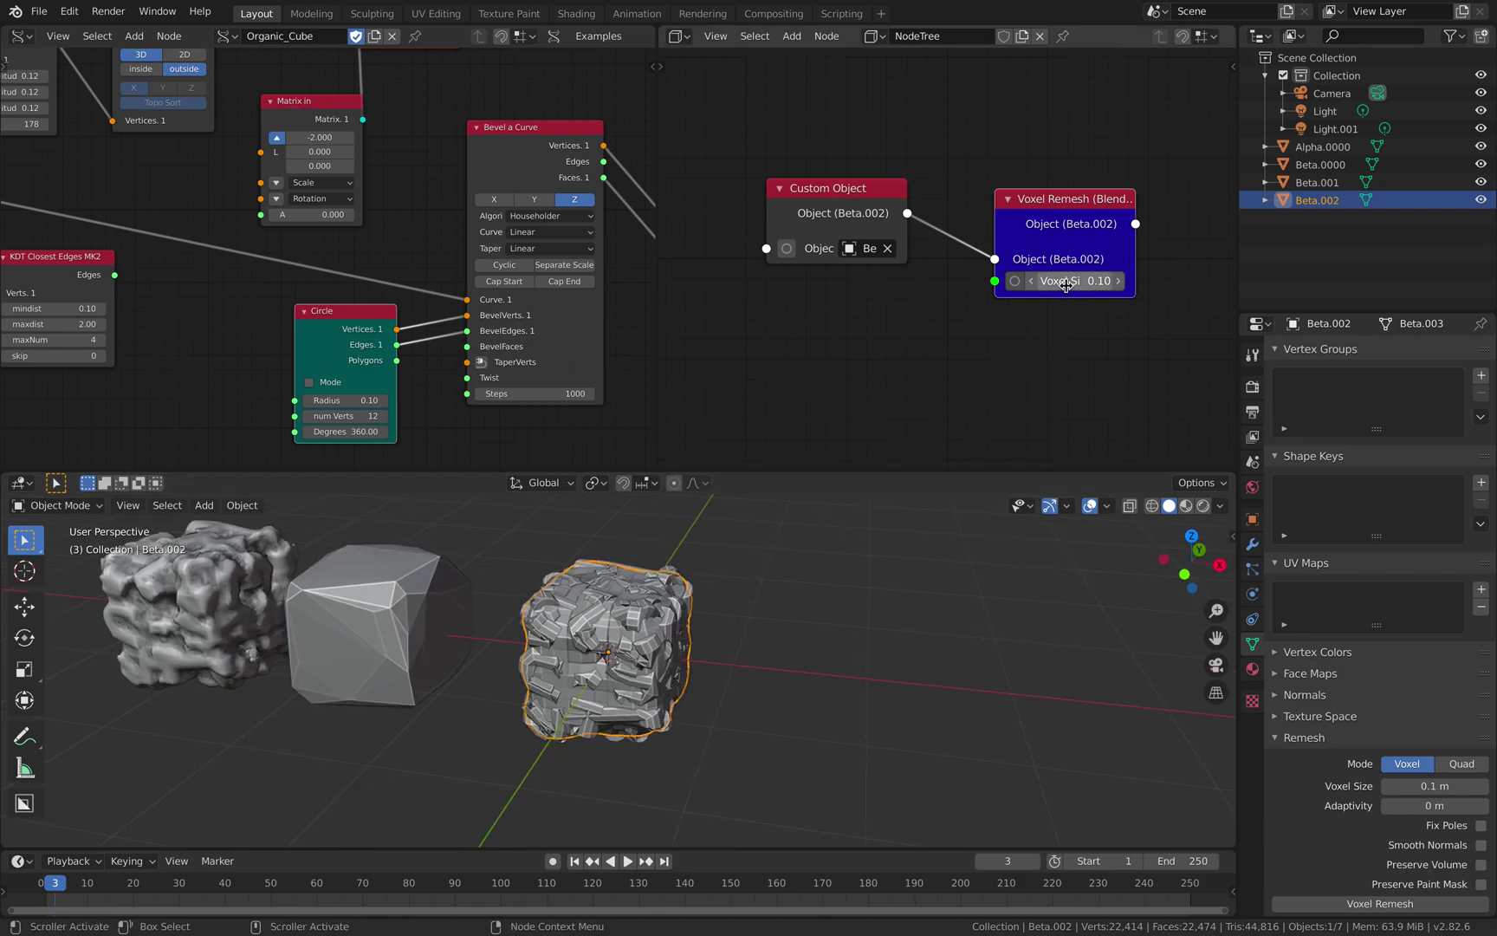
# Set the Voxel Remesh node's voxel size to 0.04
pyautogui.moveTo(1074, 280)
pyautogui.mouseDown()
pyautogui.moveTo(1143, 280)
pyautogui.moveTo(1064, 283)
pyautogui.mouseUp()
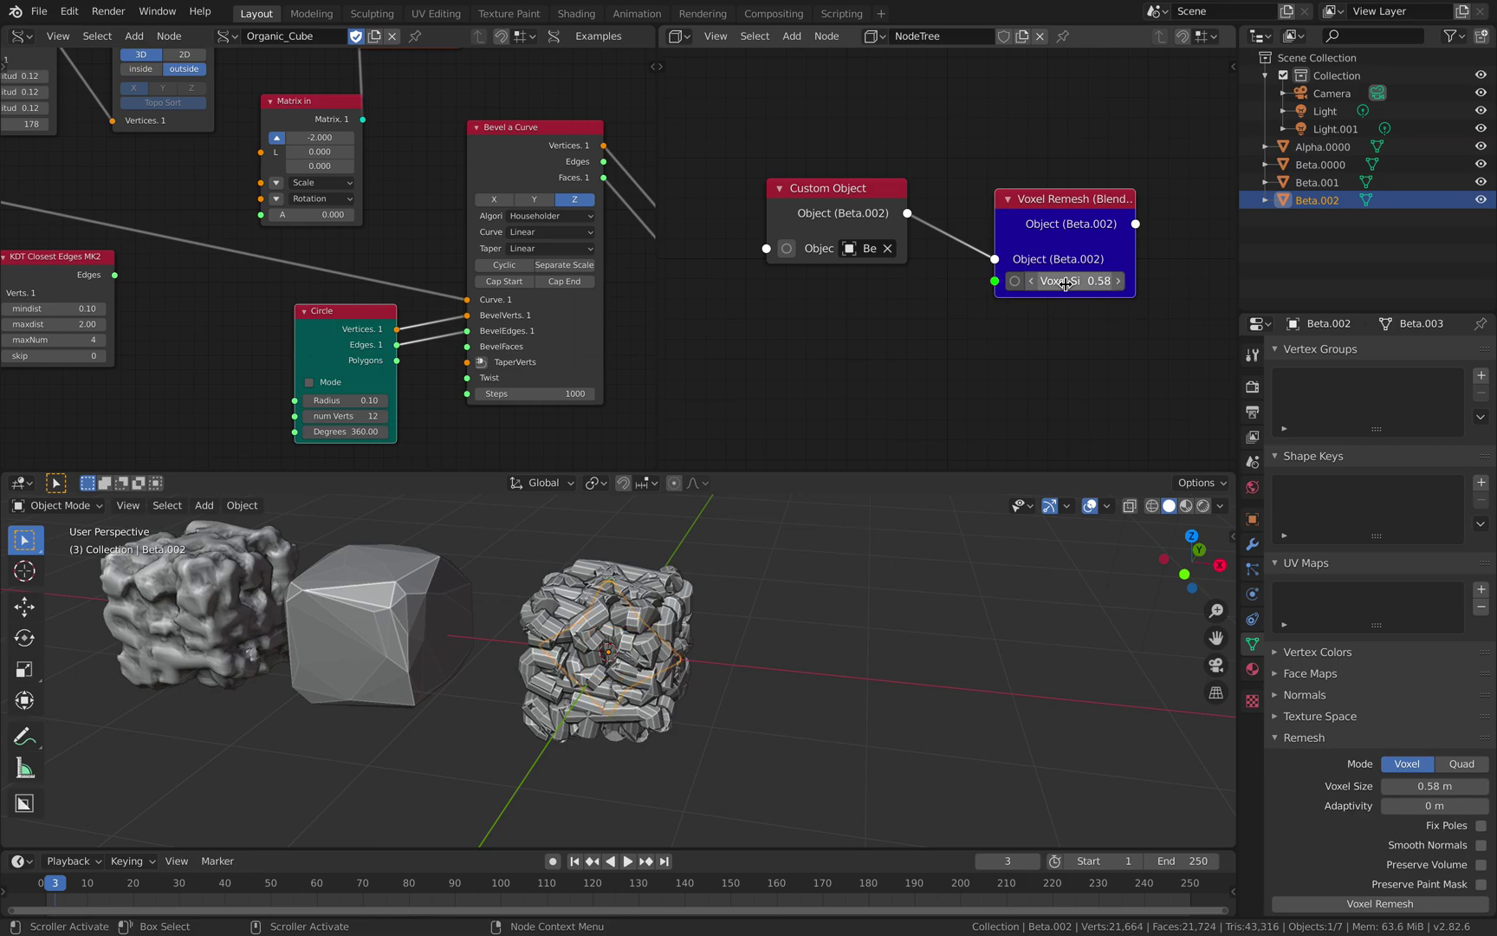
pyautogui.click(1065, 281)
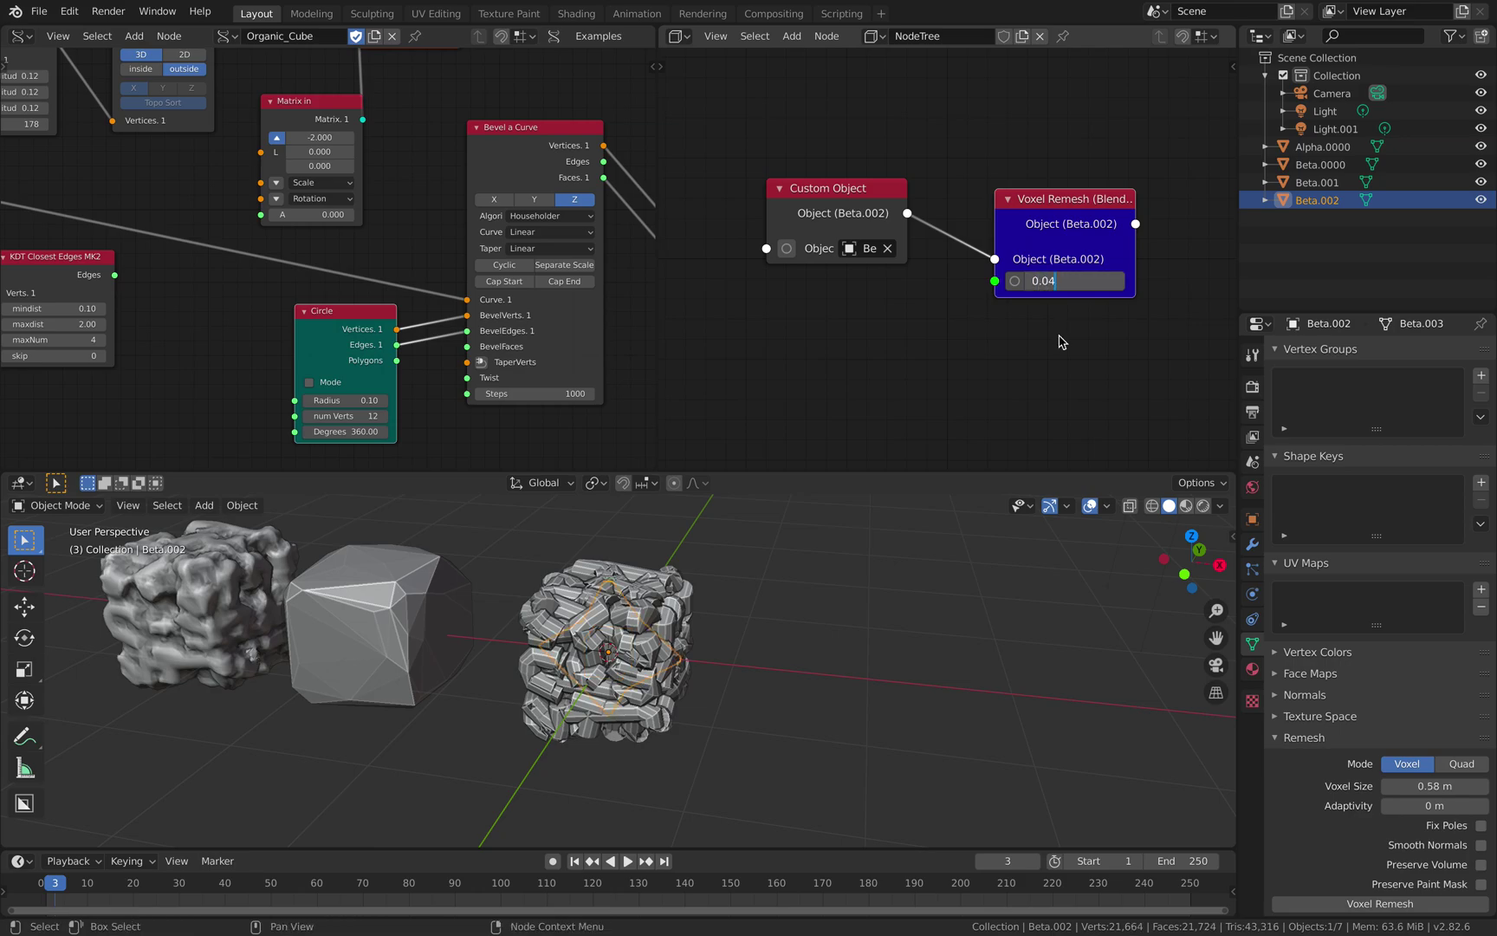
pyautogui.press('Return')
pyautogui.moveTo(751, 633); pyautogui.dragTo(699, 610, button='middle')
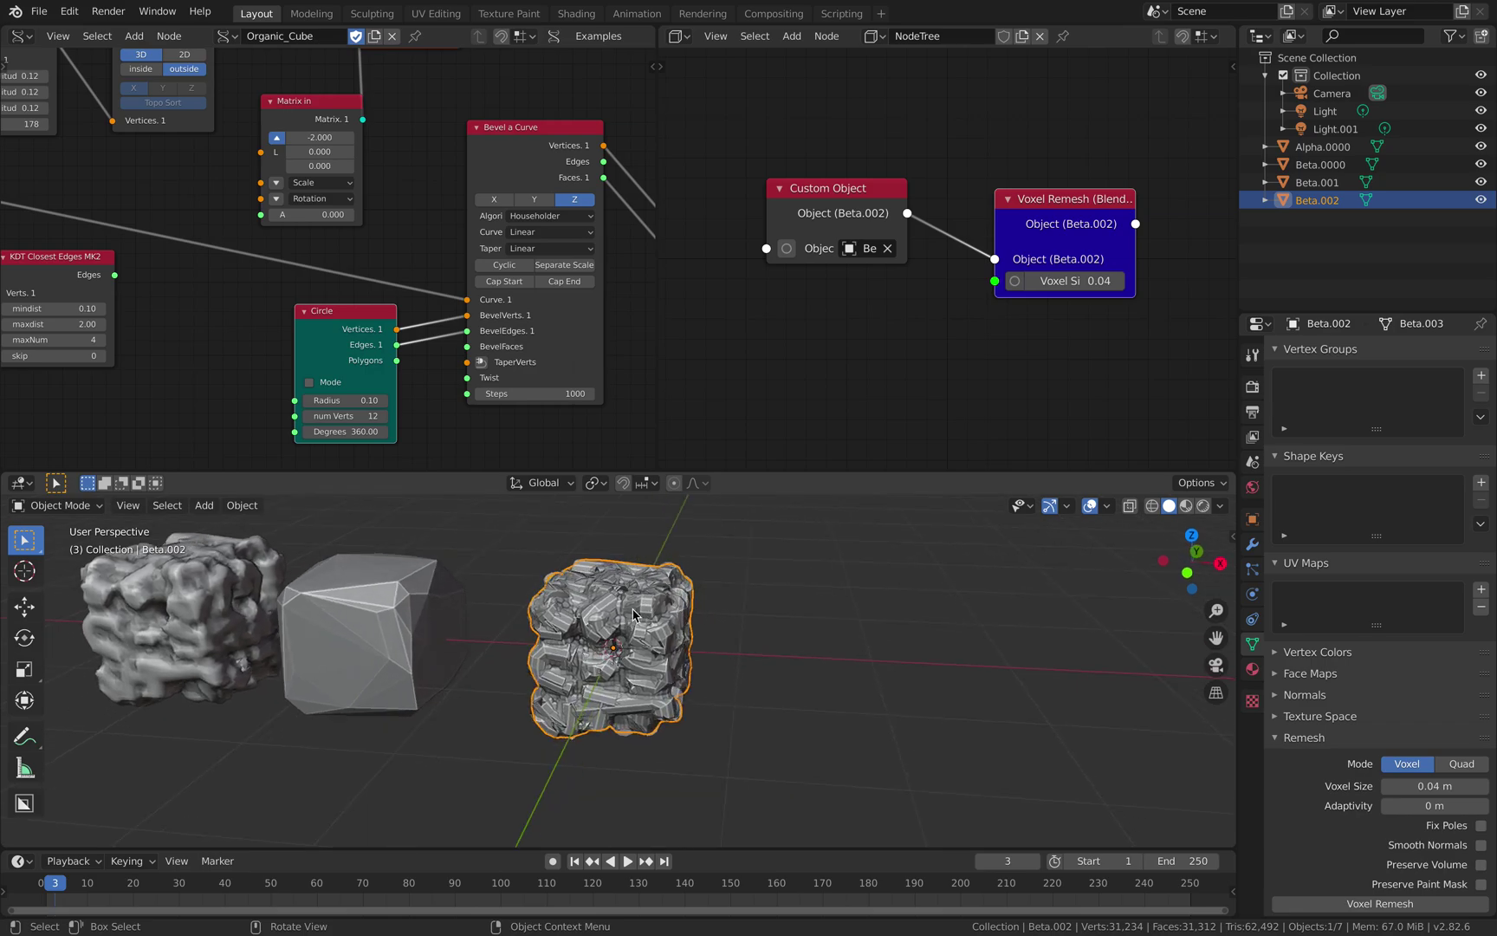
pyautogui.moveTo(637, 652); pyautogui.dragTo(719, 498, button='middle')
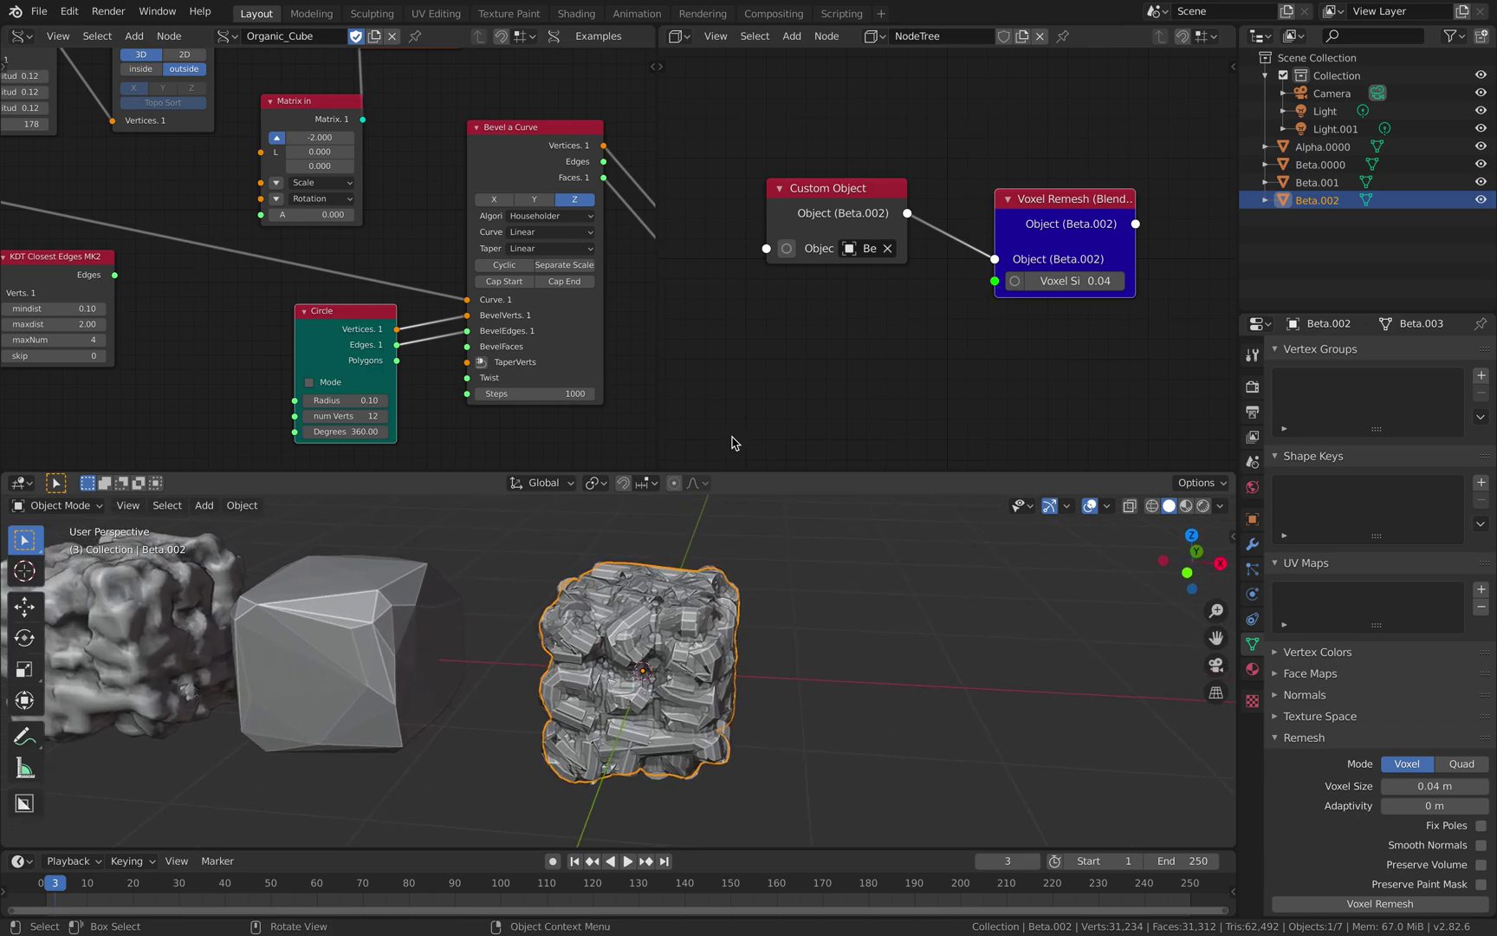
# Add a Transform node fed by the Voxel Remesh node's output and preview its result
pyautogui.hotkey('shift', 'a')
pyautogui.click(950, 188)
pyautogui.write('trans')
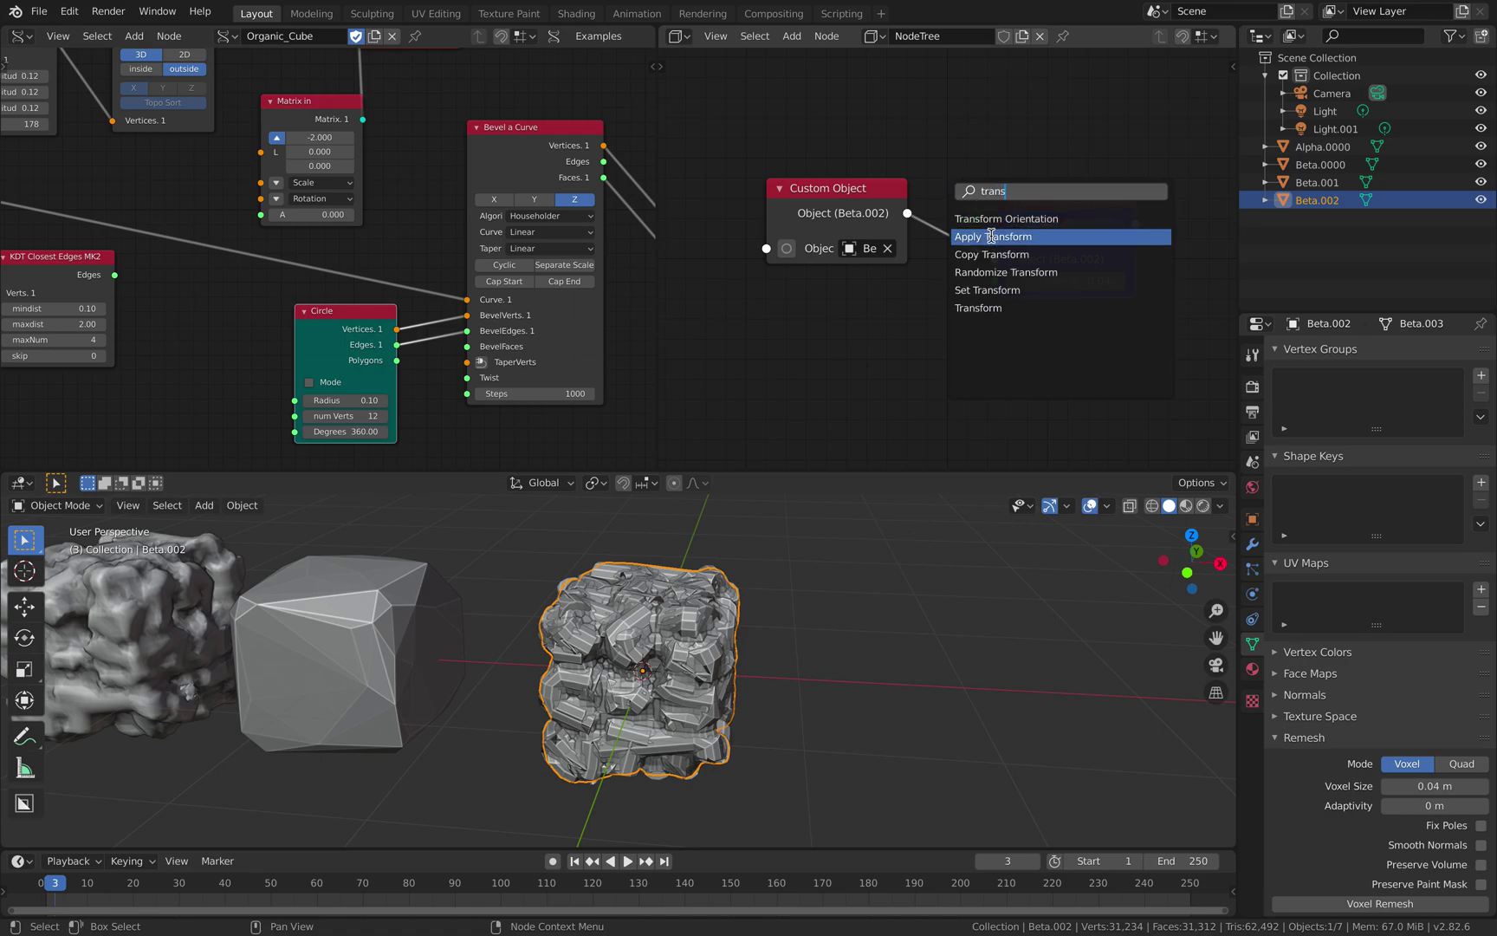
pyautogui.click(978, 307)
pyautogui.moveTo(1117, 162); pyautogui.dragTo(909, 157, button='middle')
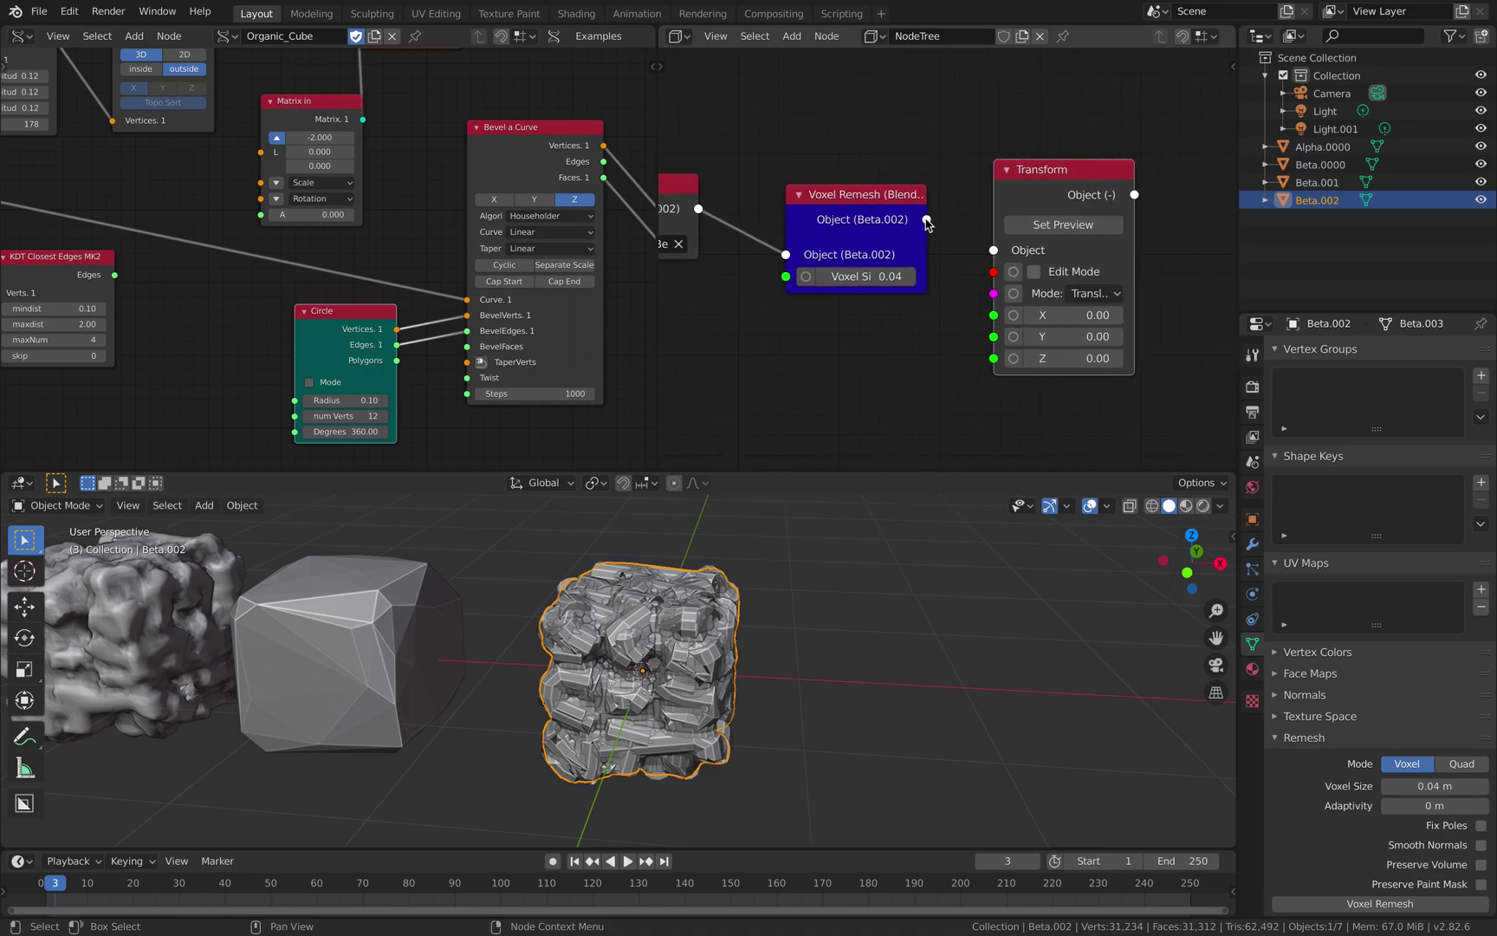
pyautogui.moveTo(927, 221); pyautogui.dragTo(1057, 223)
pyautogui.click(1063, 224)
# Set the Transform node's X translation to 2 and save the file
pyautogui.click(1055, 296)
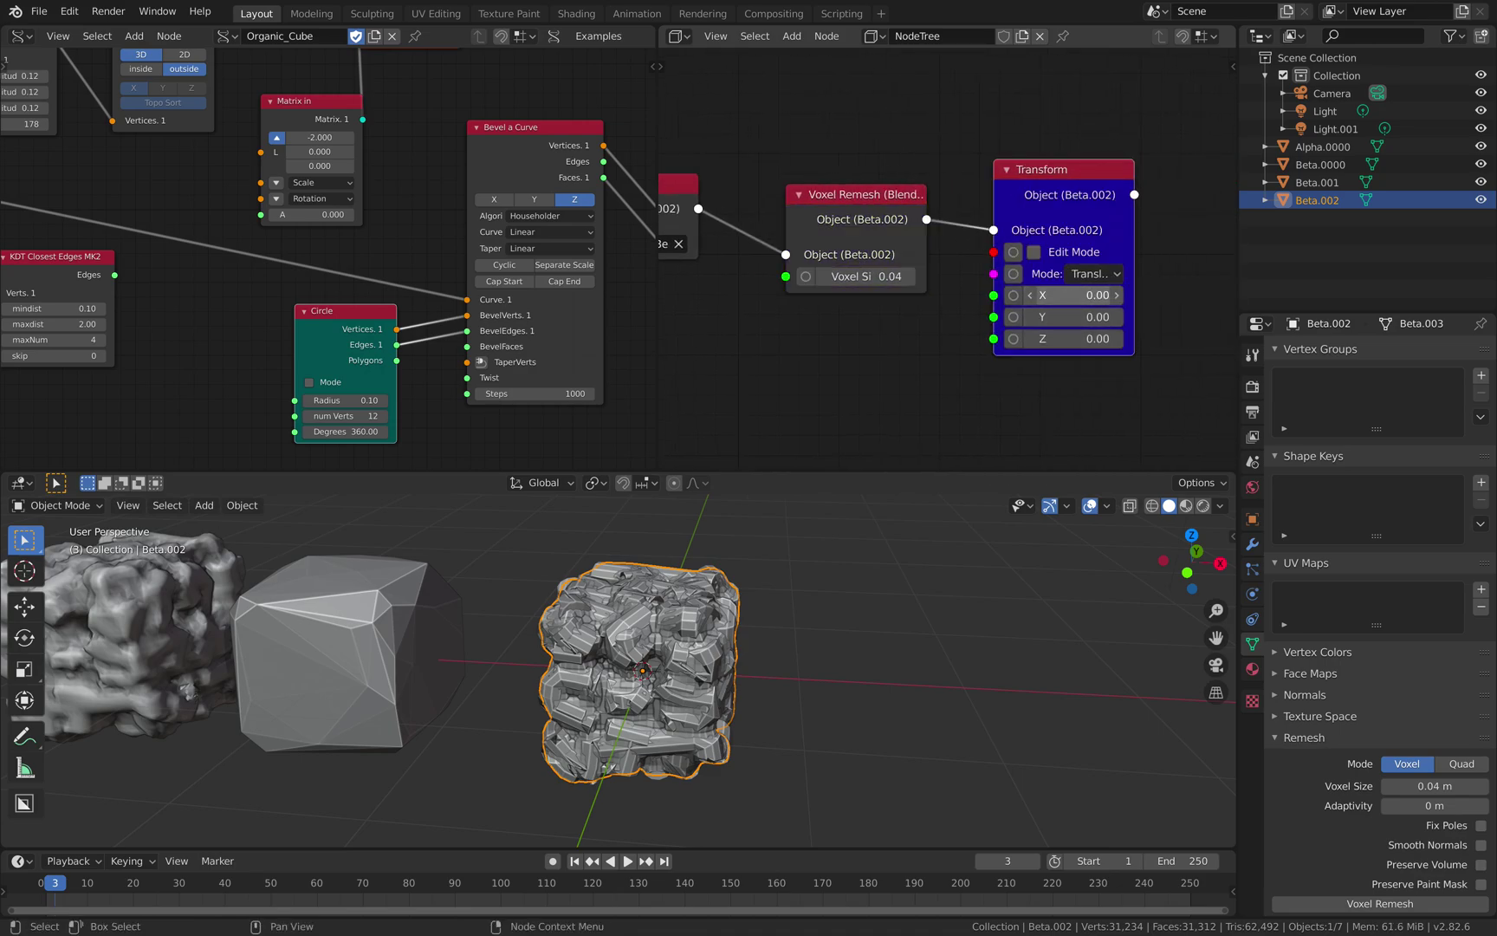
pyautogui.write('2')
pyautogui.press('Return')
pyautogui.moveTo(962, 632); pyautogui.dragTo(939, 621, button='middle')
pyautogui.hotkey('ctrl', 's')
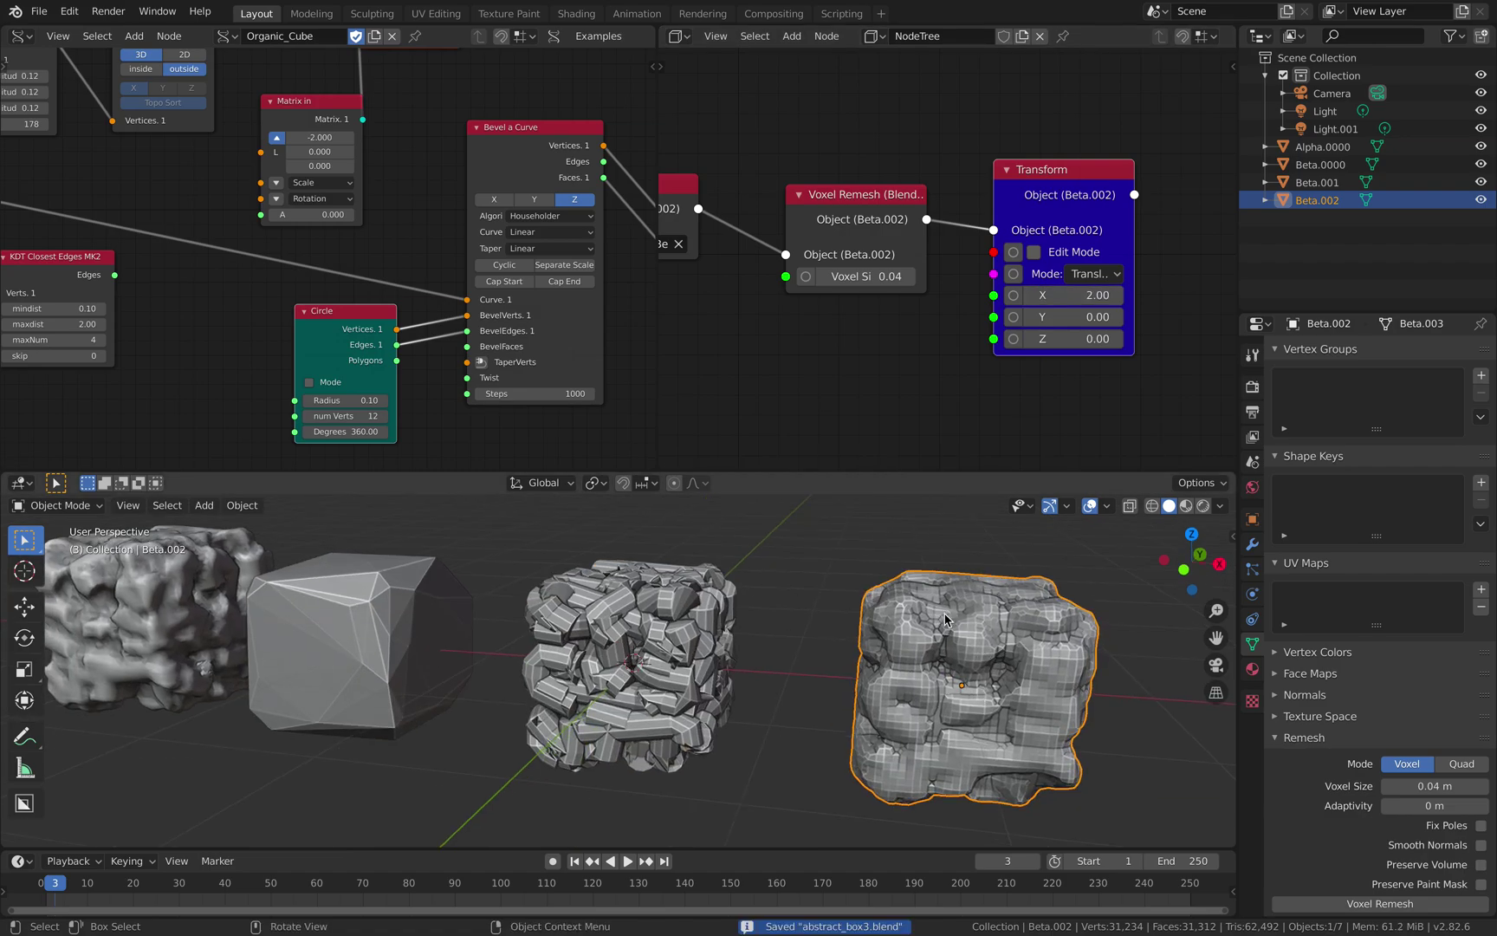
# Vary the seed of the Random points on mesh node, settling on 560
pyautogui.keyDown('ctrl'); pyautogui.hscroll(-6, 494, 243); pyautogui.keyUp('ctrl')
pyautogui.keyDown('ctrl'); pyautogui.hscroll(-4, 482, 235); pyautogui.keyUp('ctrl')
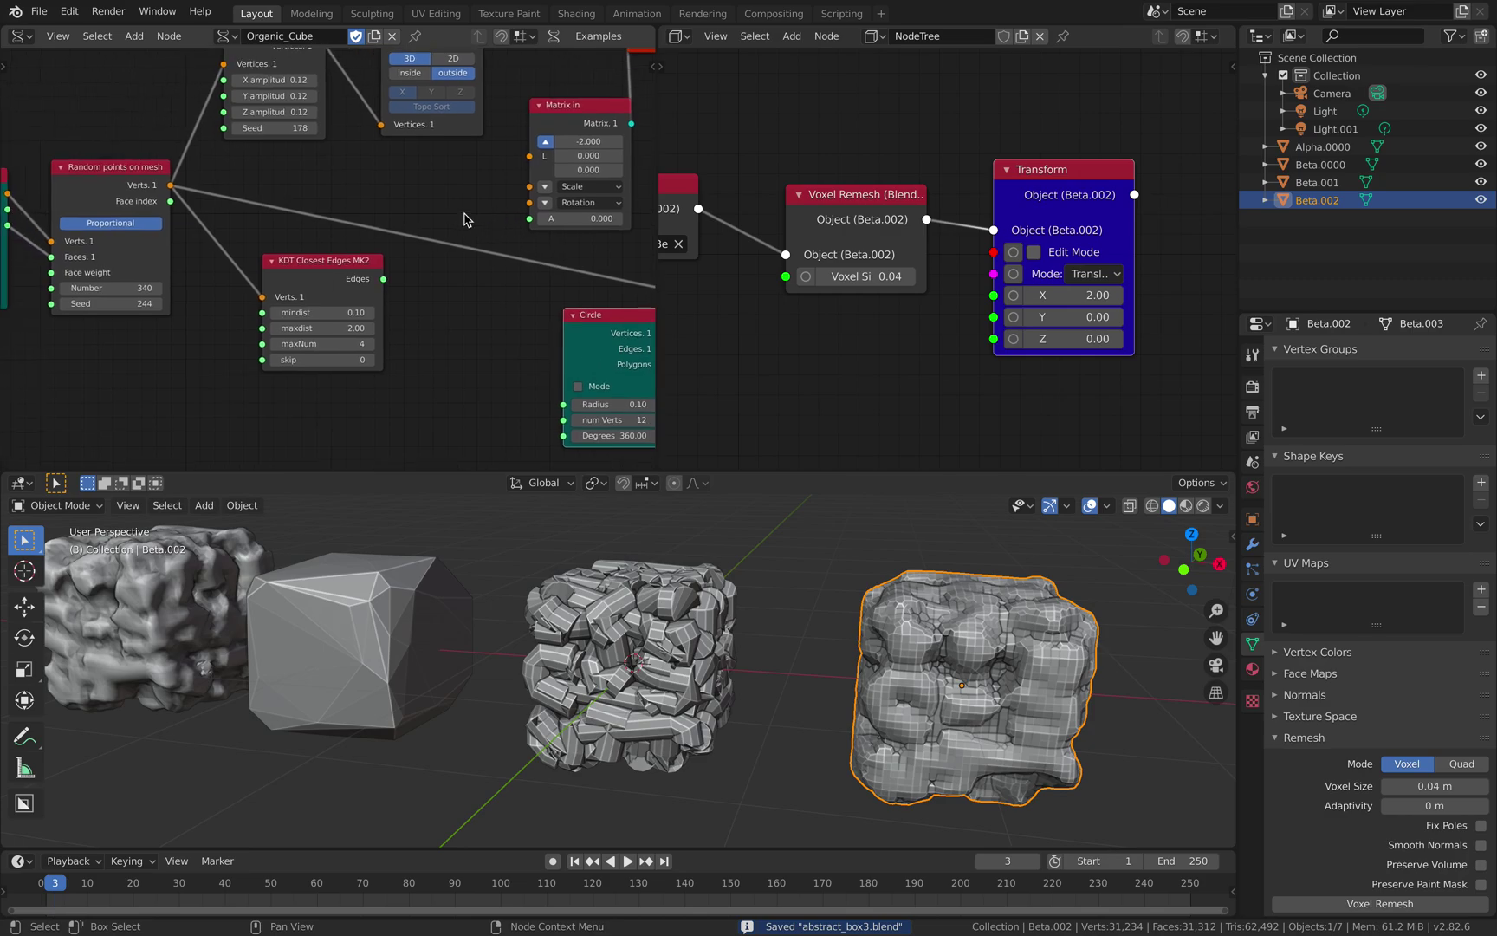
pyautogui.moveTo(207, 302); pyautogui.dragTo(373, 302)
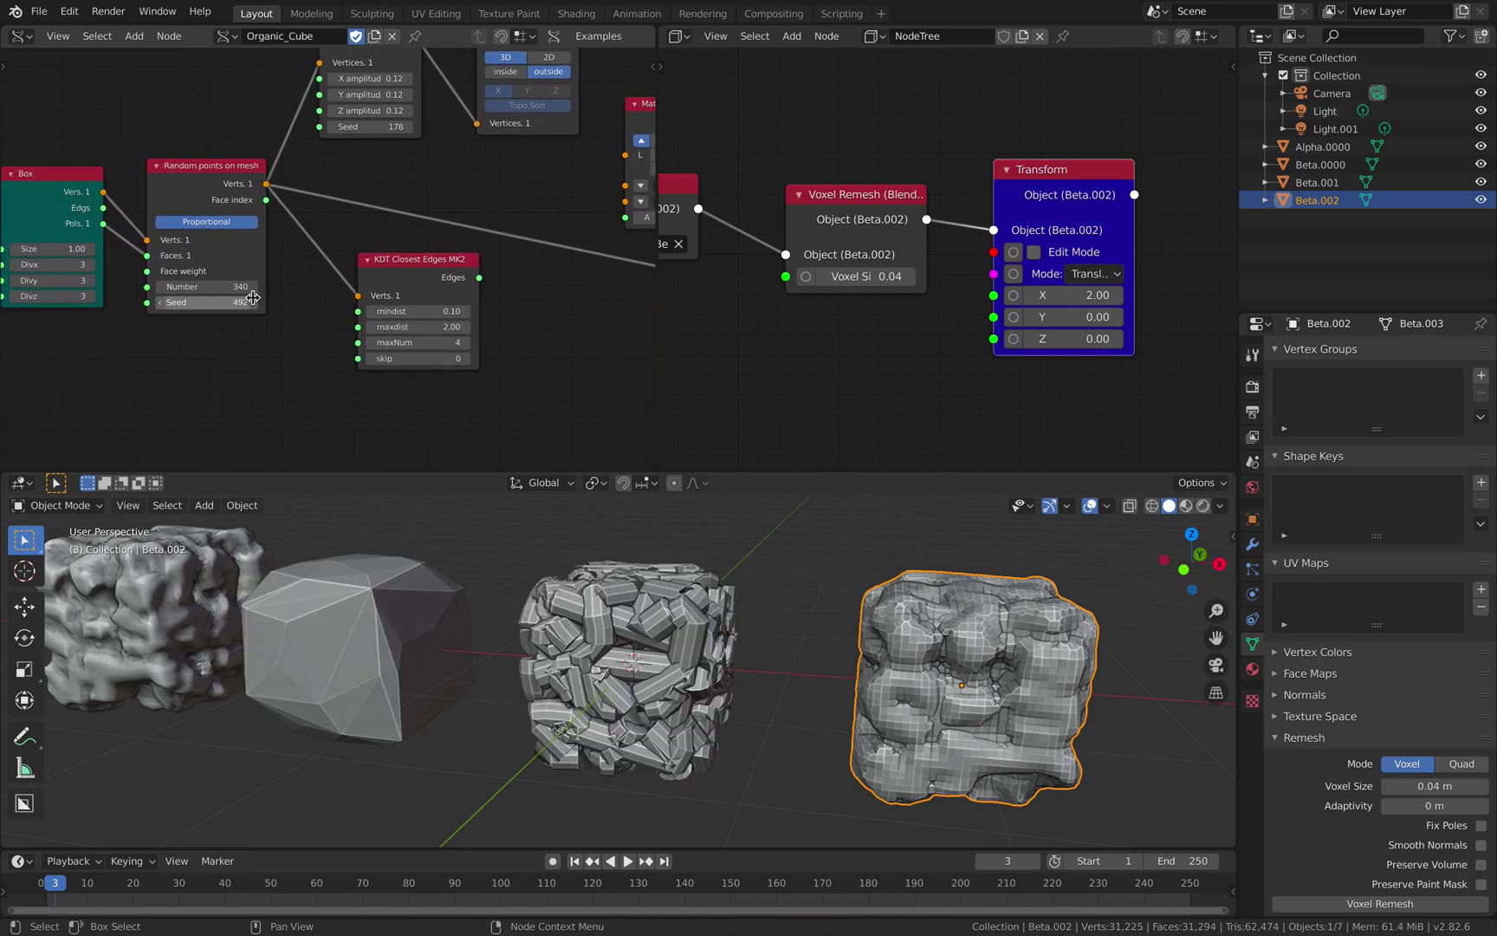
pyautogui.moveTo(884, 352); pyautogui.dragTo(888, 334, button='middle')
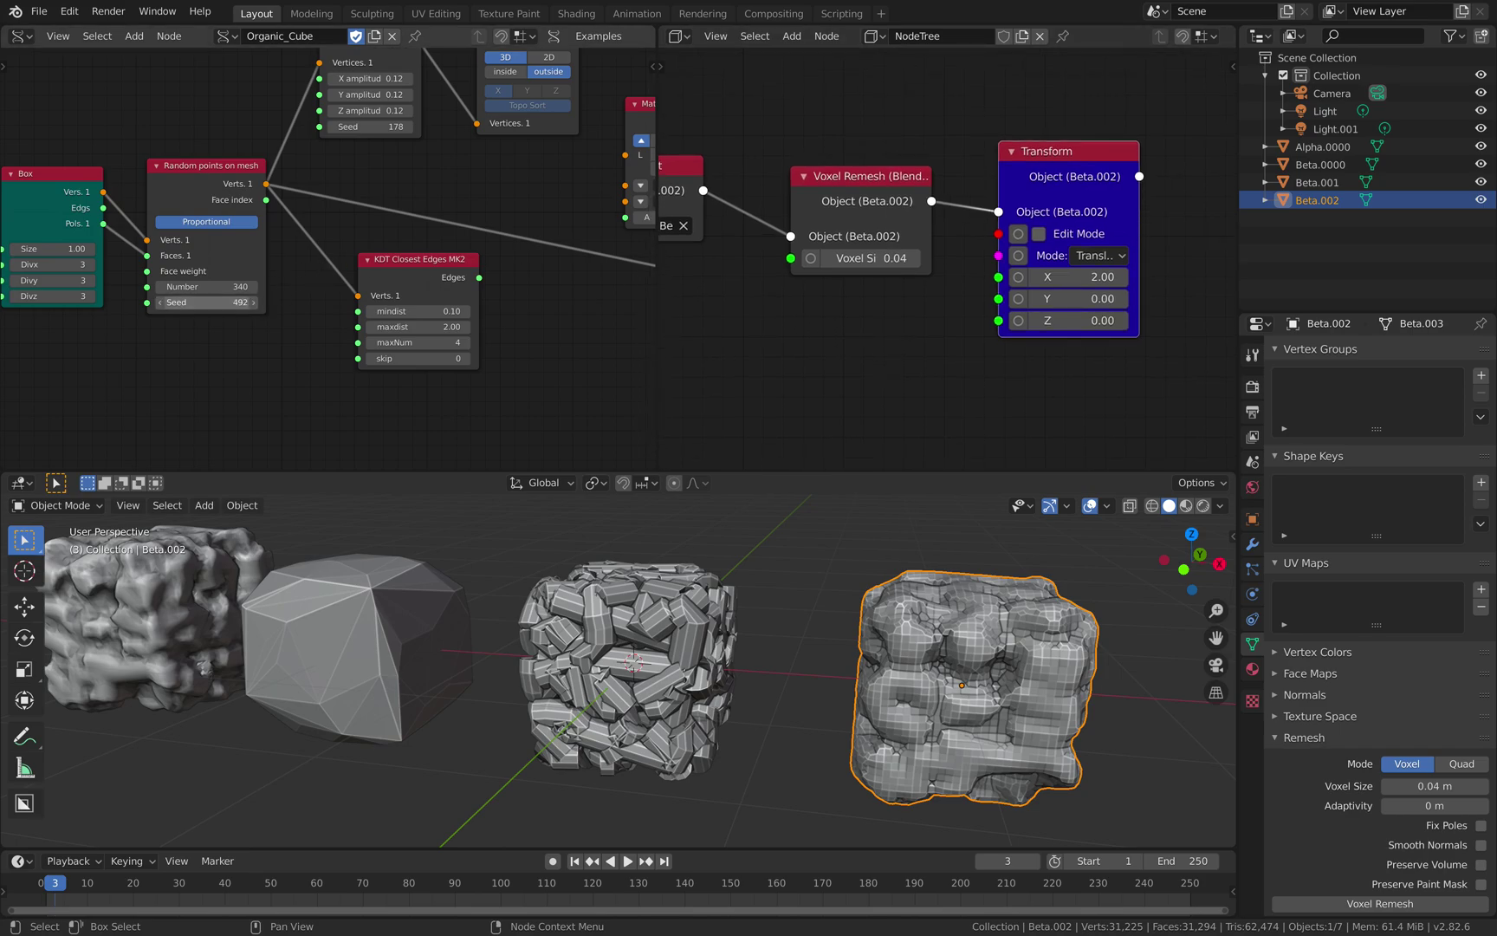
# Add a Scene Info node below the Voxel Remesh node in the Sorcar tree
pyautogui.hotkey('ctrl', 'a')
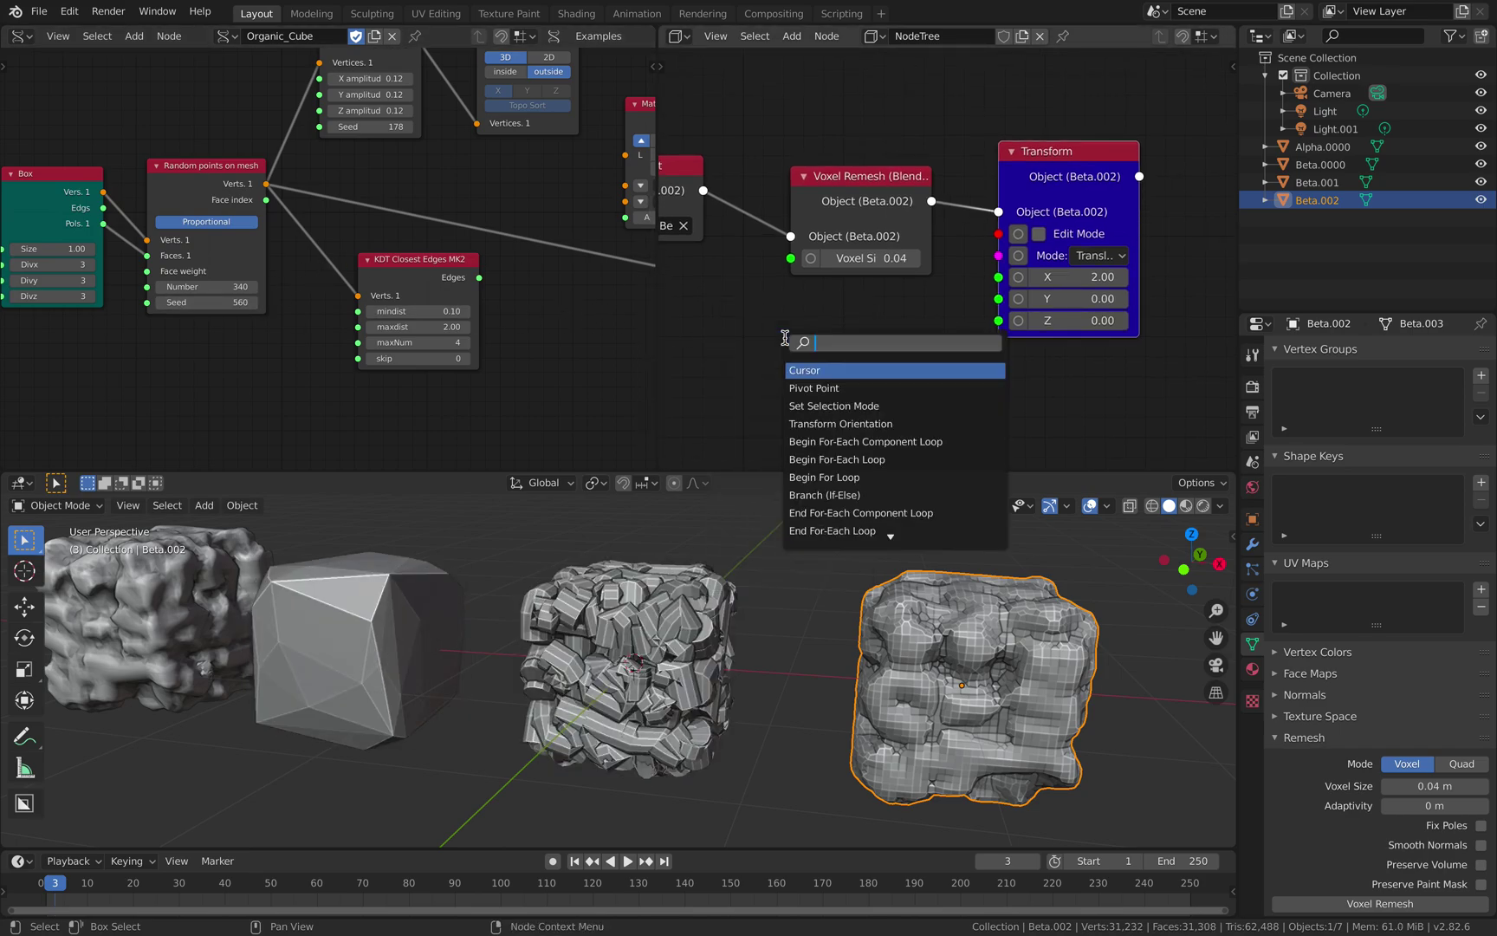
pyautogui.write('fram')
pyautogui.hotkey('ctrl', 'a')
pyautogui.write('info')
pyautogui.press('Down')
pyautogui.press('Return')
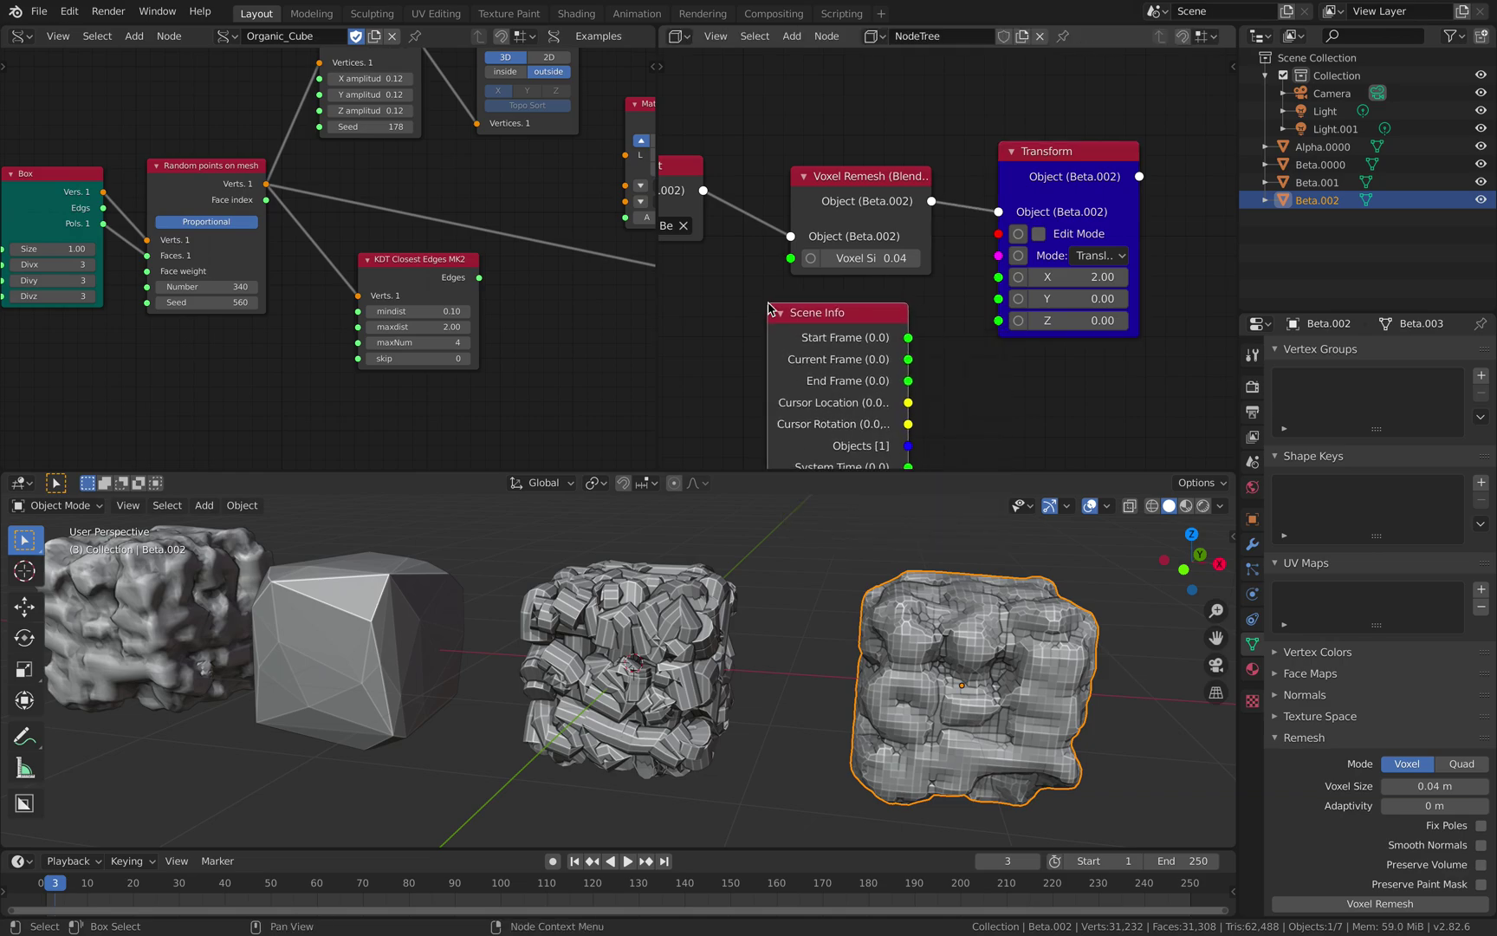
# Turn on Realtime for the Scene Info node and rearrange the Voxel Remesh and Transform nodes in the Sorcar tree
pyautogui.hscroll(2, 768, 303)
pyautogui.scroll(-1, 768, 304)
pyautogui.moveTo(1016, 147); pyautogui.dragTo(1040, 138)
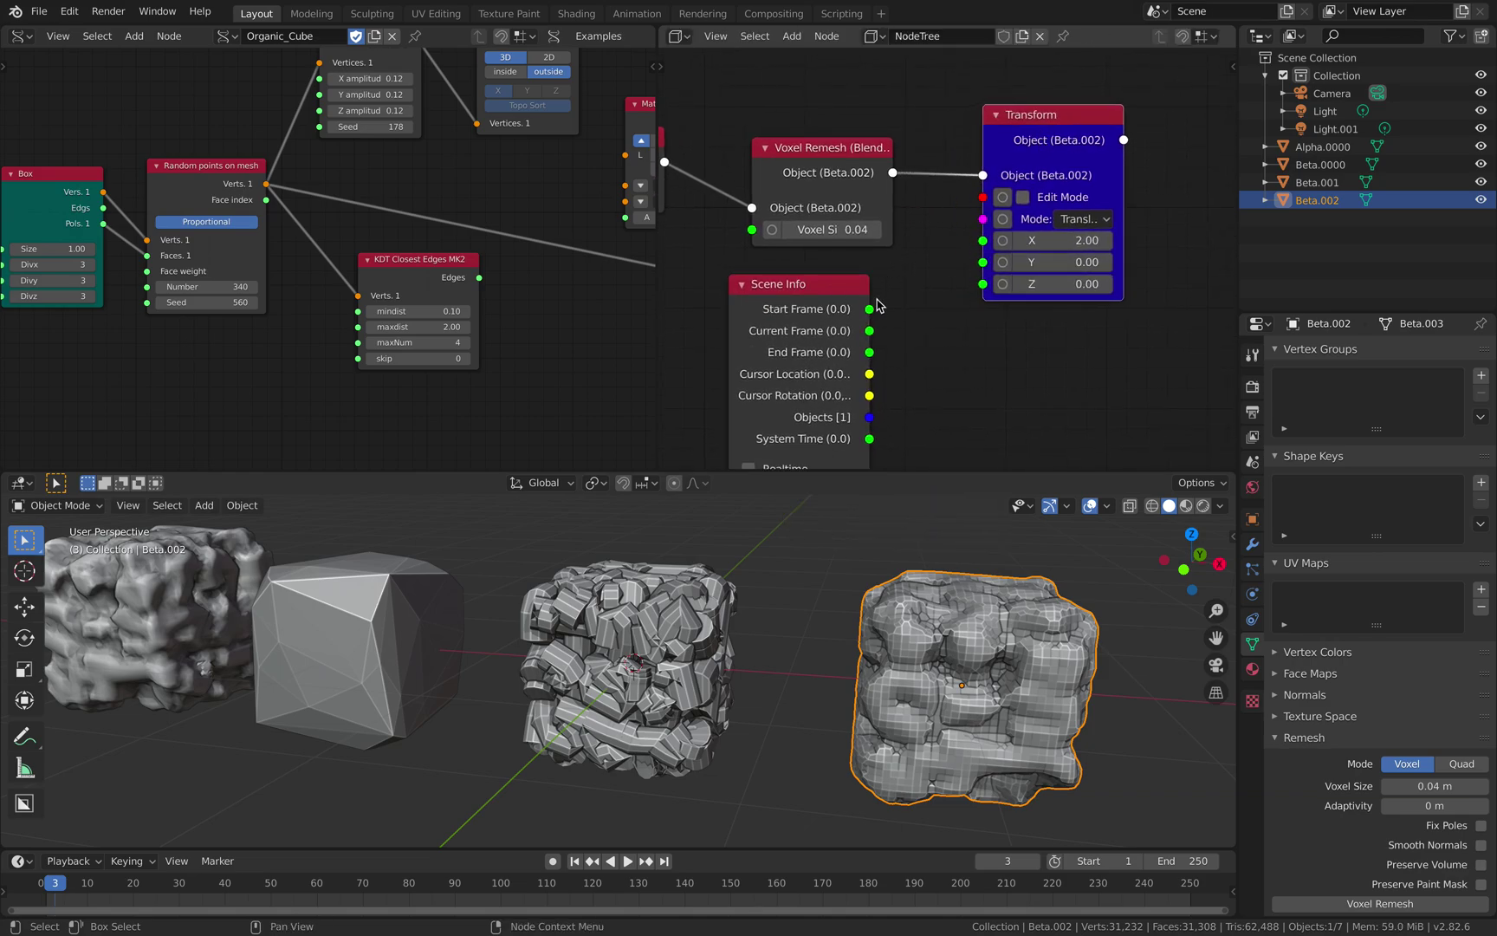
pyautogui.click(837, 153)
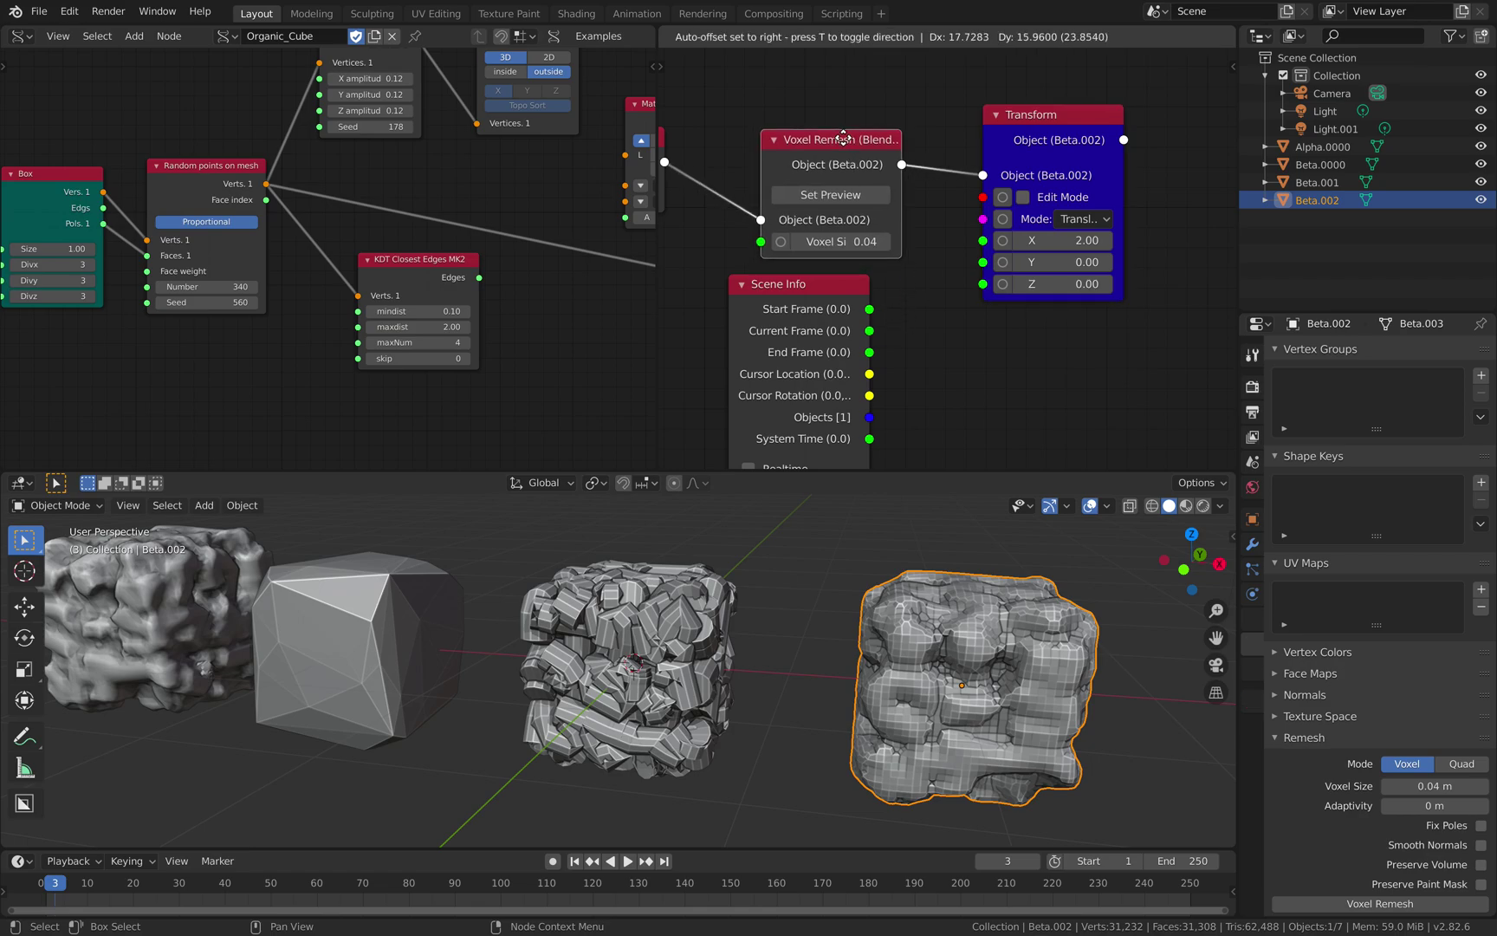
pyautogui.scroll(-2, 844, 130)
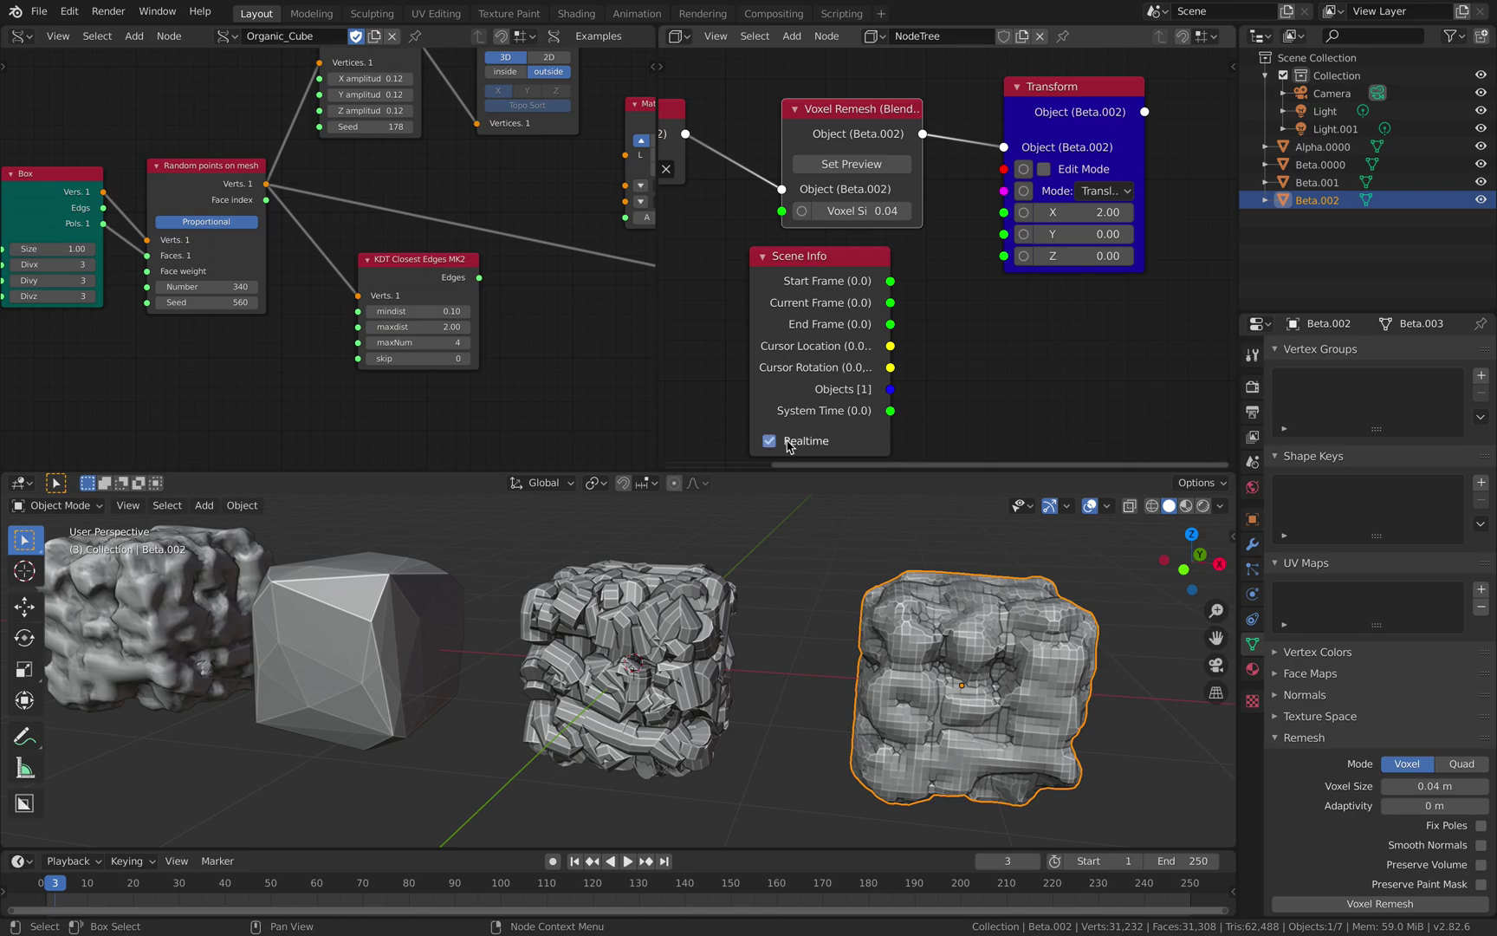
# Advance the timeline frame by frame to refresh the remesh, and set the Random points on mesh seed to 600
pyautogui.press('Right')
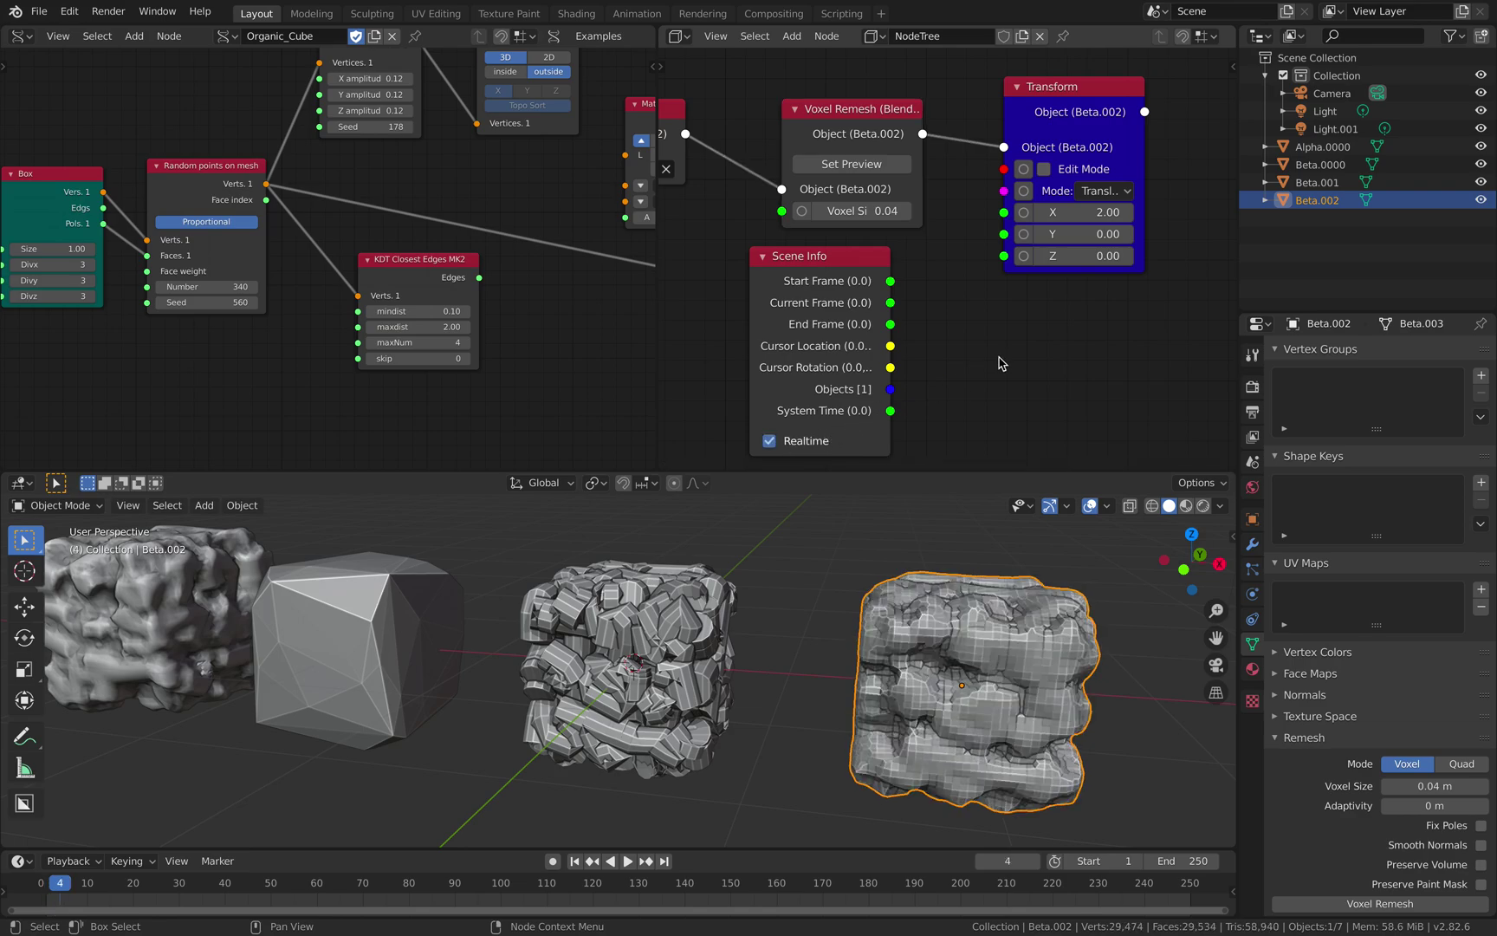
pyautogui.press('Right')
pyautogui.press('Right')
pyautogui.hscroll(-3, 805, 616)
pyautogui.click(805, 617)
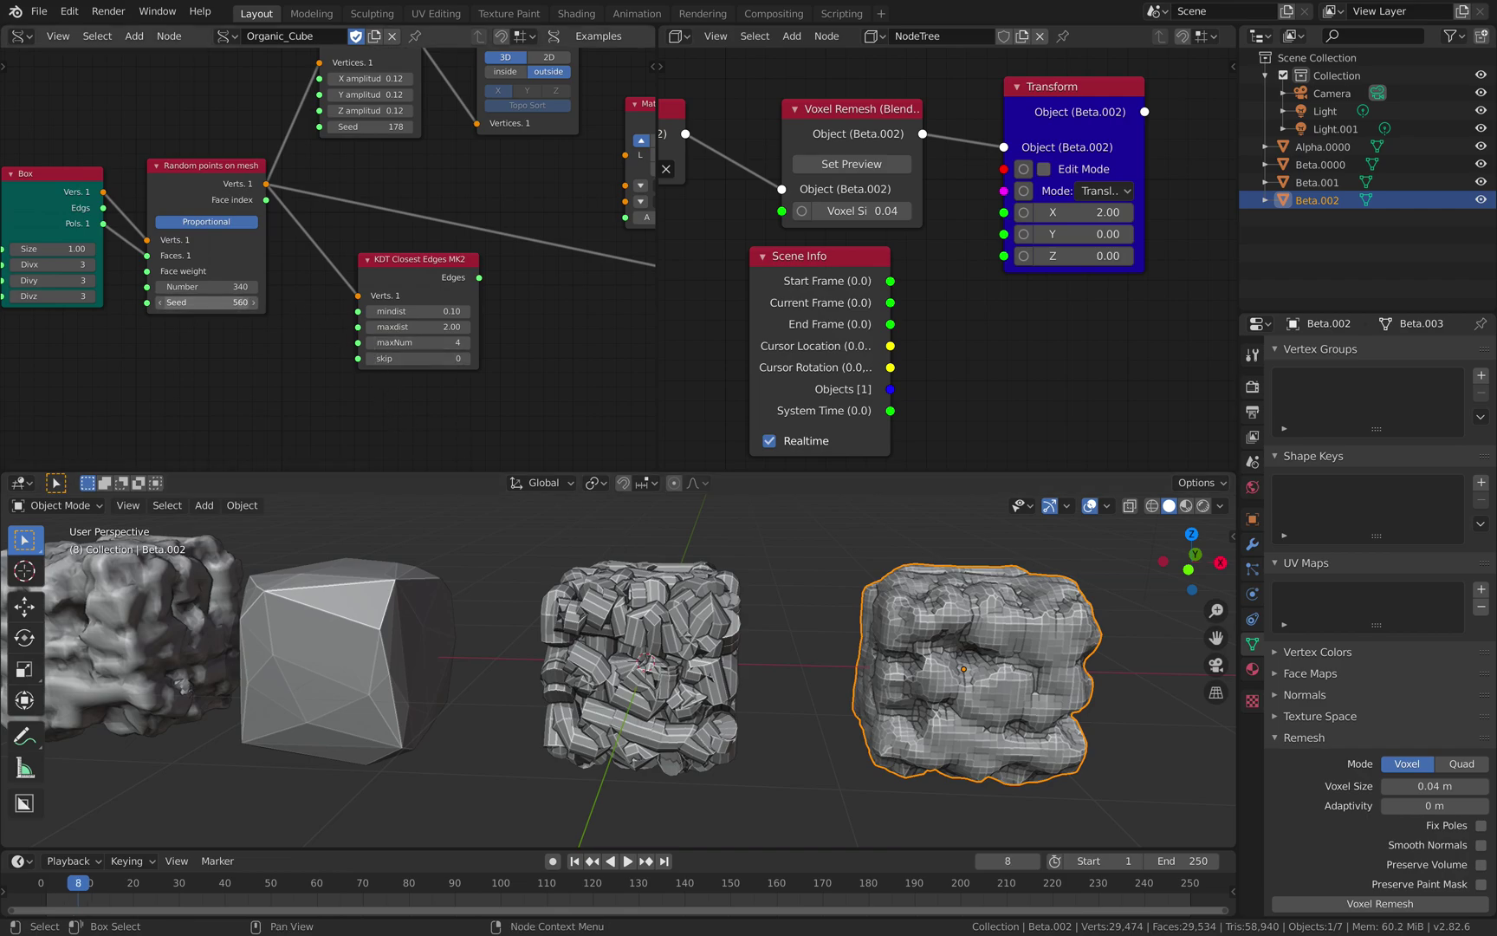
pyautogui.moveTo(233, 302); pyautogui.dragTo(268, 302)
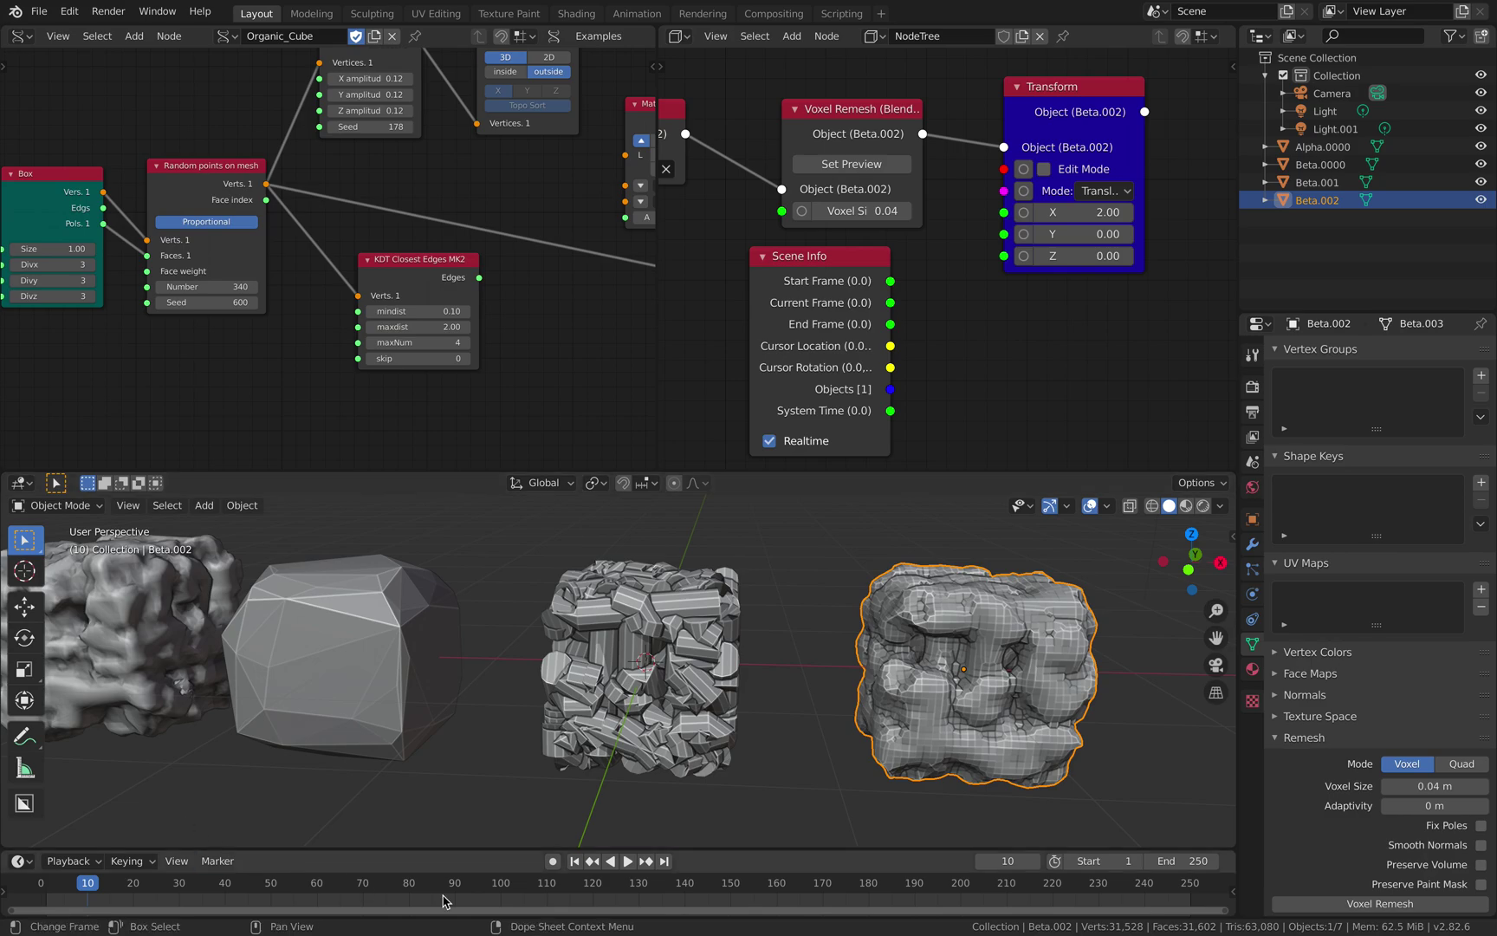
# Save the file with an enlarged timeline area and play the animation briefly, stopping at frame 16
pyautogui.moveTo(645, 850); pyautogui.dragTo(645, 794)
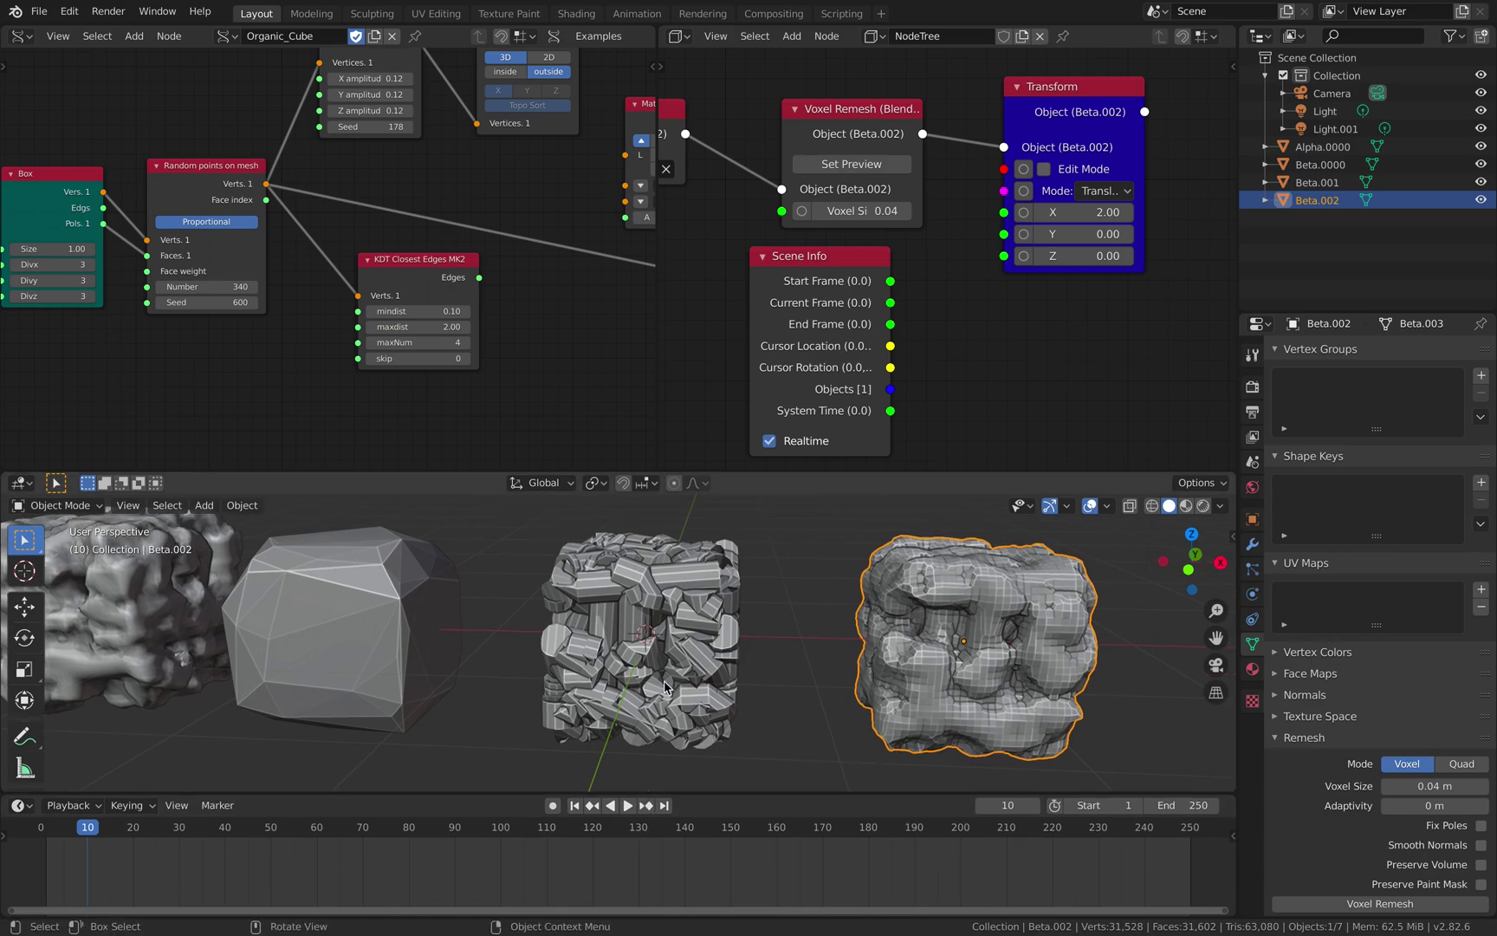
pyautogui.hotkey('ctrl', 's')
pyautogui.moveTo(840, 261); pyautogui.dragTo(864, 261)
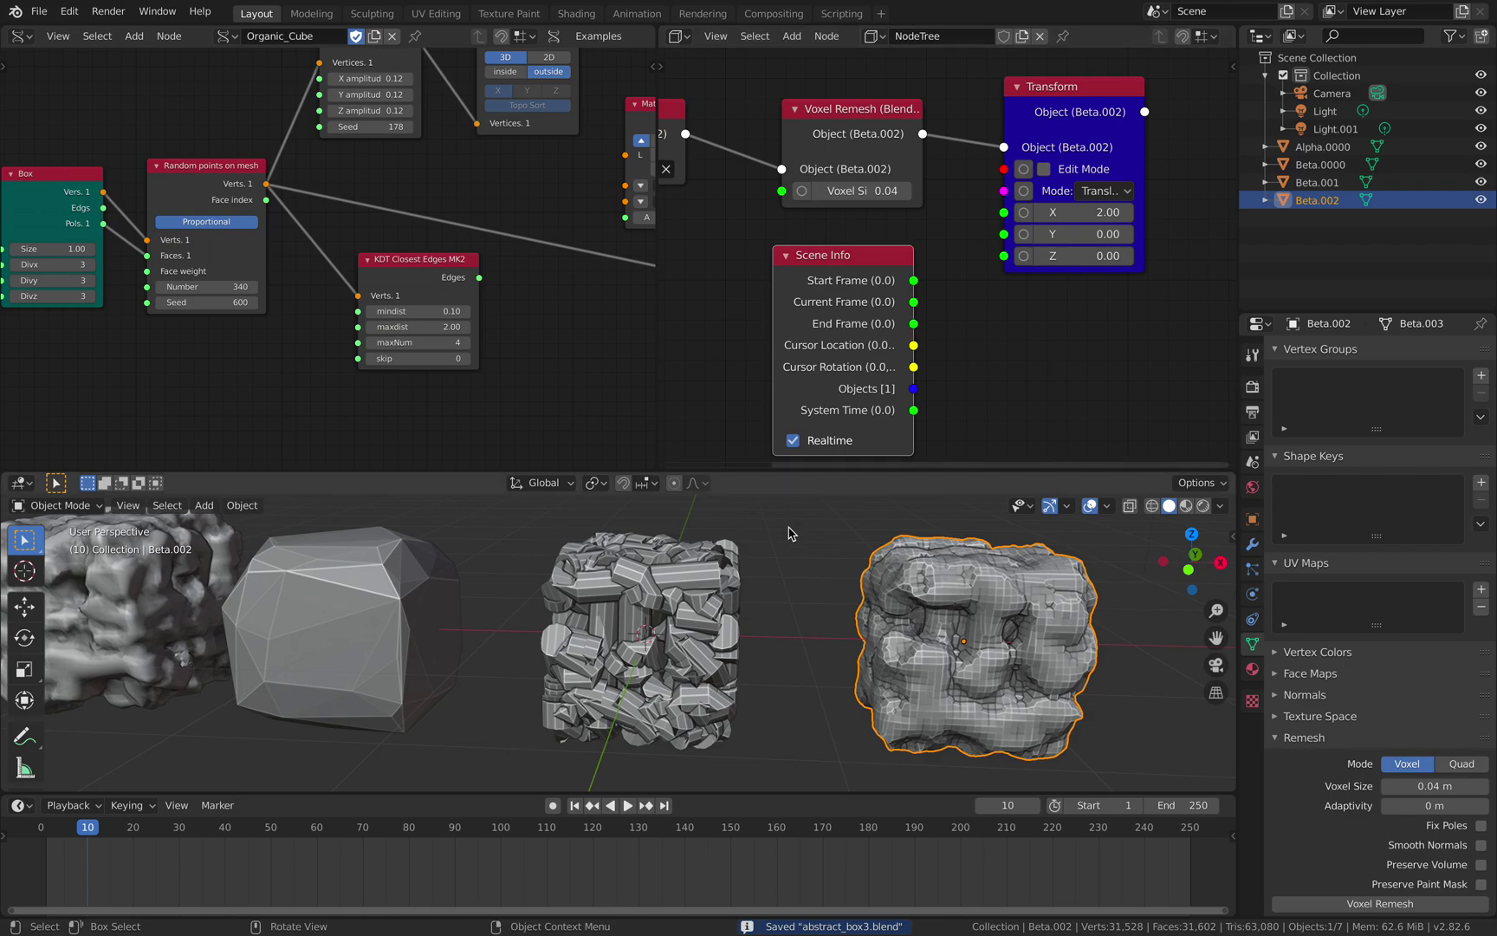
pyautogui.click(630, 808)
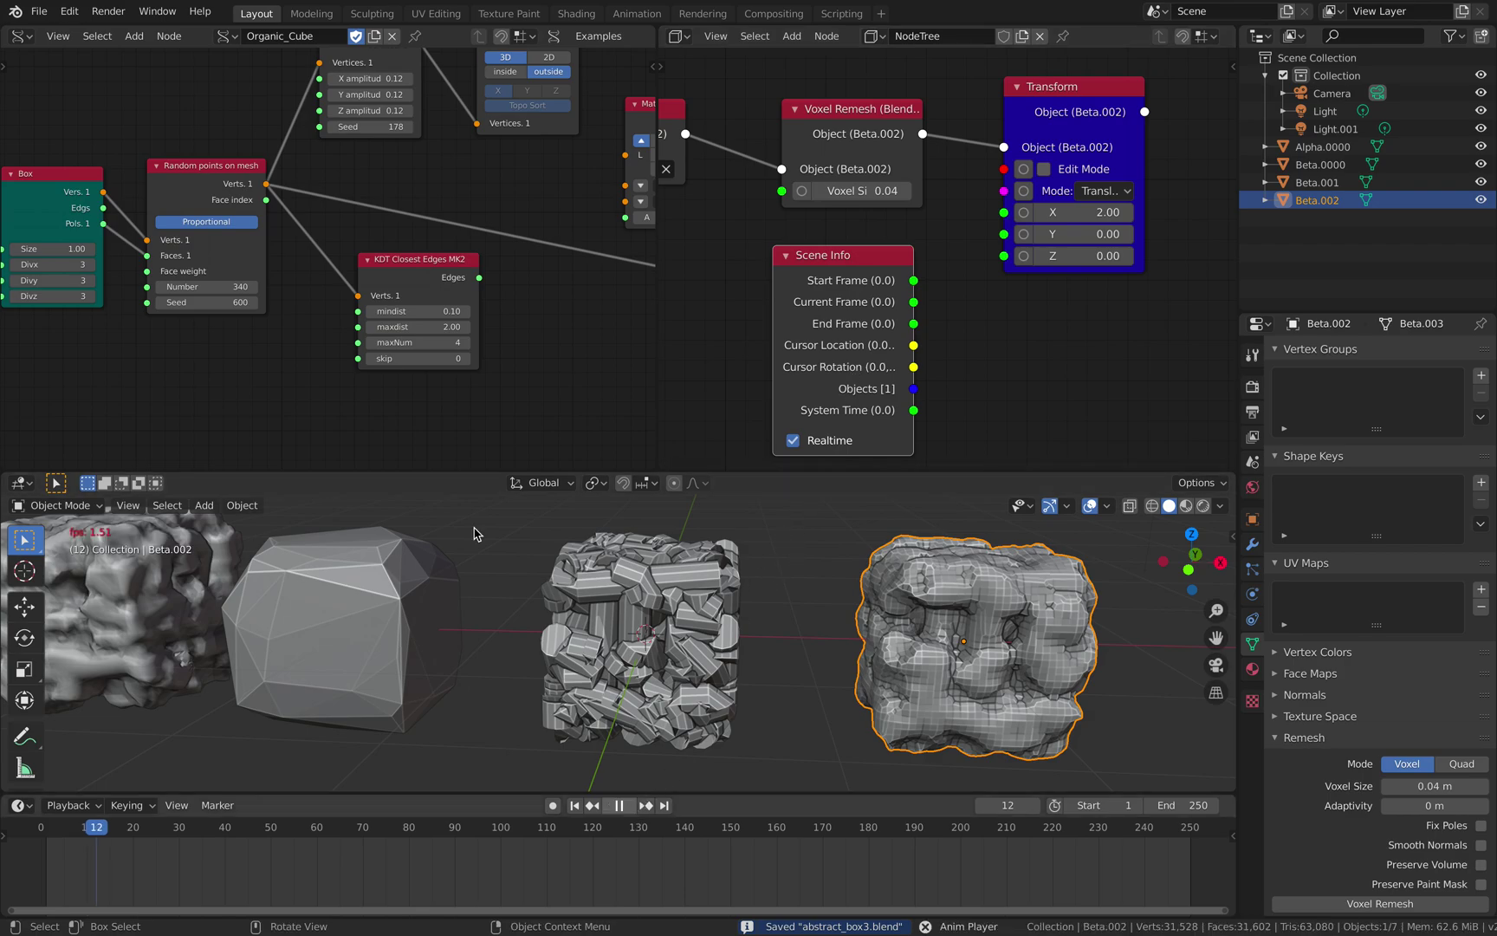
pyautogui.click(617, 807)
# Add a Frame info node to the Sverchok tree and link its Current Frame to the Random points on mesh seed
pyautogui.moveTo(321, 360); pyautogui.dragTo(351, 353, button='middle')
pyautogui.hotkey('shift', 'a')
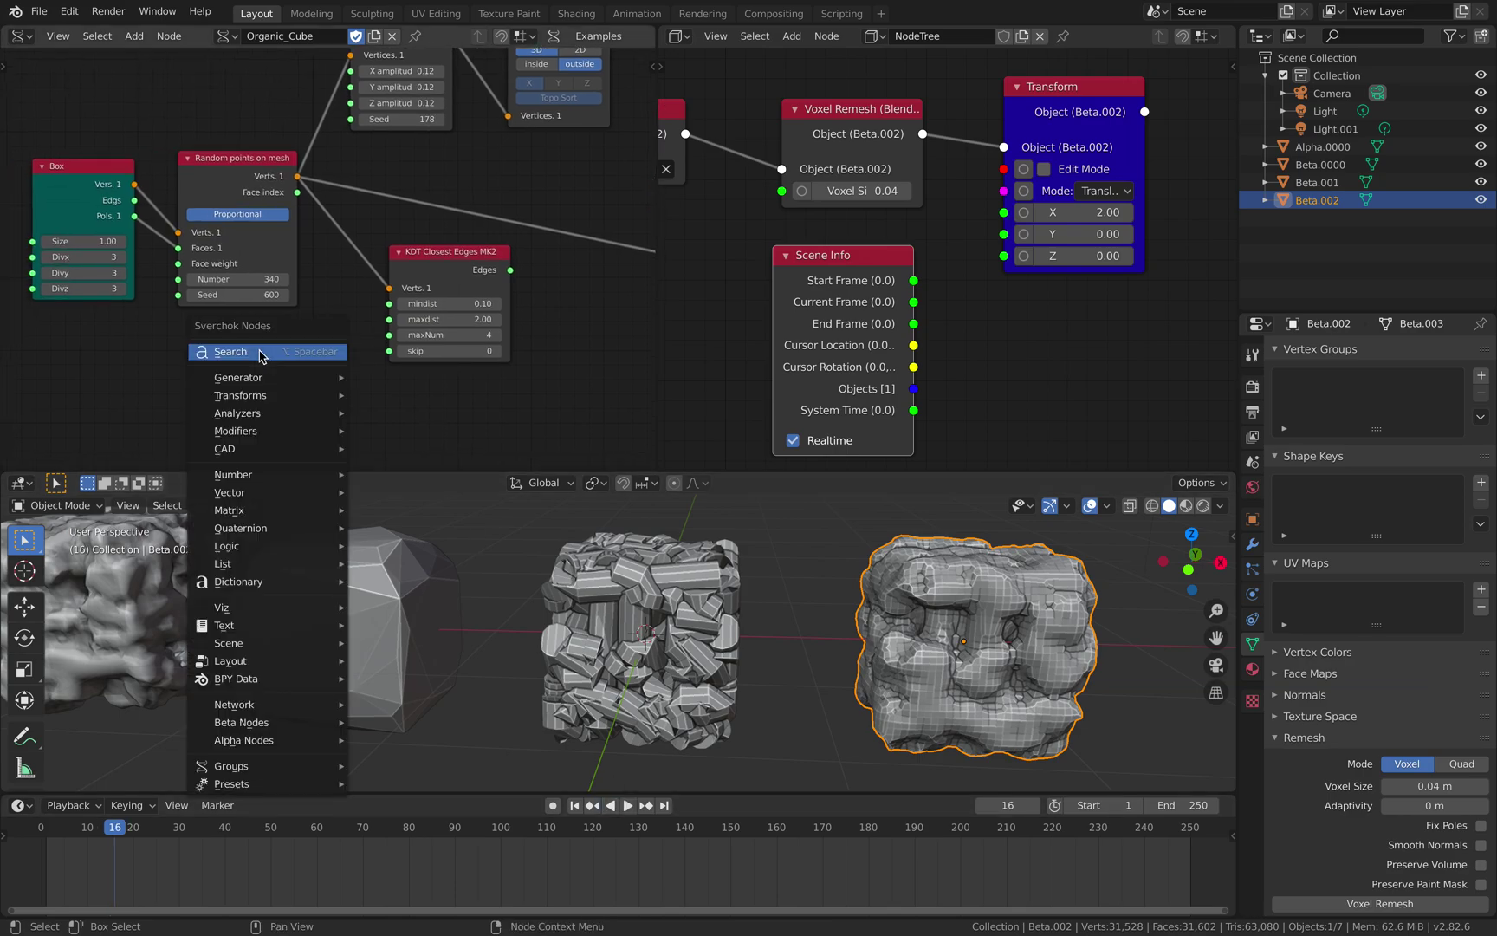
pyautogui.click(259, 354)
pyautogui.write('fra')
pyautogui.click(284, 453)
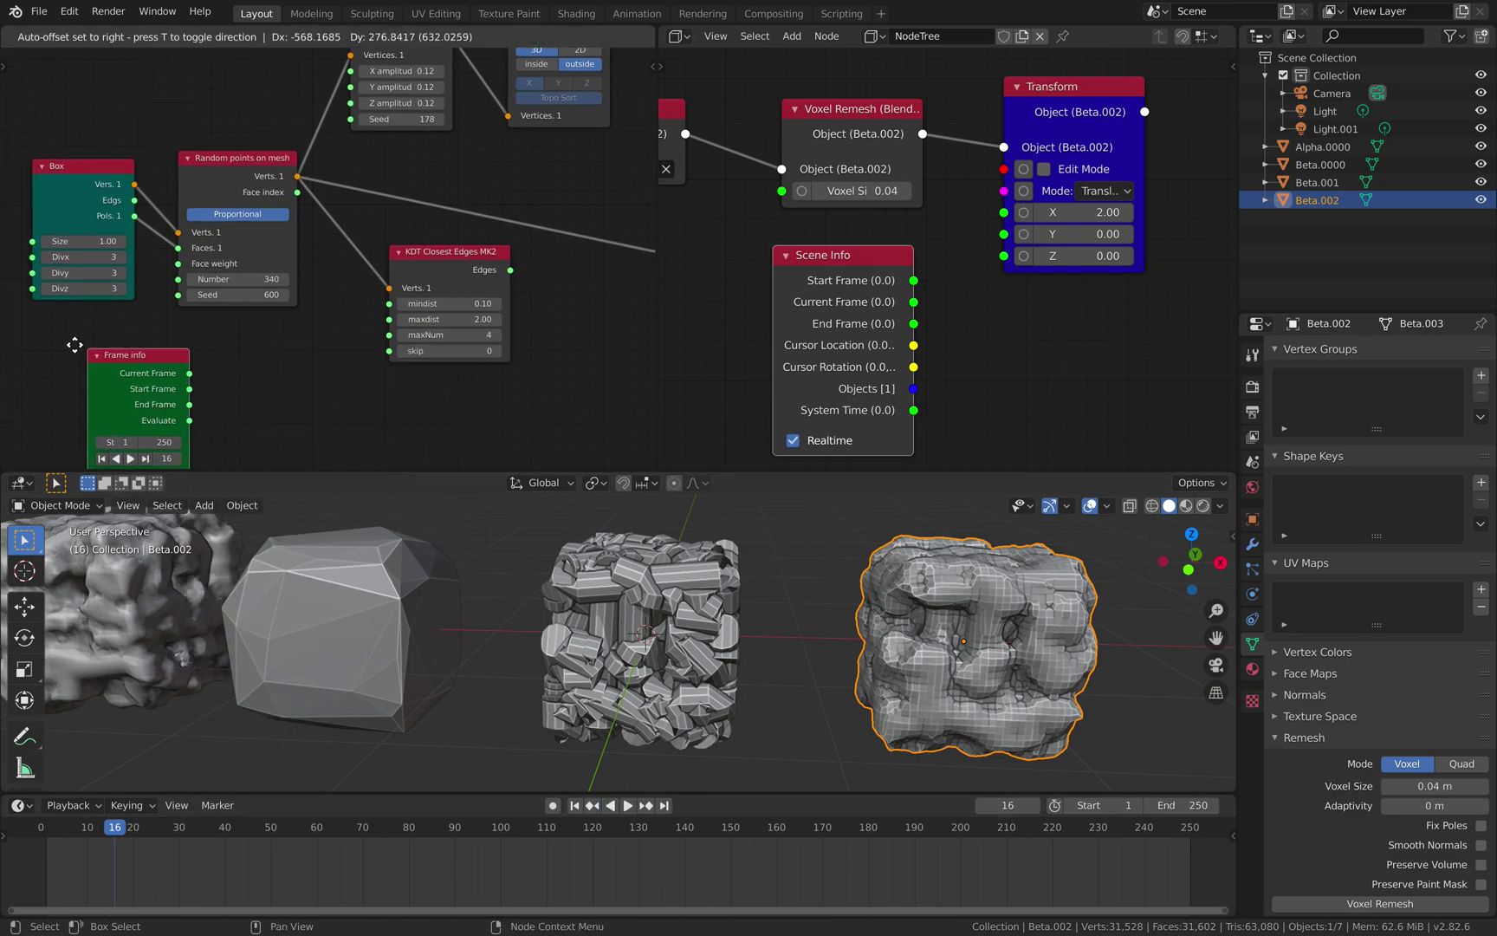
pyautogui.click(82, 349)
pyautogui.moveTo(174, 368); pyautogui.dragTo(179, 295)
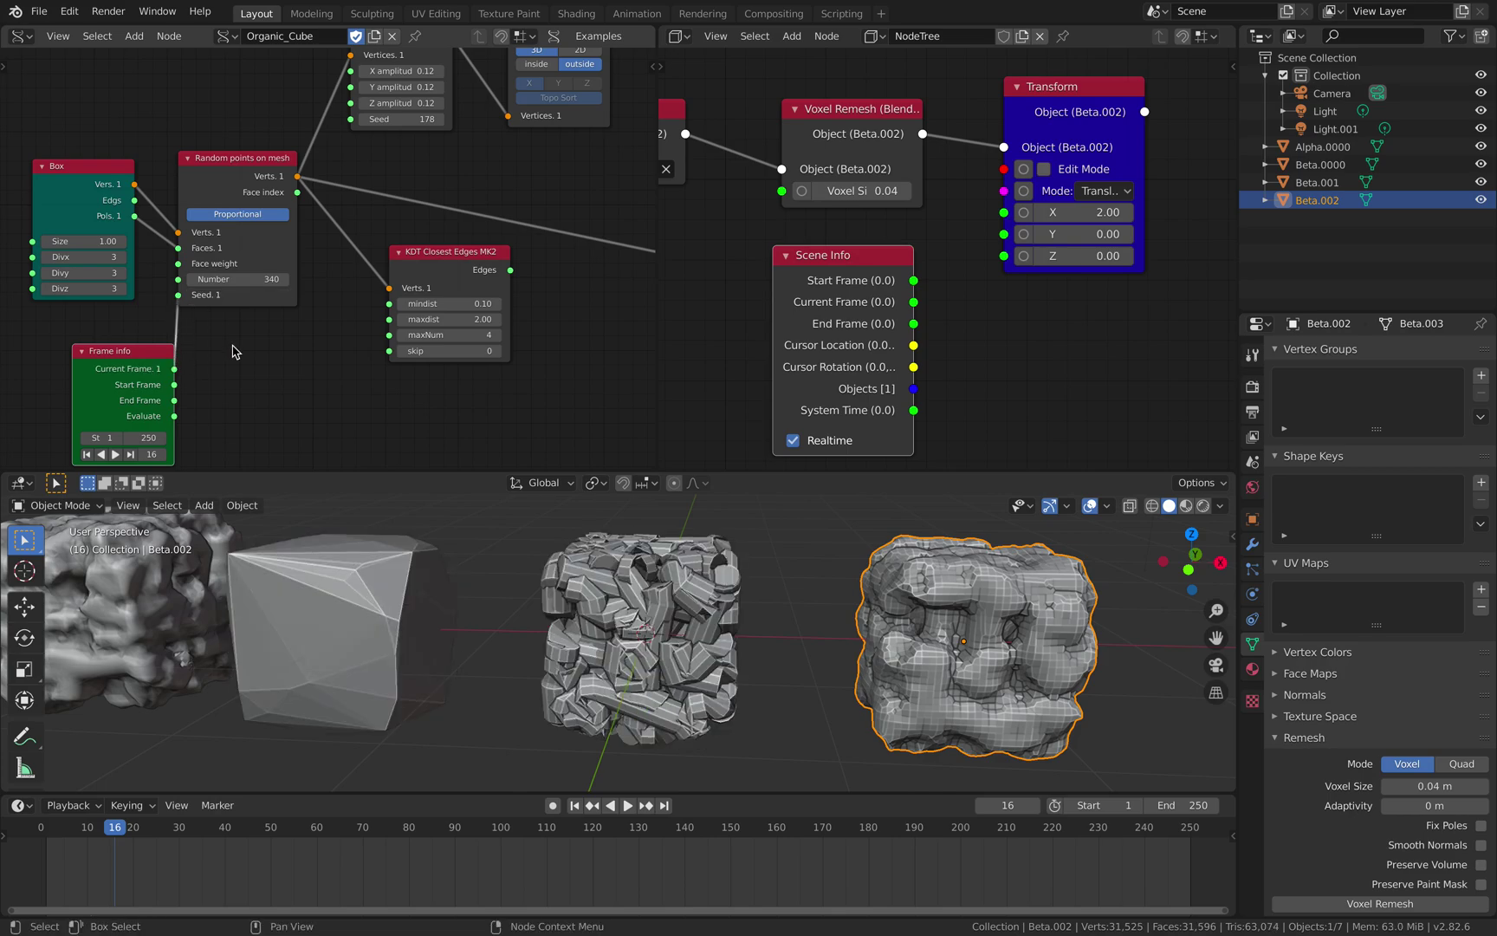
# Advance the timeline frame by frame to frame 25 to cycle the cube variations, and save the file
pyautogui.press('Right')
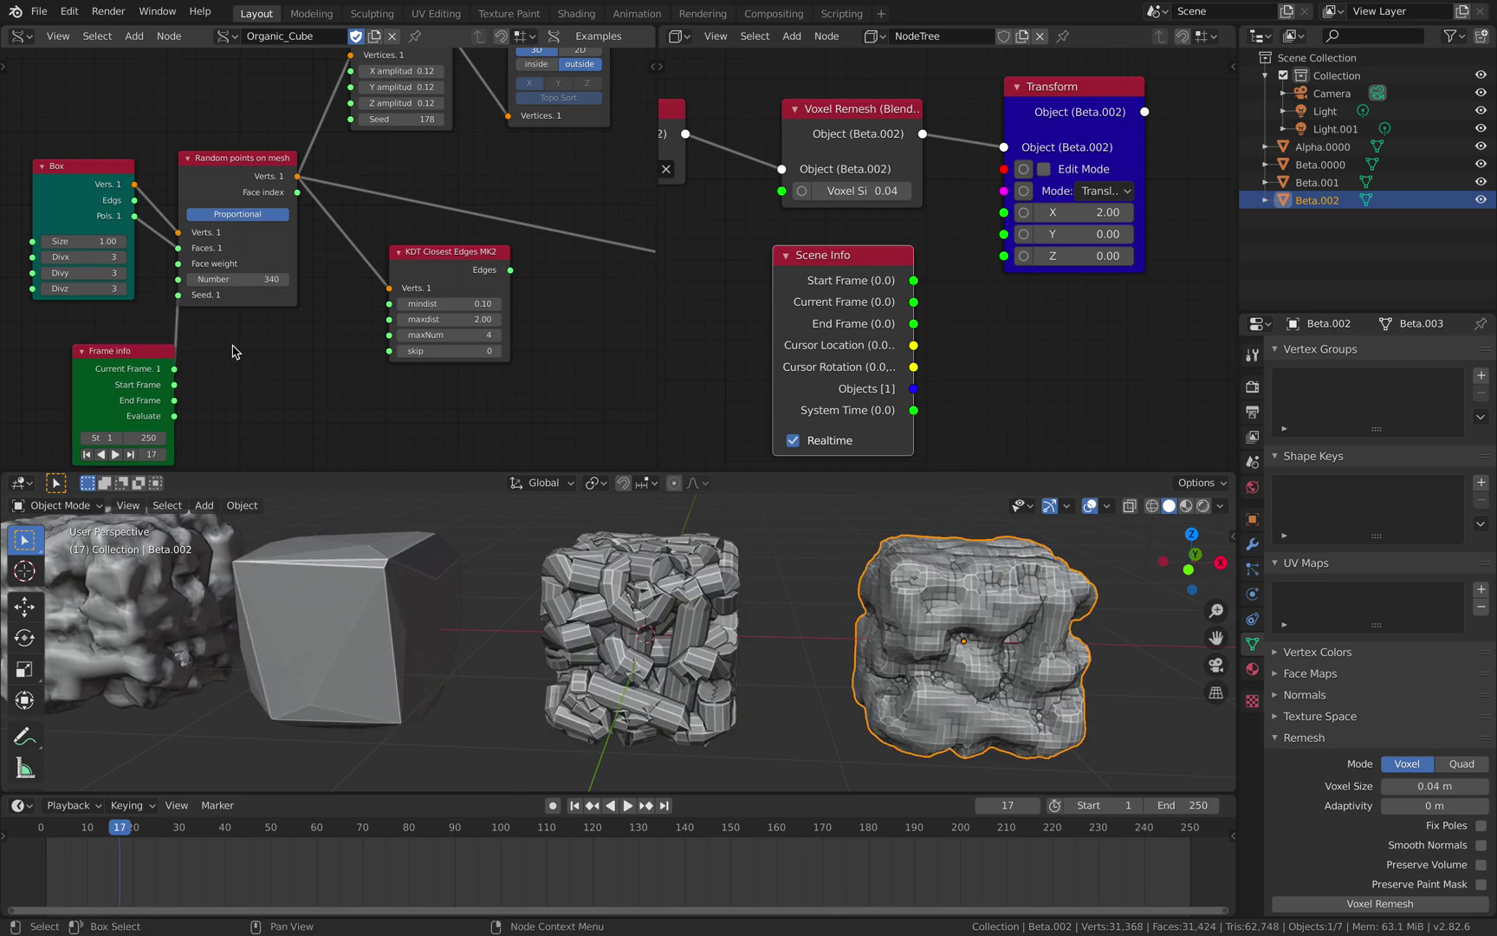
pyautogui.press('Right')
pyautogui.press('Right')
pyautogui.press('Right')
pyautogui.press('Right')
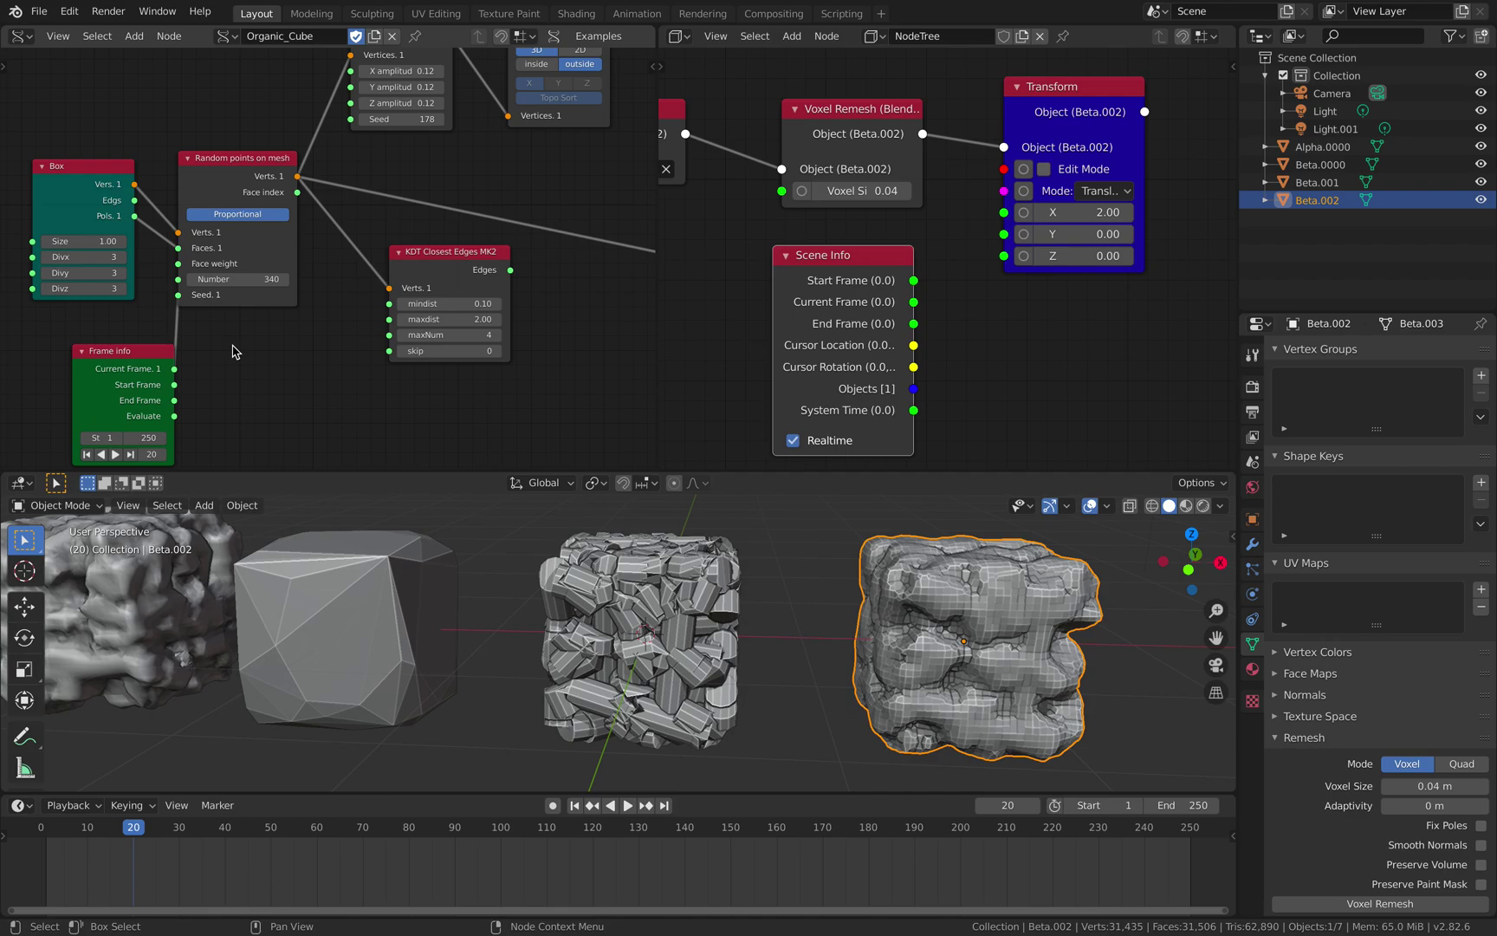
pyautogui.press('Right')
pyautogui.press('Right')
pyautogui.press('Right')
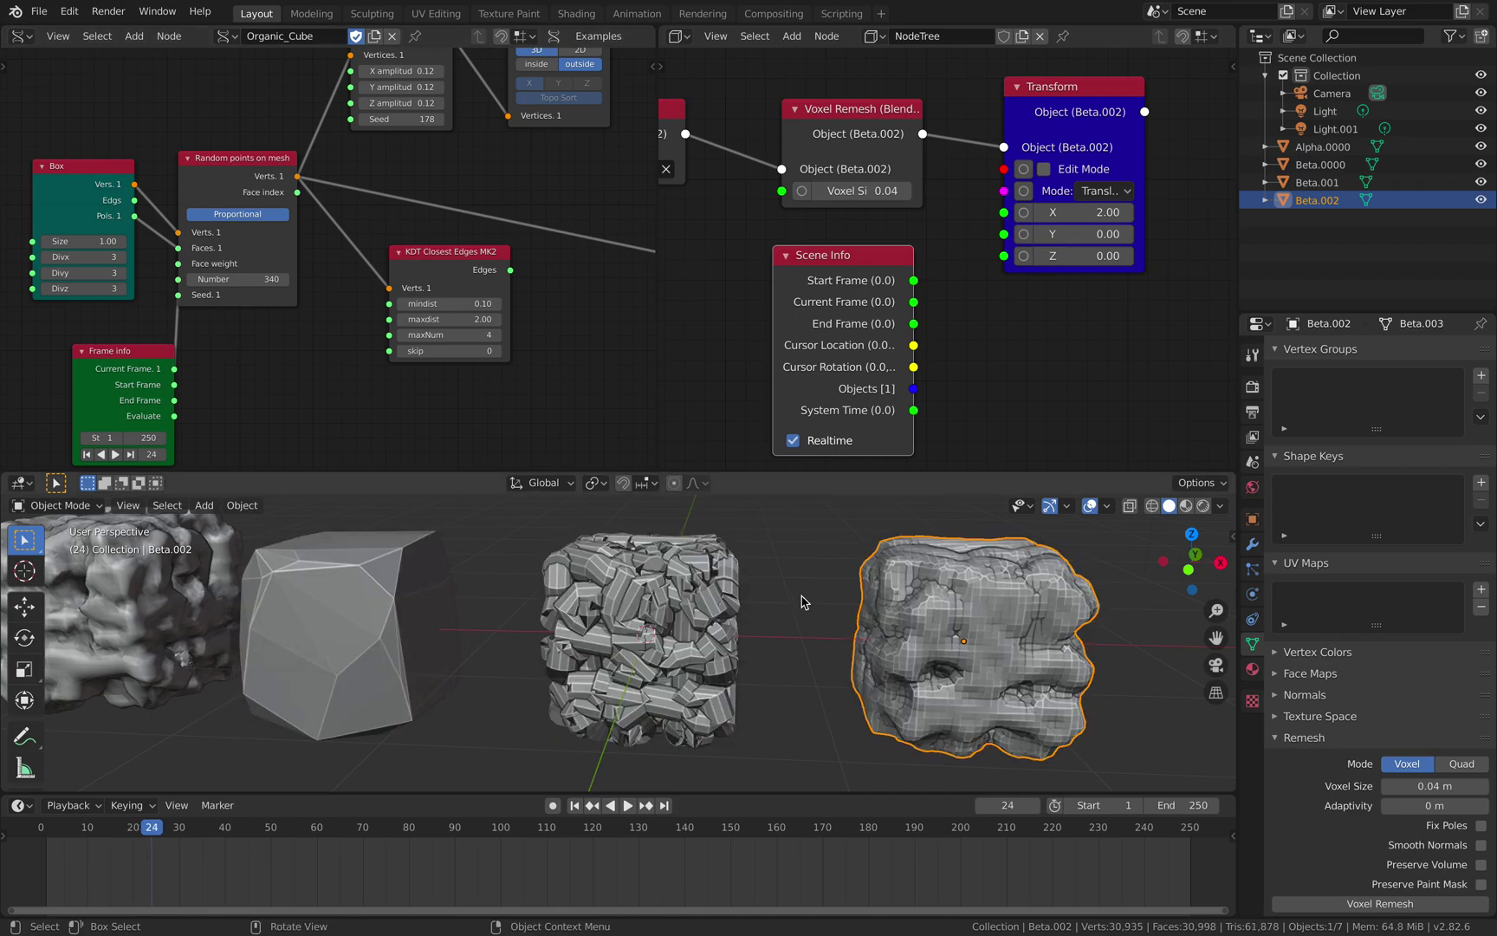
pyautogui.press('Right')
pyautogui.hotkey('ctrl', 's')
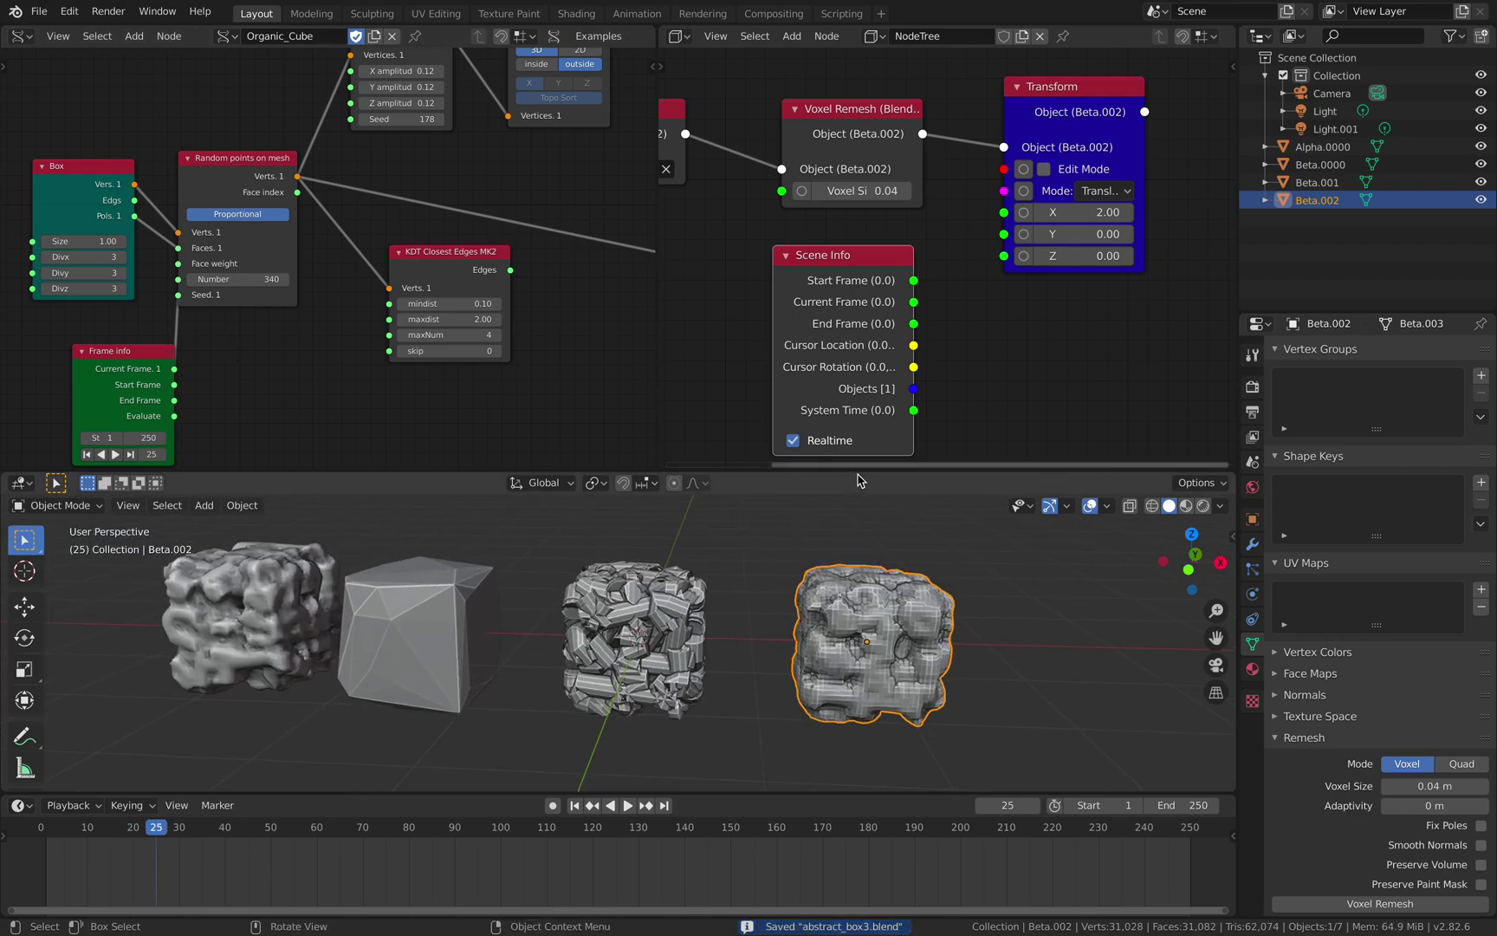
# Enlarge the 3D view and duplicate the remeshed cube, placing the copy directly above the original
pyautogui.moveTo(859, 470); pyautogui.dragTo(856, 296)
pyautogui.keyDown('shift'); pyautogui.moveTo(852, 465); pyautogui.dragTo(779, 508, button='middle'); pyautogui.keyUp('shift')
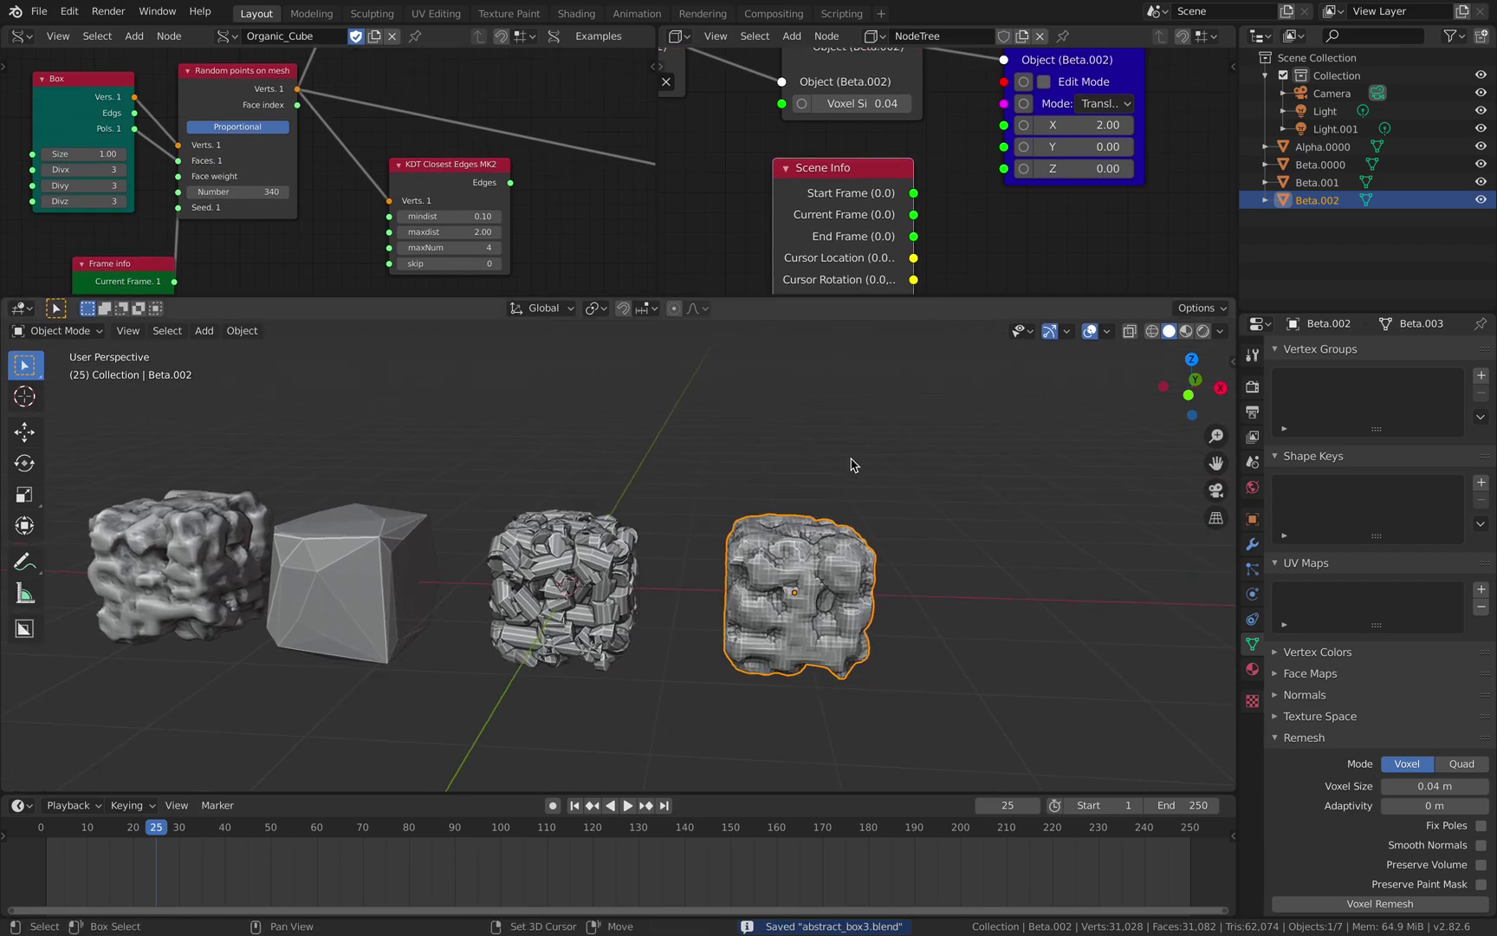
pyautogui.keyDown('shift'); pyautogui.hscroll(5, 797, 554); pyautogui.keyUp('shift')
pyautogui.hotkey('shift', 'd')
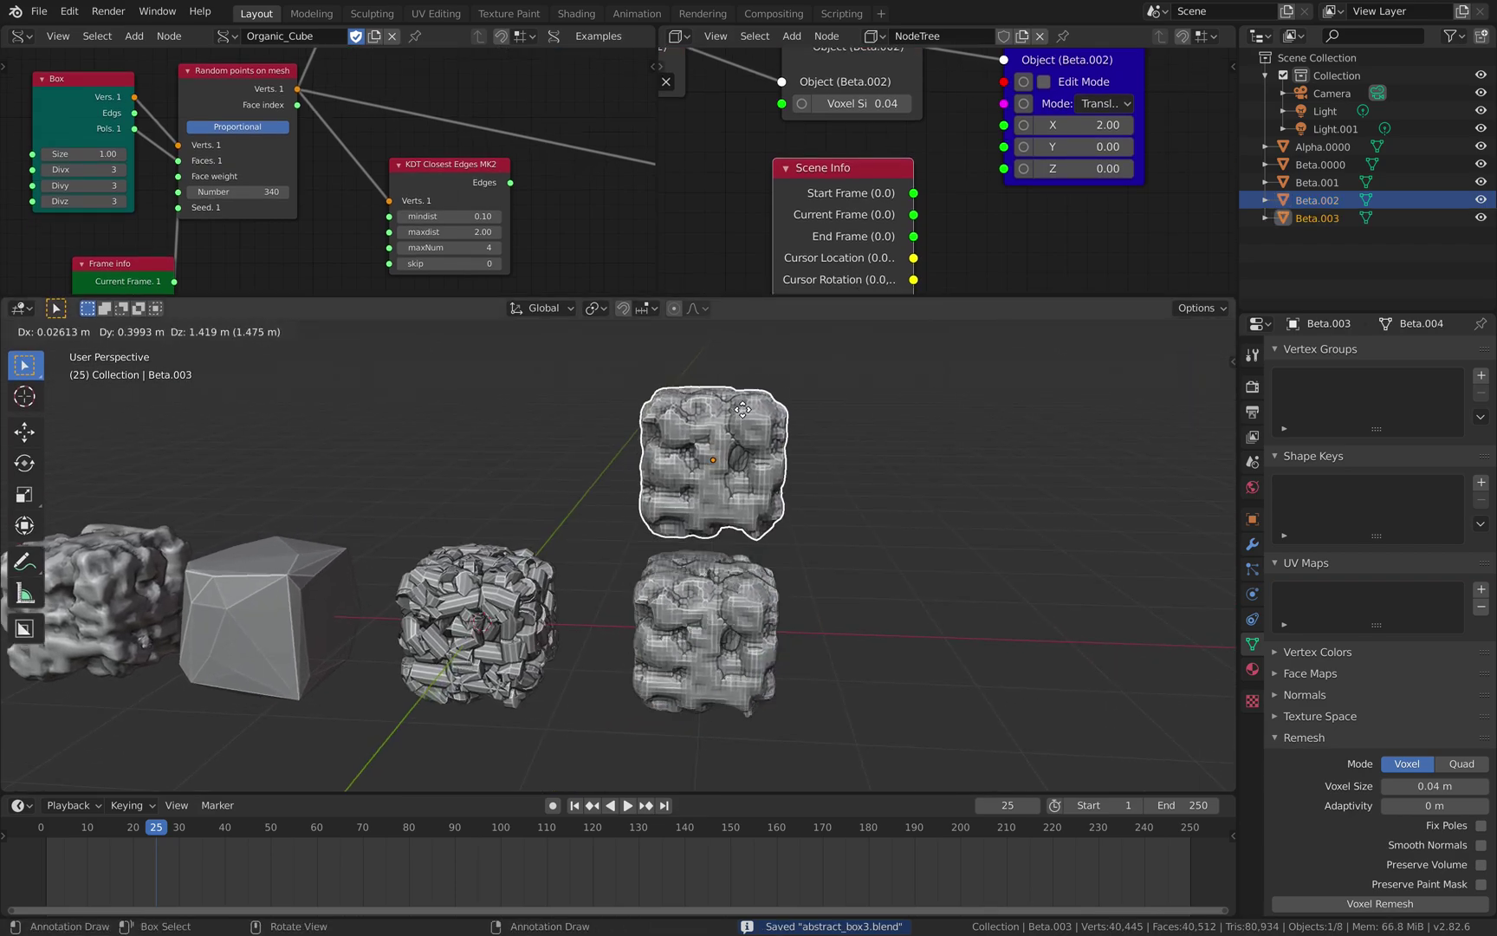
pyautogui.click(754, 406)
# Advance to frame 26 and duplicate the remeshed cube, placing the copy second in the upper row
pyautogui.press('Right')
pyautogui.click(738, 592)
pyautogui.hotkey('shift', 'd')
pyautogui.click(905, 416)
# Advance to frame 27 and duplicate the remeshed cube, placing the copy third in the upper row
pyautogui.press('Right')
pyautogui.press('Down')
pyautogui.click(764, 589)
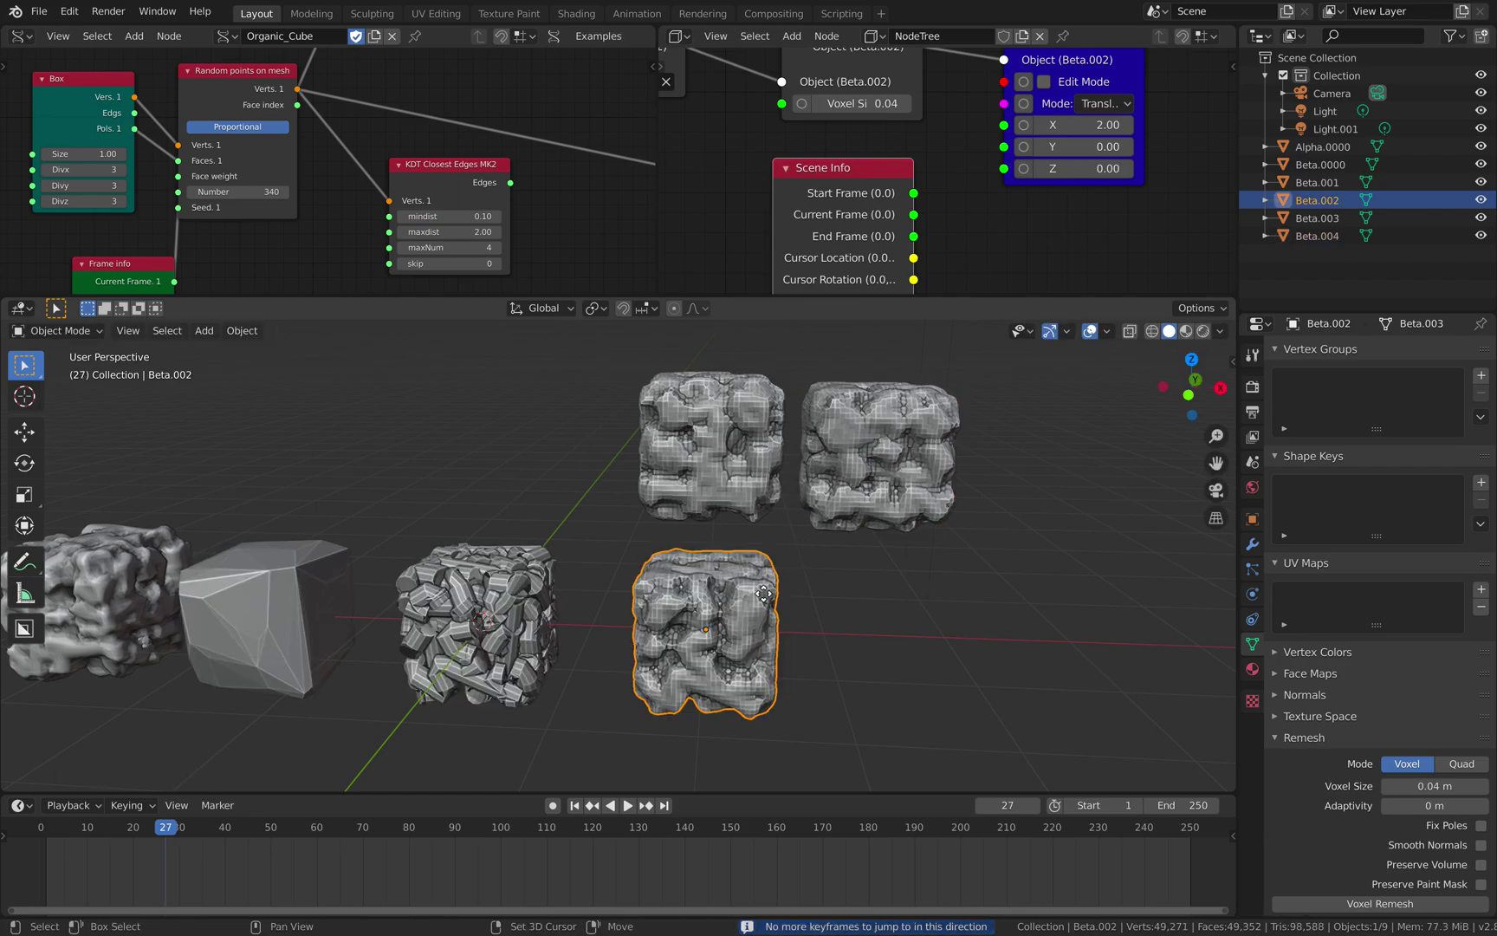
pyautogui.hotkey('shift', 'd')
pyautogui.click(1085, 427)
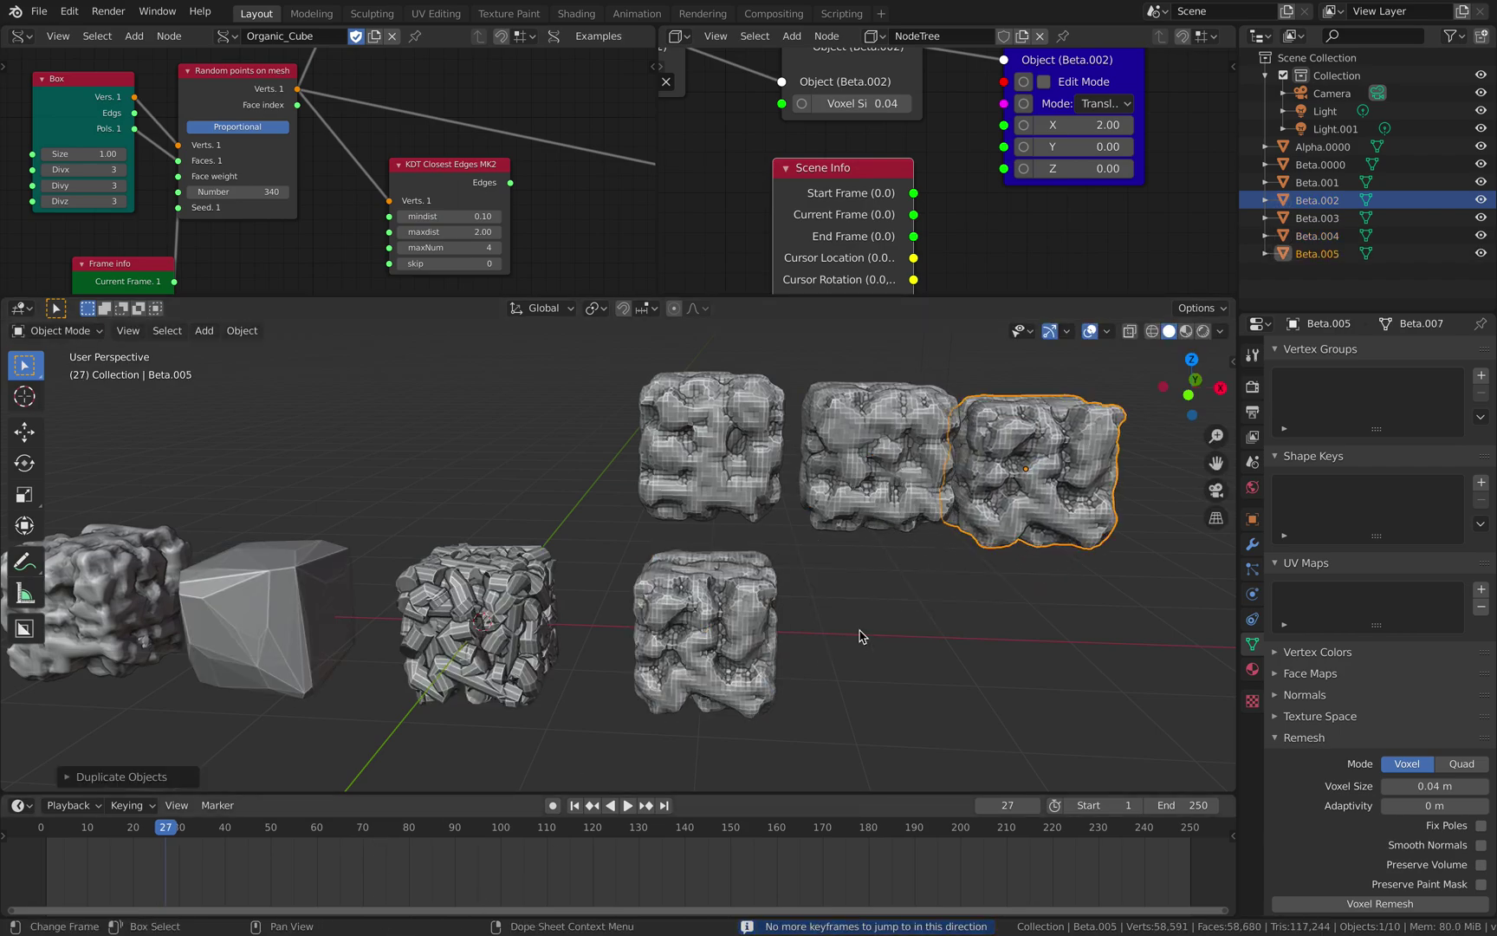
# Jump to frame 71 and duplicate the remeshed cube, placing the copy right beside the original in the lower row
pyautogui.click(745, 635)
pyautogui.click(367, 826)
pyautogui.hotkey('shift', 'd')
pyautogui.click(896, 630)
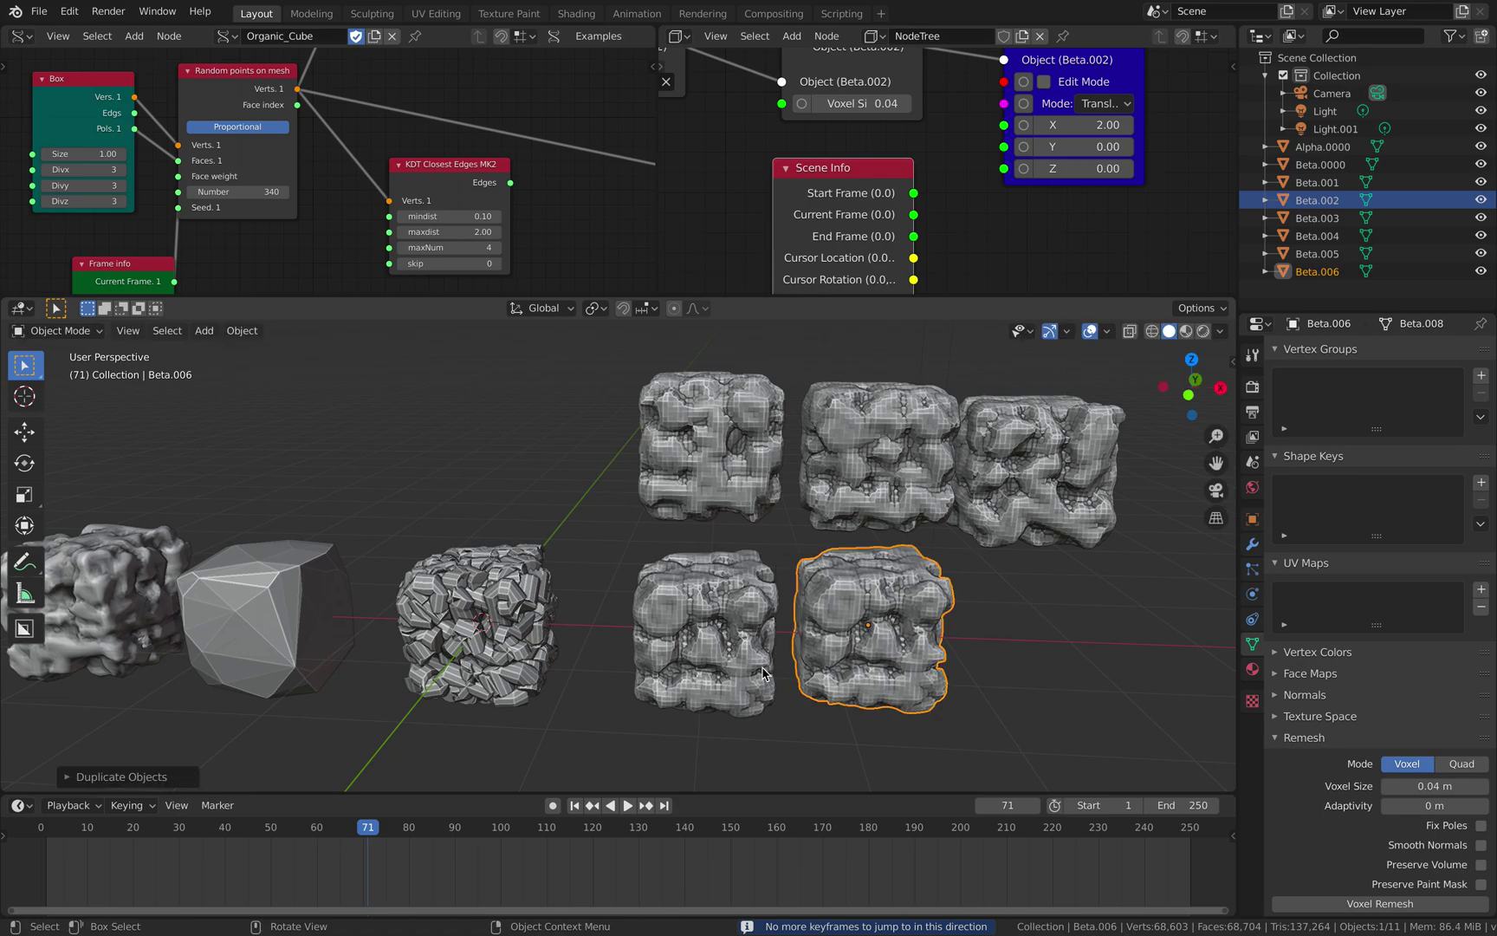
# Advance to frame 73 and duplicate the remeshed cube, placing the copy third in the lower row
pyautogui.click(726, 685)
pyautogui.press('Right')
pyautogui.press('Right')
pyautogui.hotkey('shift', 'd')
pyautogui.click(1078, 641)
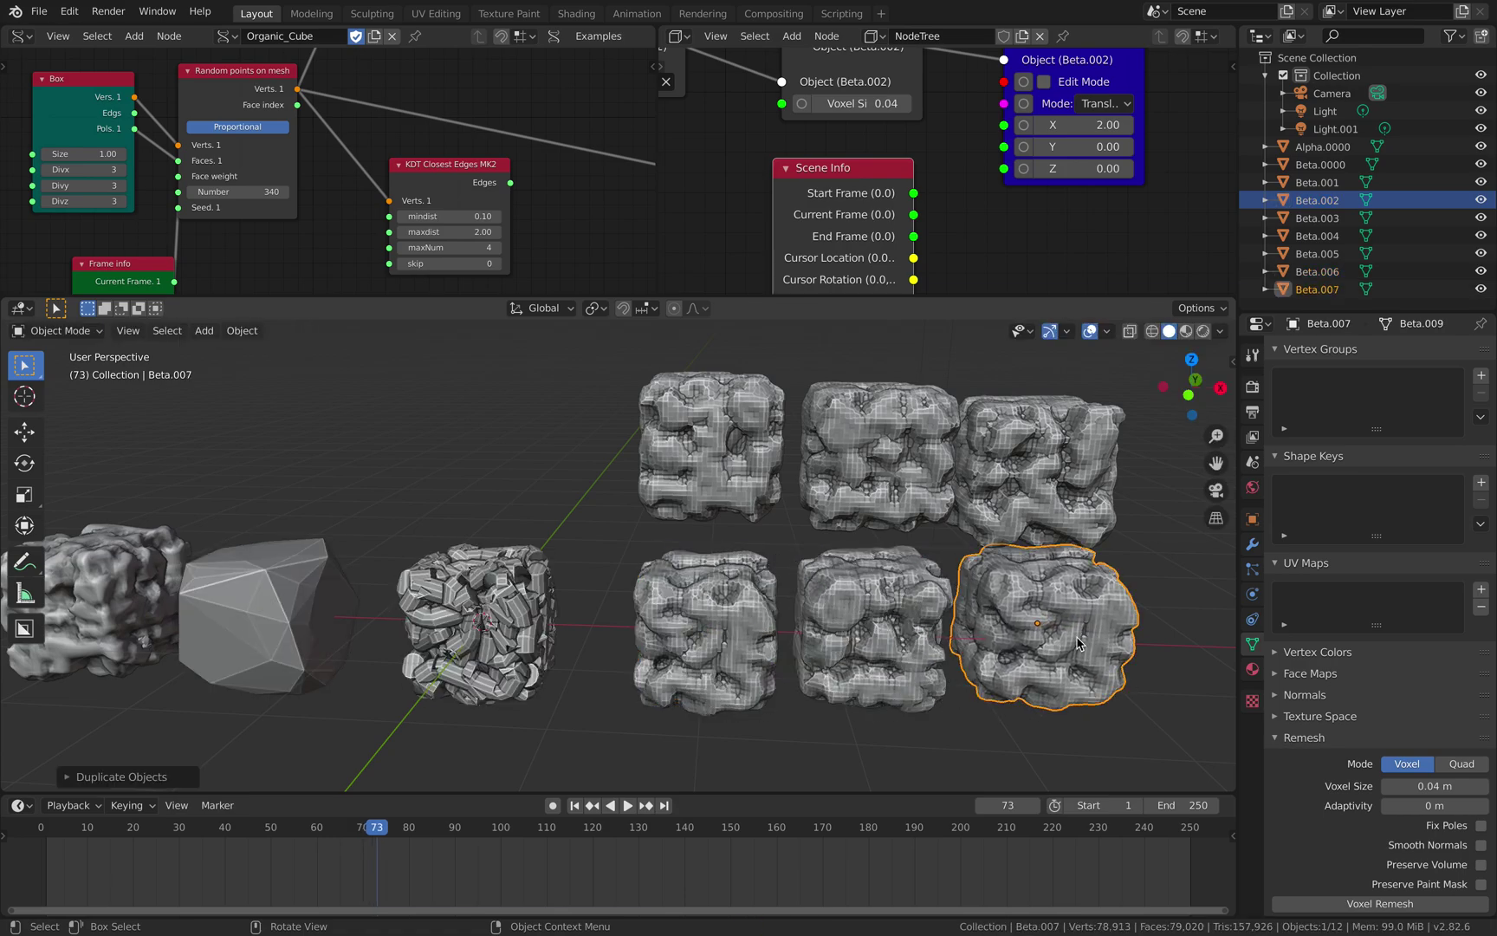
# Duplicate the remeshed cube at frame 123, placing the copy fourth in the upper row
pyautogui.keyDown('shift'); pyautogui.moveTo(1122, 640); pyautogui.dragTo(807, 650, button='middle'); pyautogui.keyUp('shift')
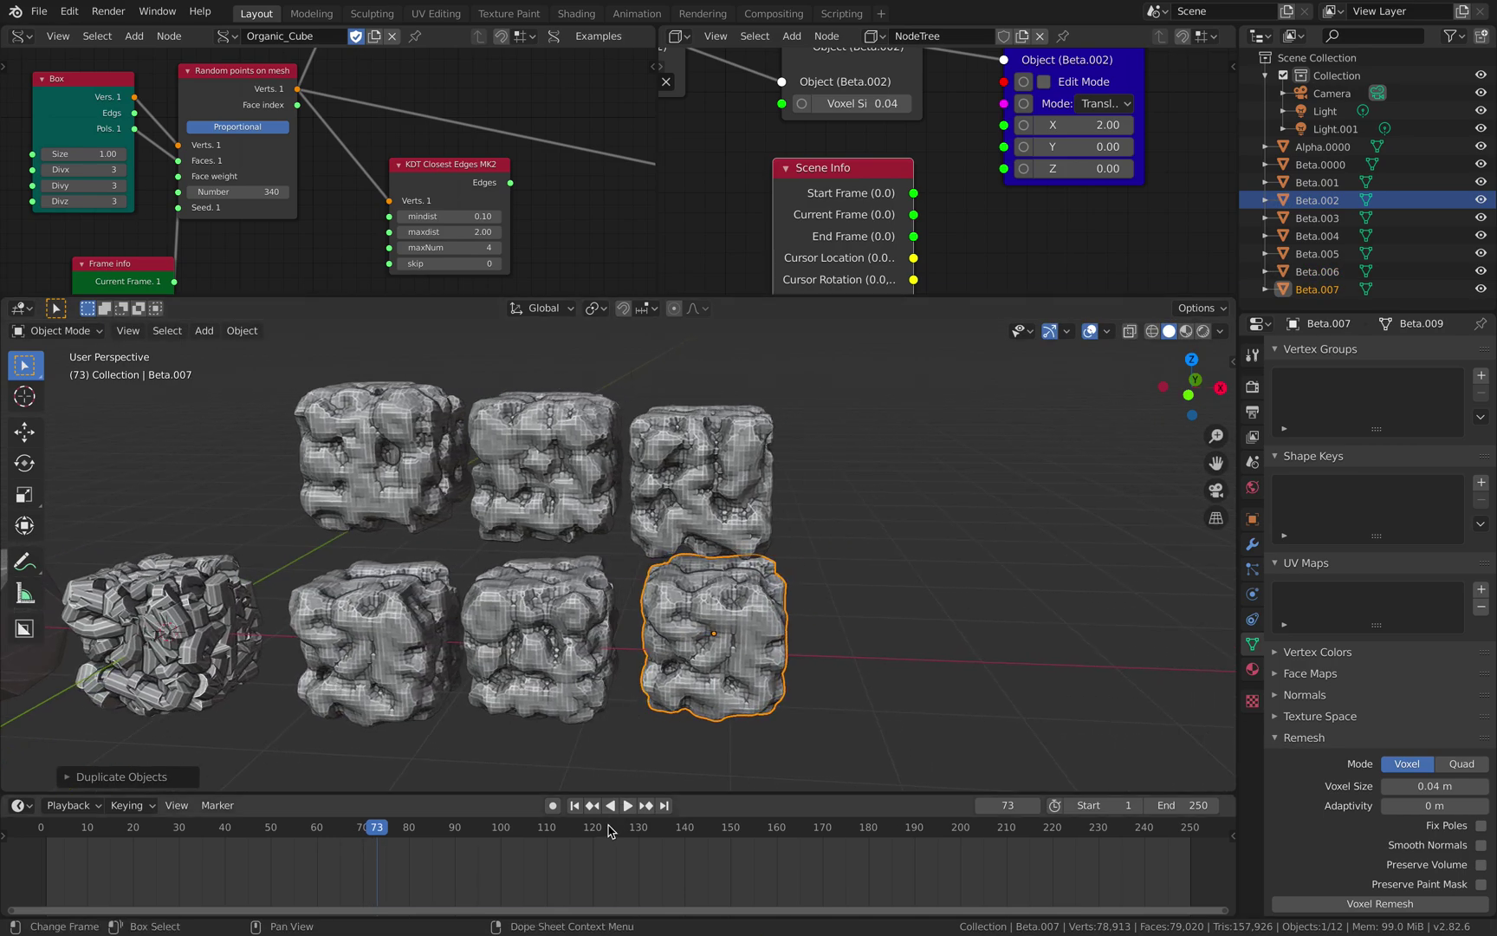
pyautogui.click(411, 653)
pyautogui.hotkey('shift', 'd')
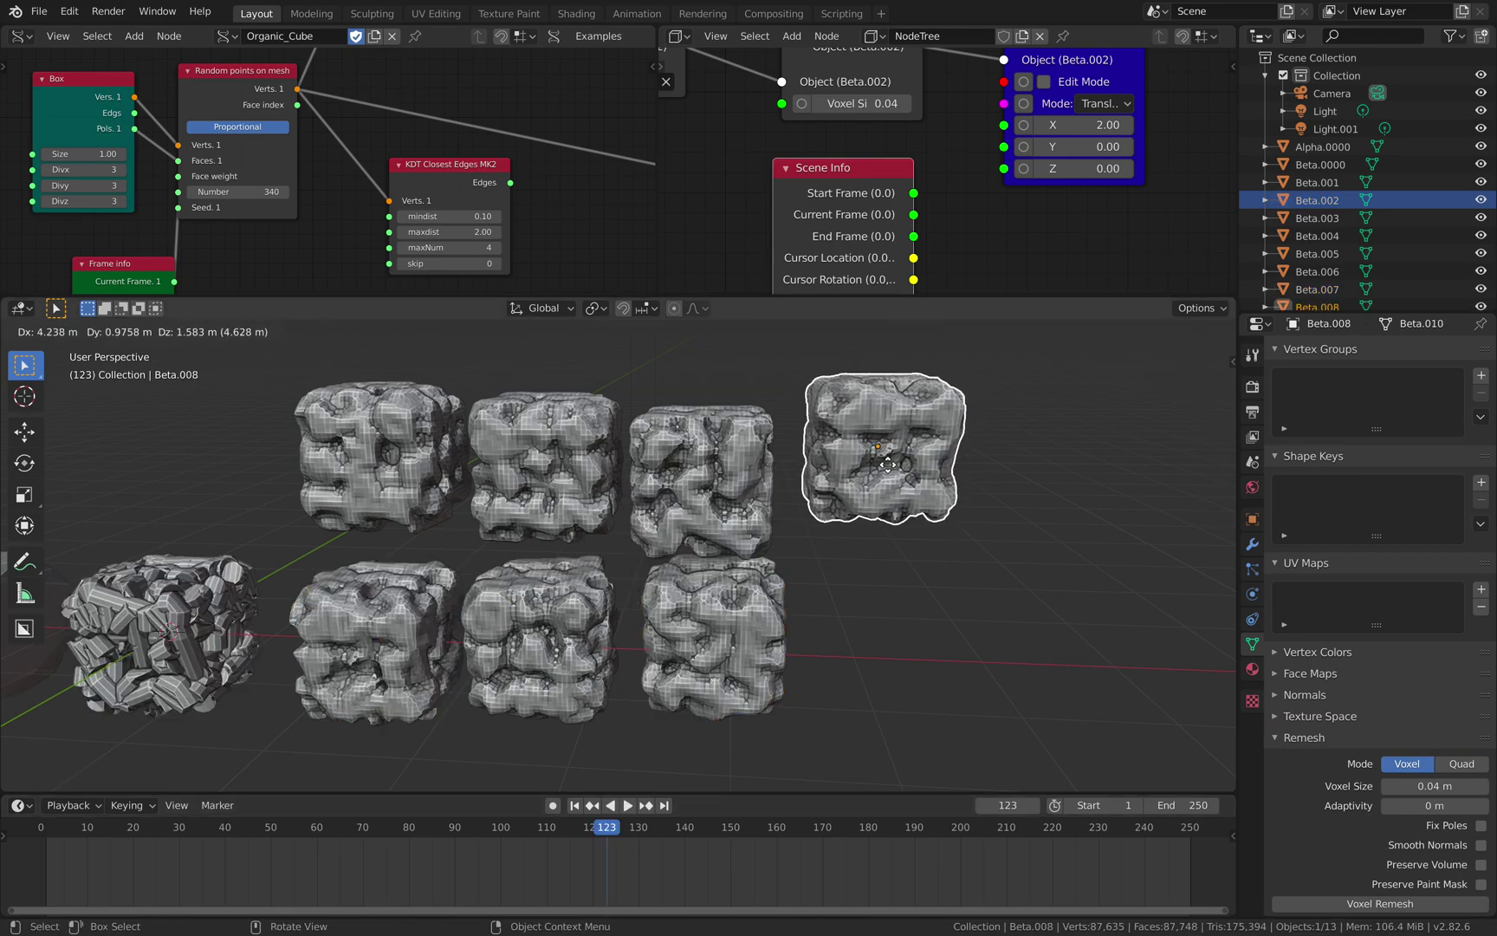
pyautogui.click(886, 465)
# Advance to frame 126 and duplicate the remeshed cube, placing the copy fourth in the lower row
pyautogui.press('Right')
pyautogui.click(429, 679)
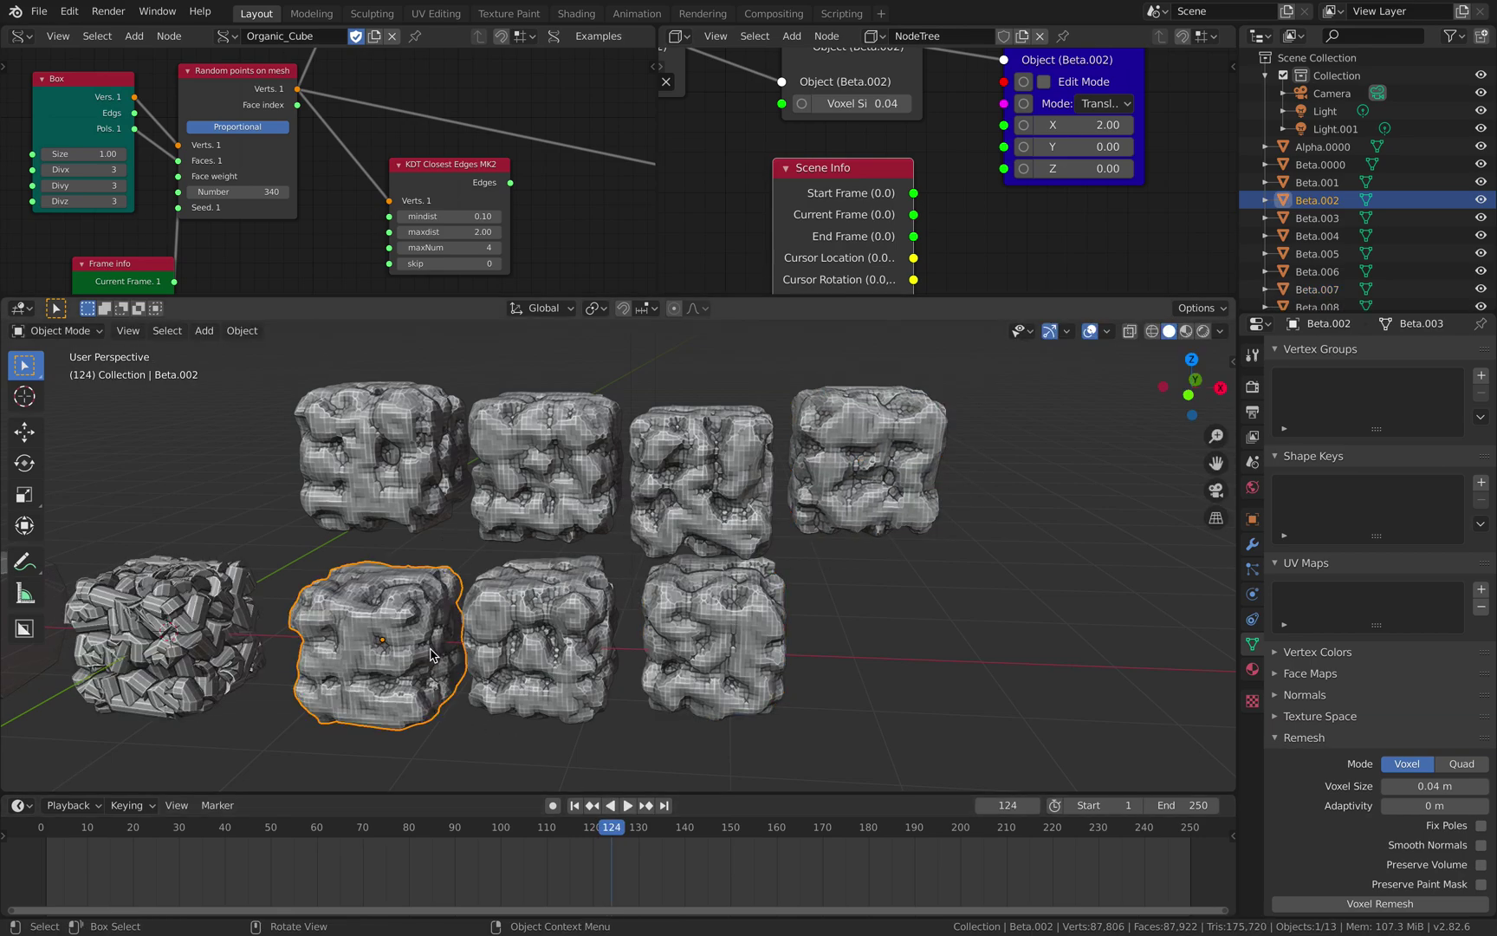
pyautogui.press('Right')
pyautogui.press('Right')
pyautogui.hotkey('shift', 'd')
pyautogui.click(923, 644)
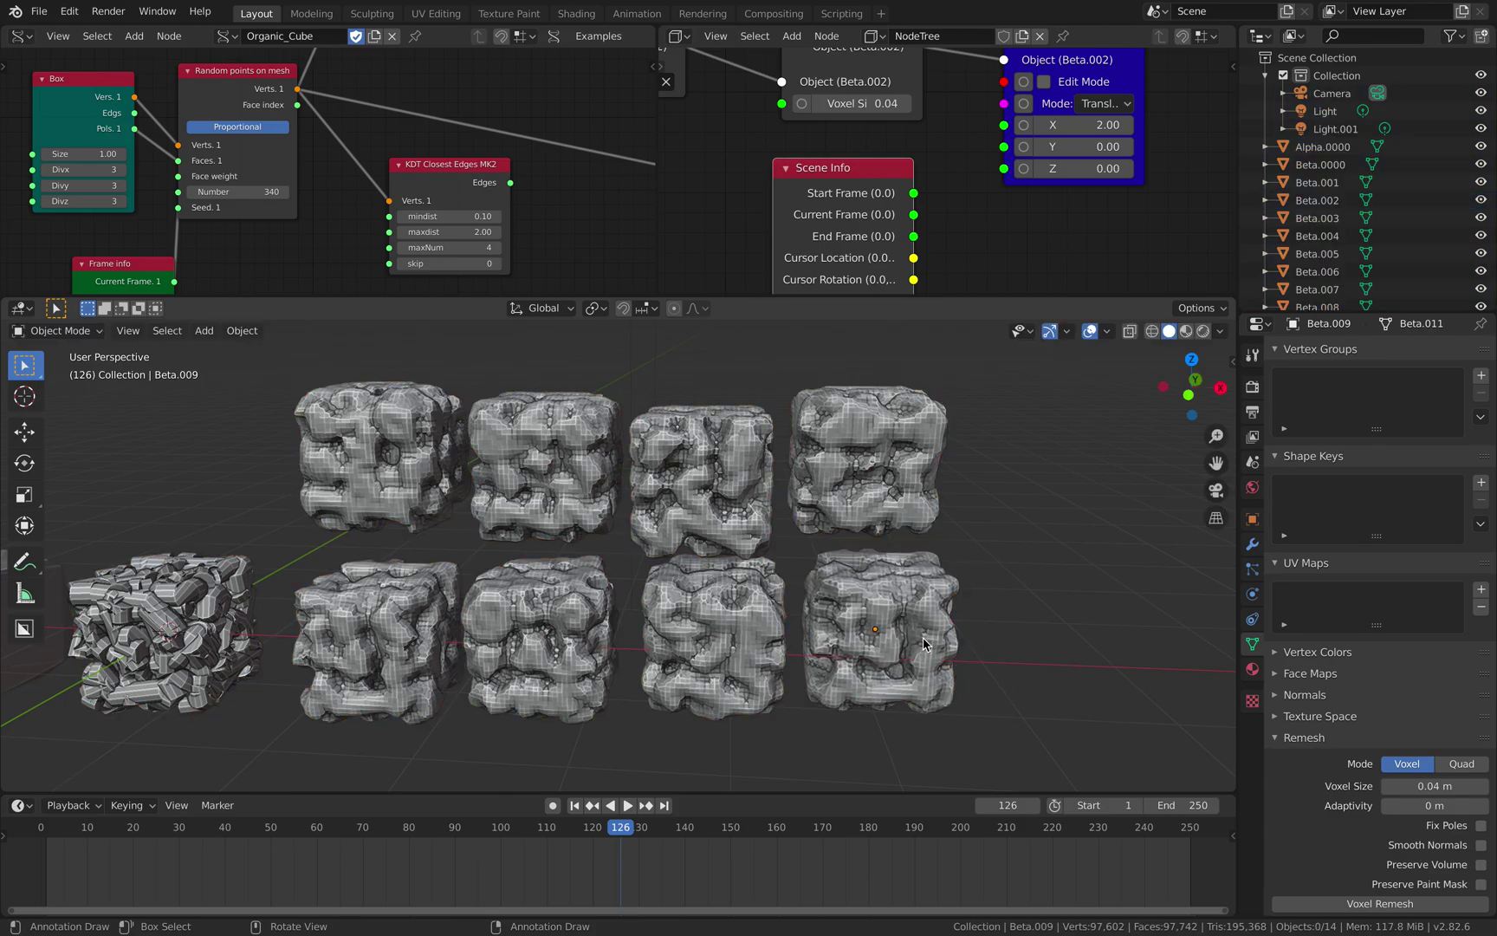
# Examine the collected cube variations and the Box, Random points on mesh and Randomize nodes of the Sverchok tree
pyautogui.moveTo(924, 644)
pyautogui.mouseDown(button='middle')
pyautogui.moveTo(859, 631)
pyautogui.moveTo(924, 644)
pyautogui.mouseUp(button='middle')
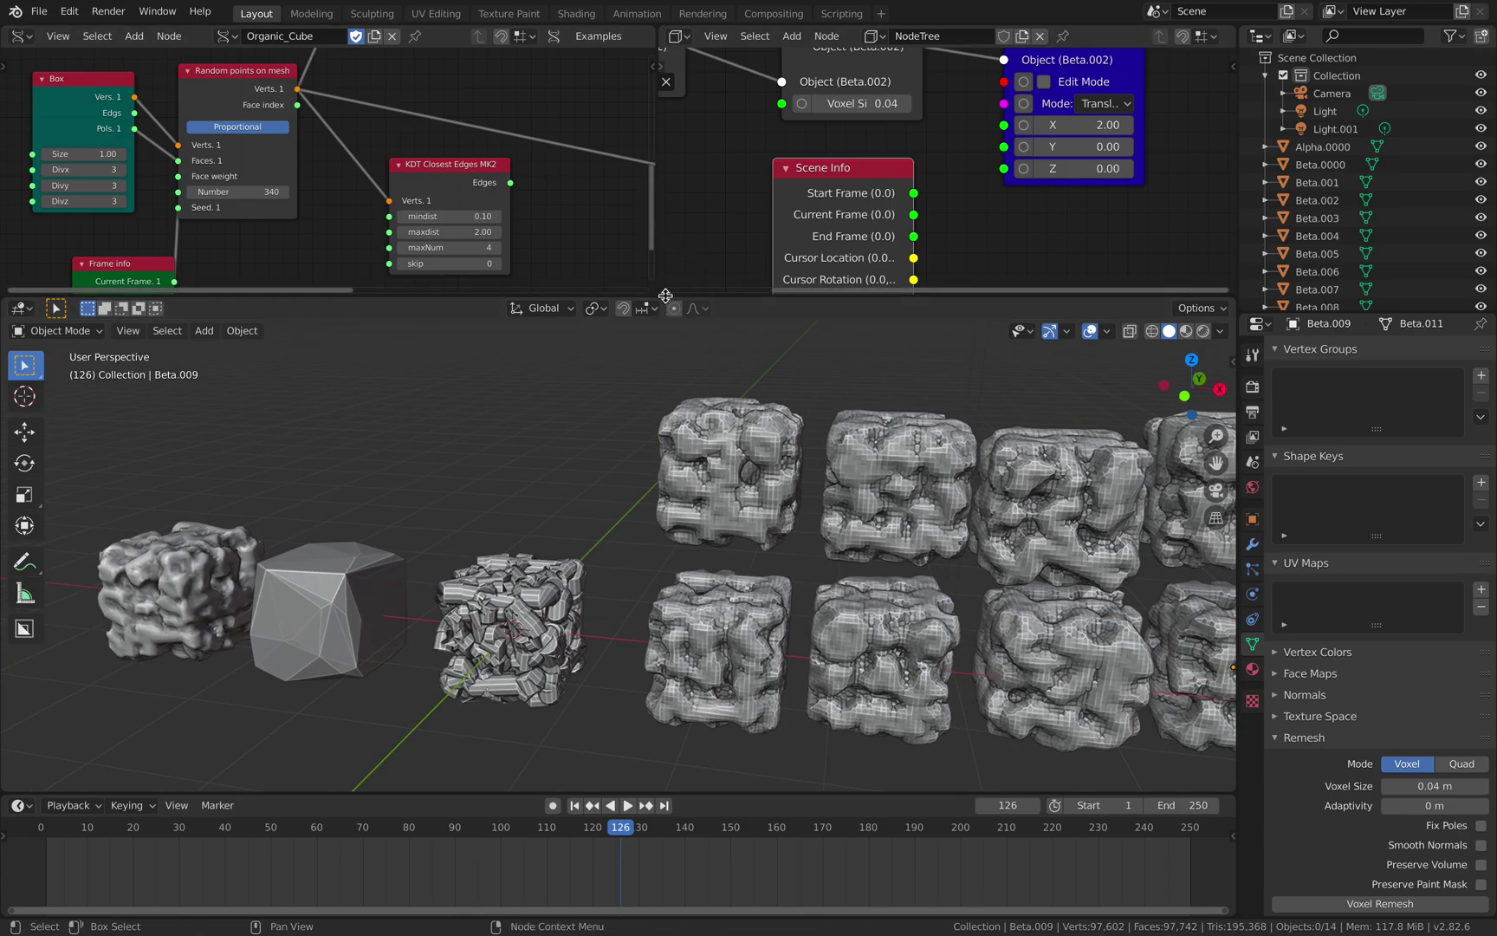
pyautogui.moveTo(693, 298); pyautogui.dragTo(675, 389)
pyautogui.scroll(3, 522, 164)
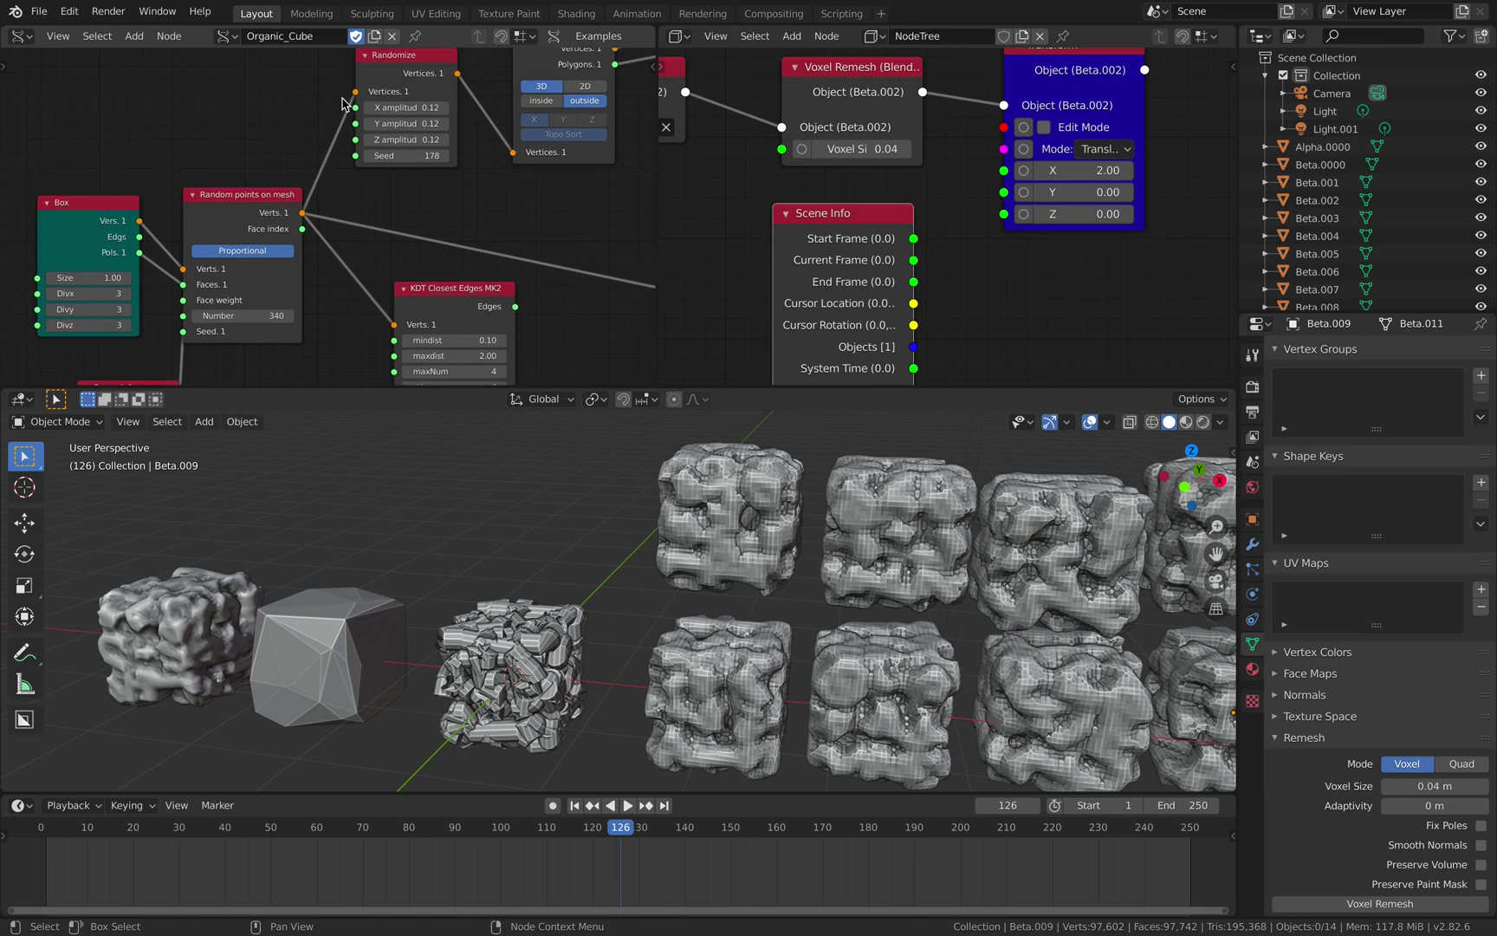
pyautogui.hscroll(-1, 342, 97)
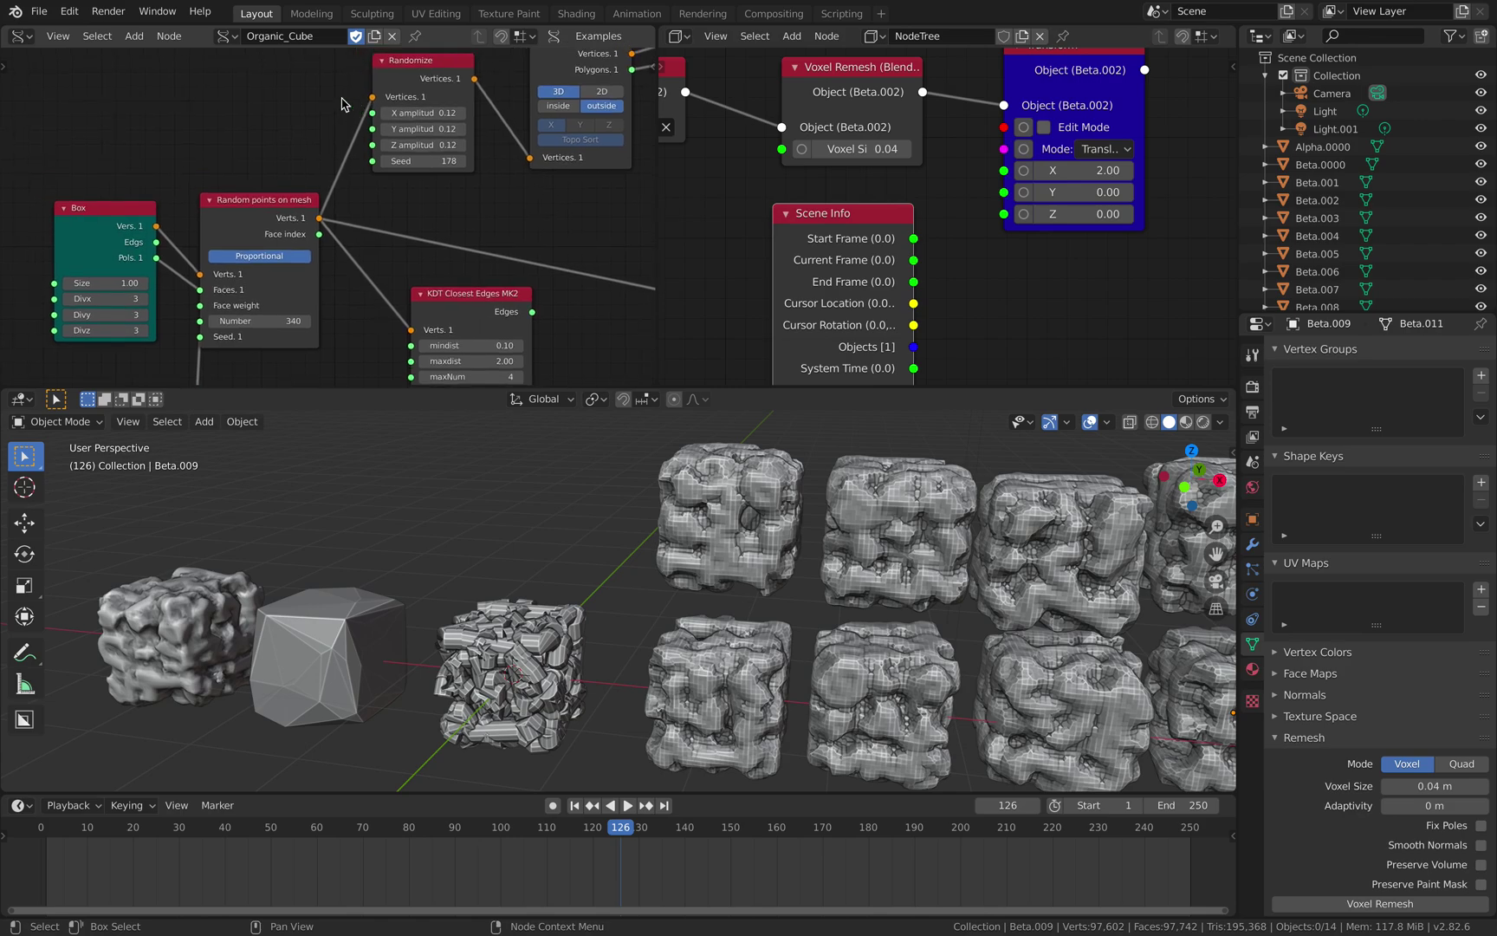
pyautogui.scroll(-1, 342, 103)
pyautogui.hscroll(-1, 343, 104)
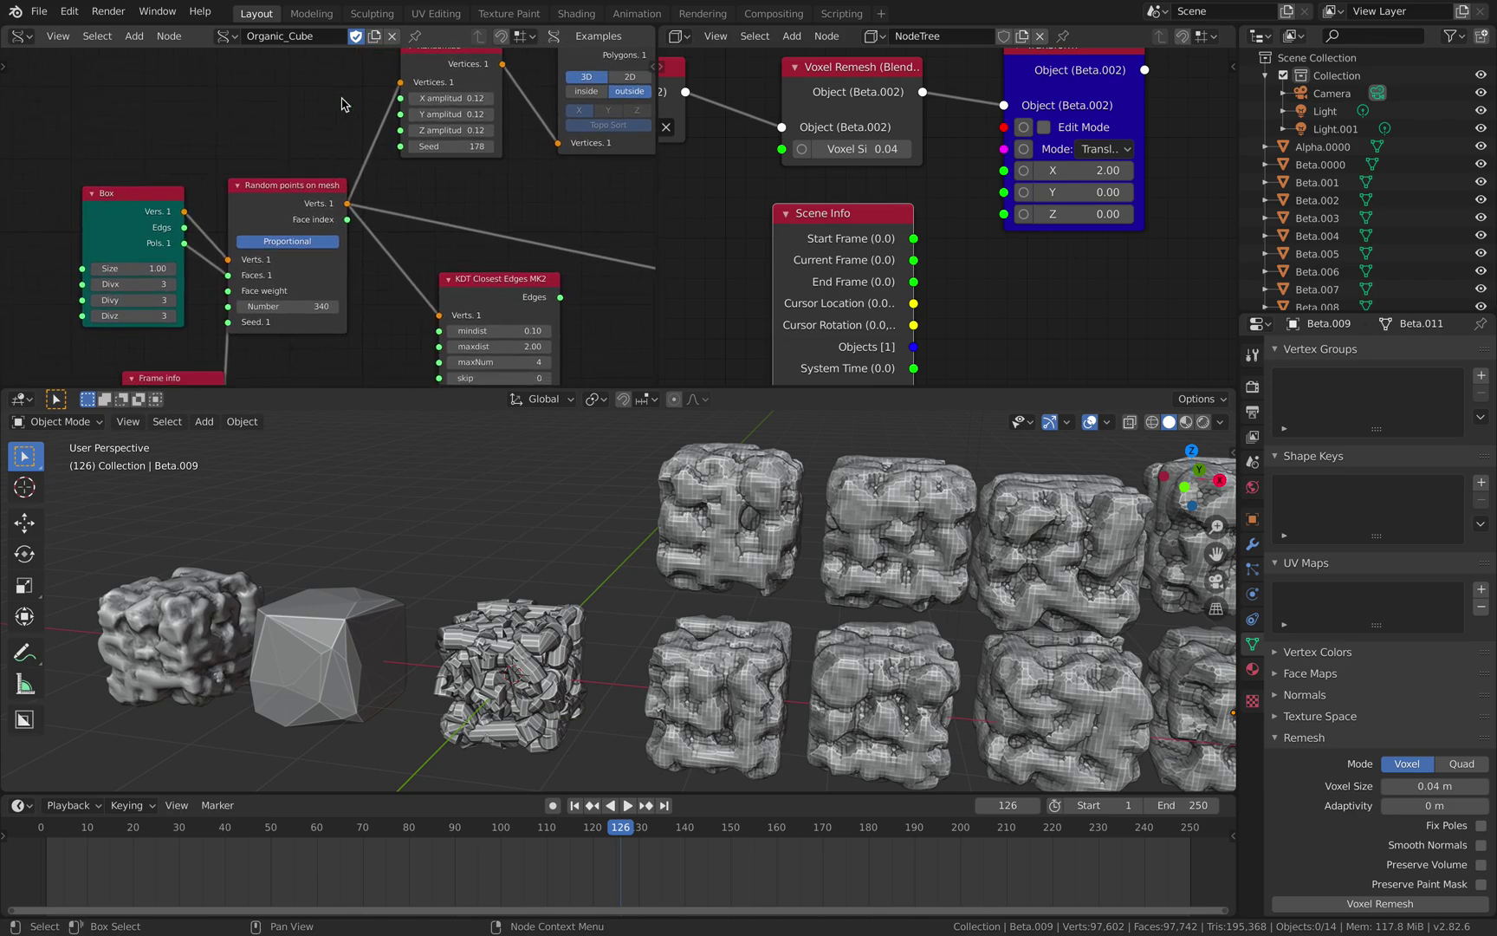
pyautogui.hscroll(-3, 355, 192)
pyautogui.scroll(3, 355, 192)
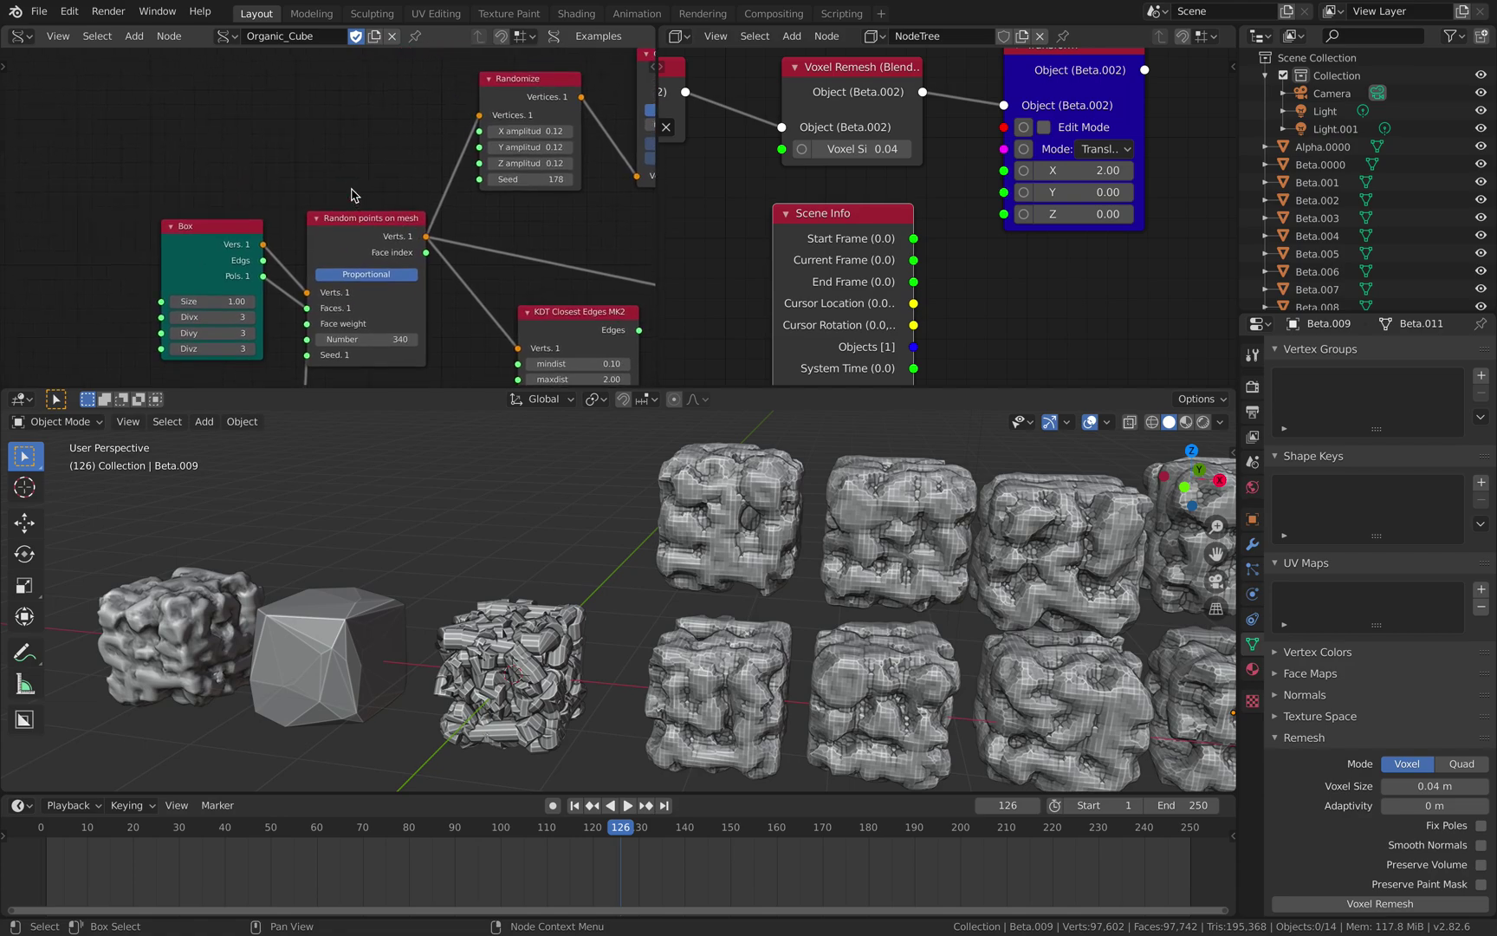
pyautogui.hscroll(3, 352, 195)
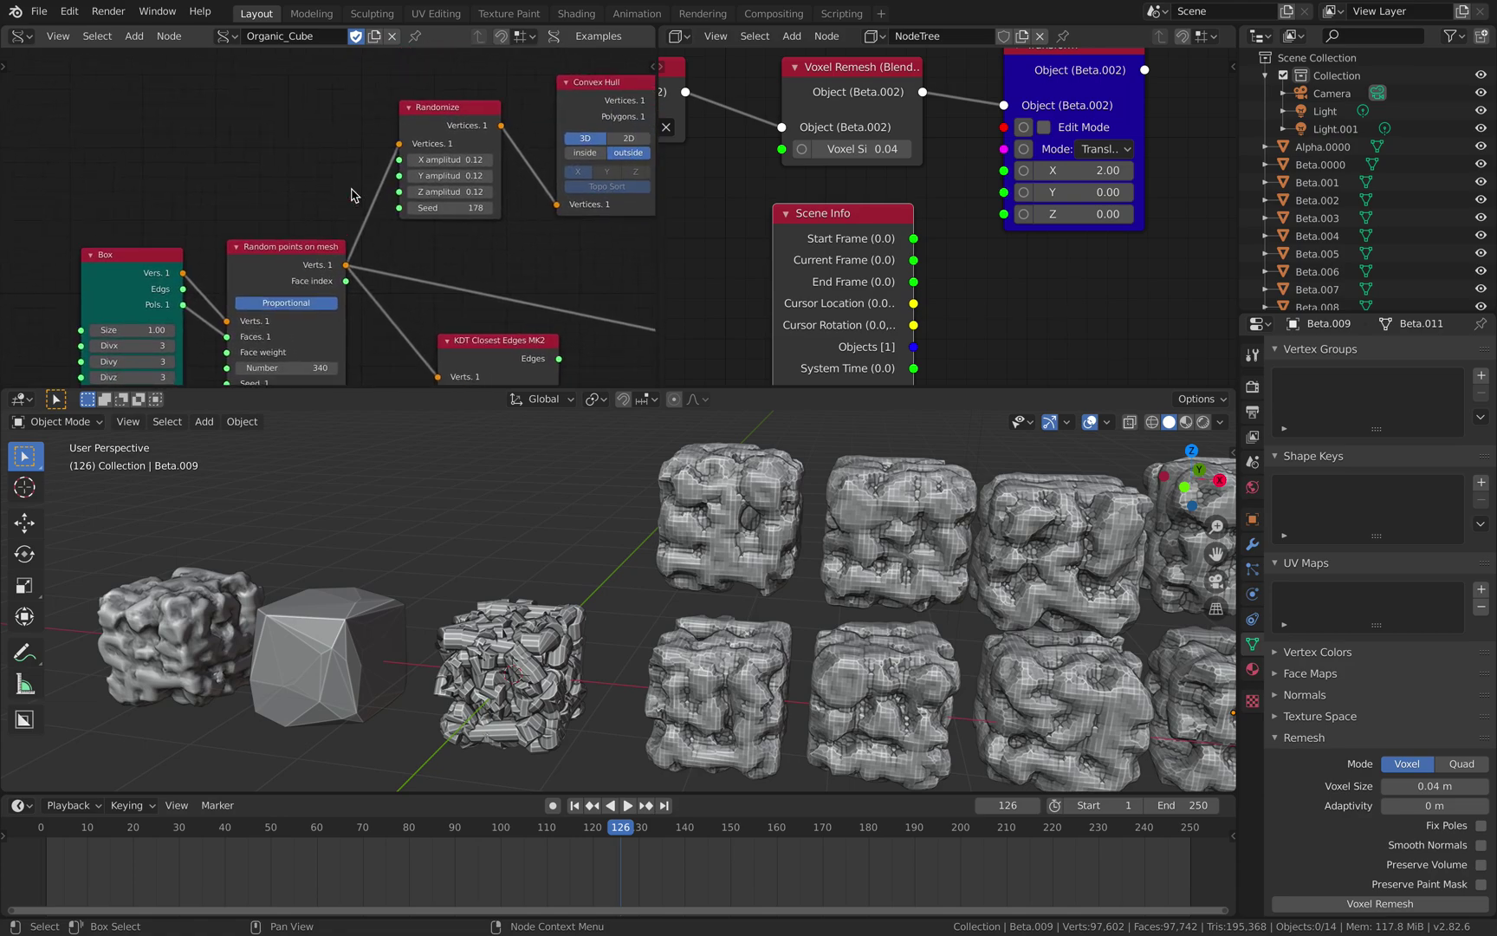